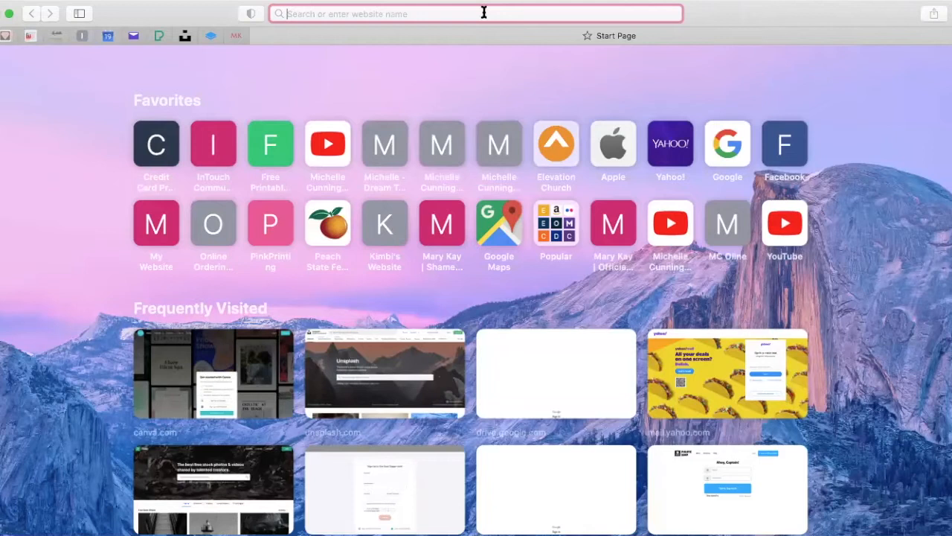
Go to the Canva home page and show the list of all your designs.
text(can)
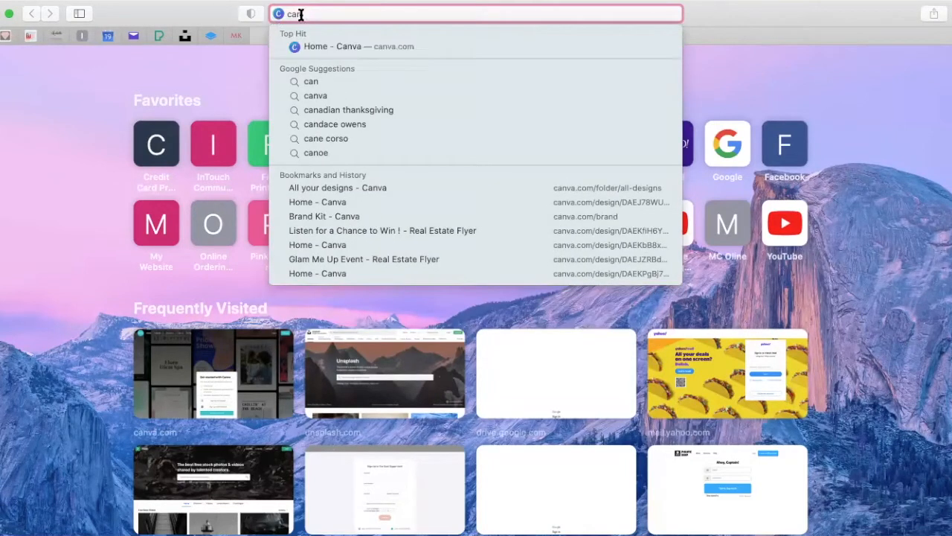
click(334, 46)
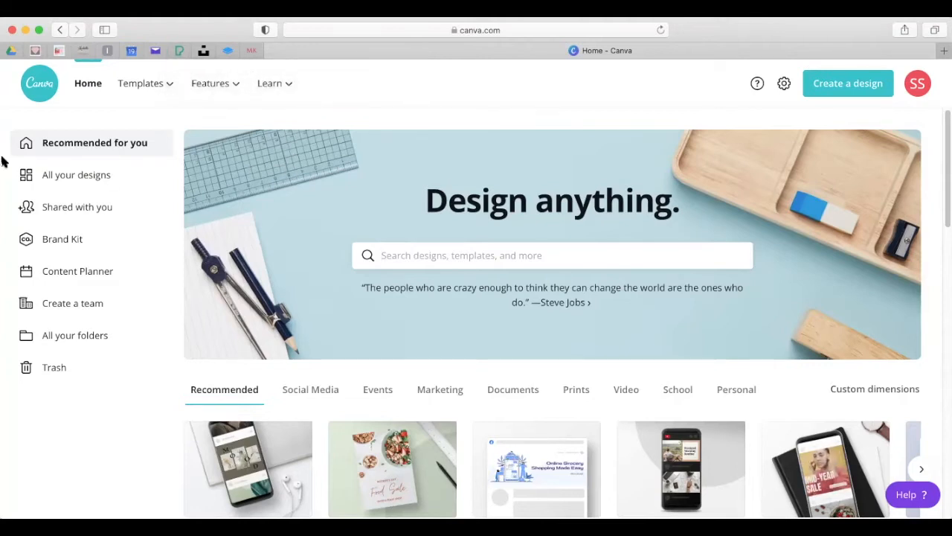
click(78, 174)
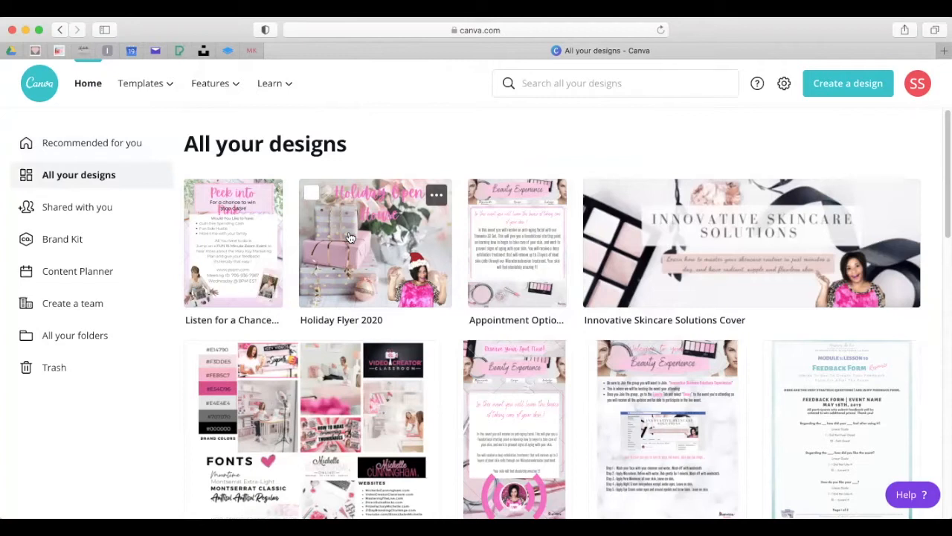
Open the Appointment Options design, look through its four pages, and close it to return to the design list.
scroll(477, 216, down, 1)
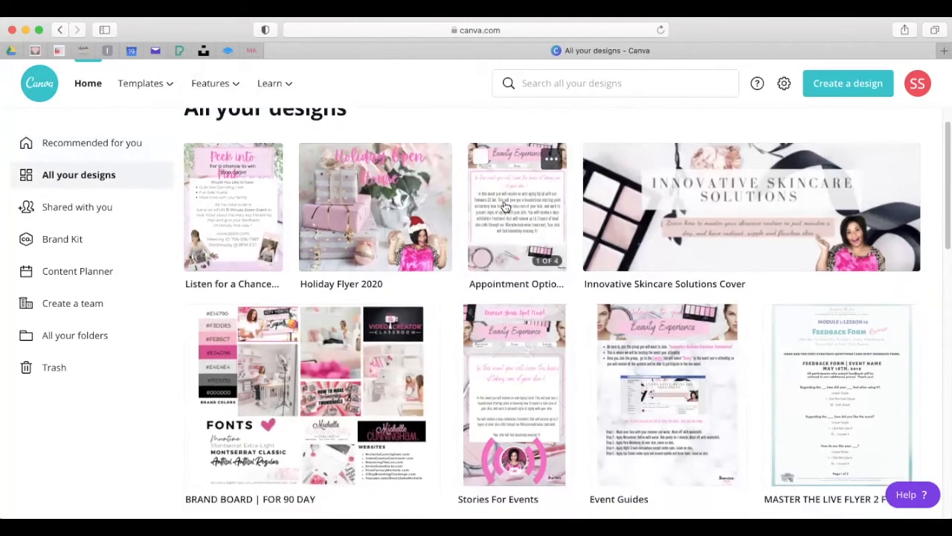
click(505, 204)
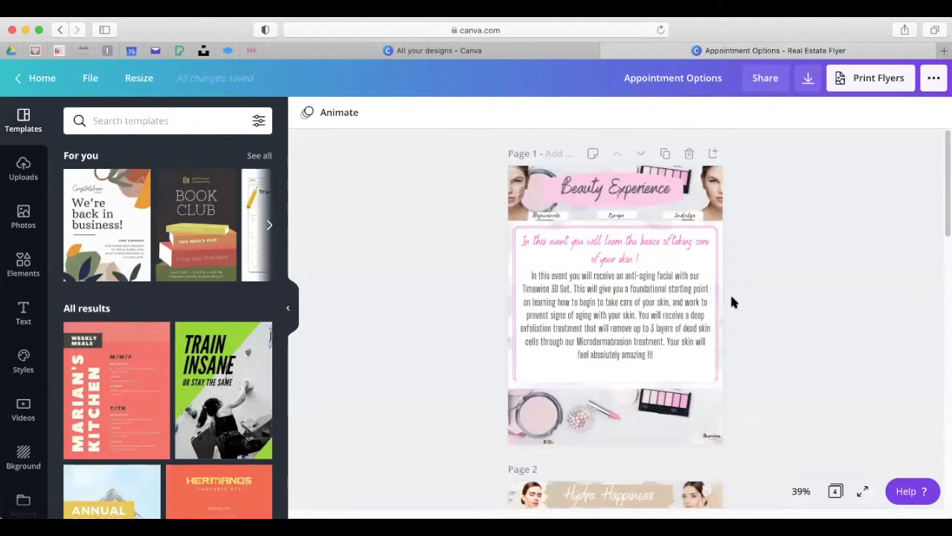
scroll(711, 295, down, 1)
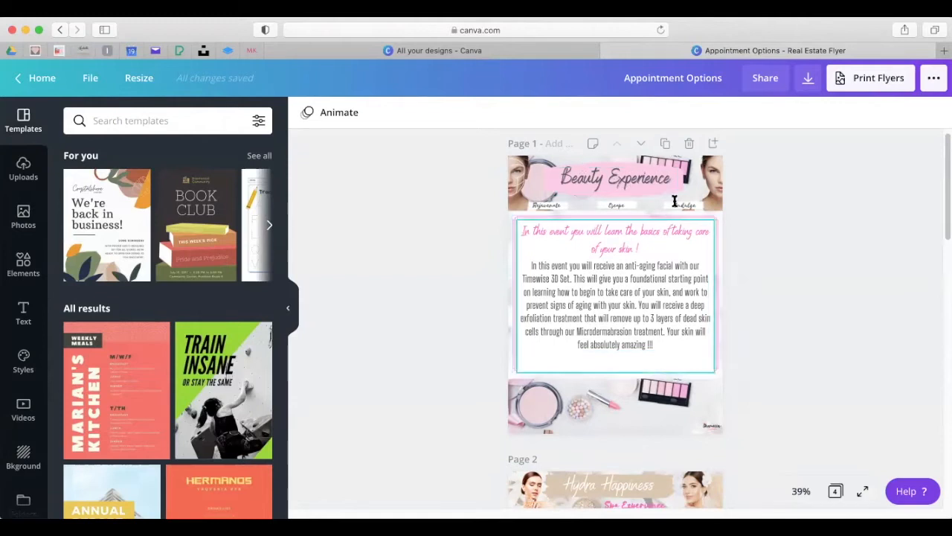
scroll(676, 266, down, 5)
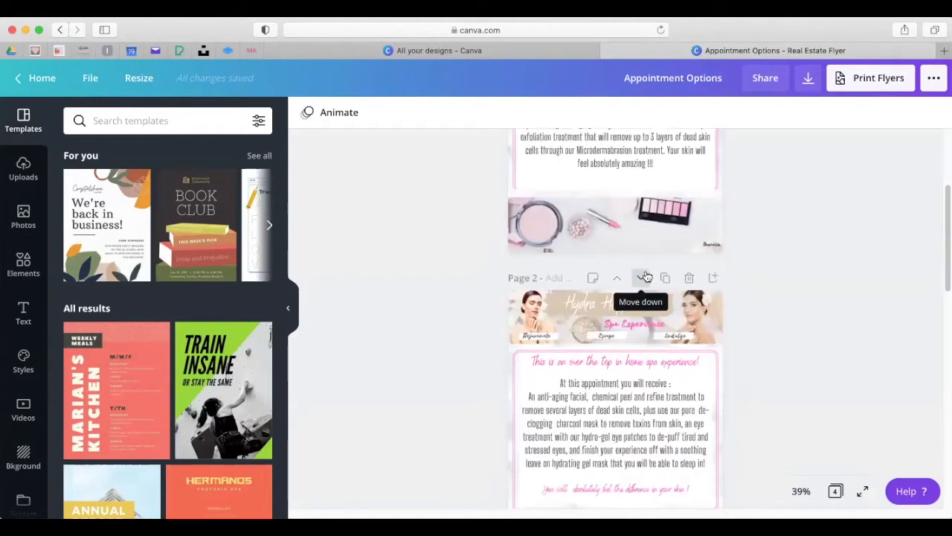
scroll(646, 277, down, 1)
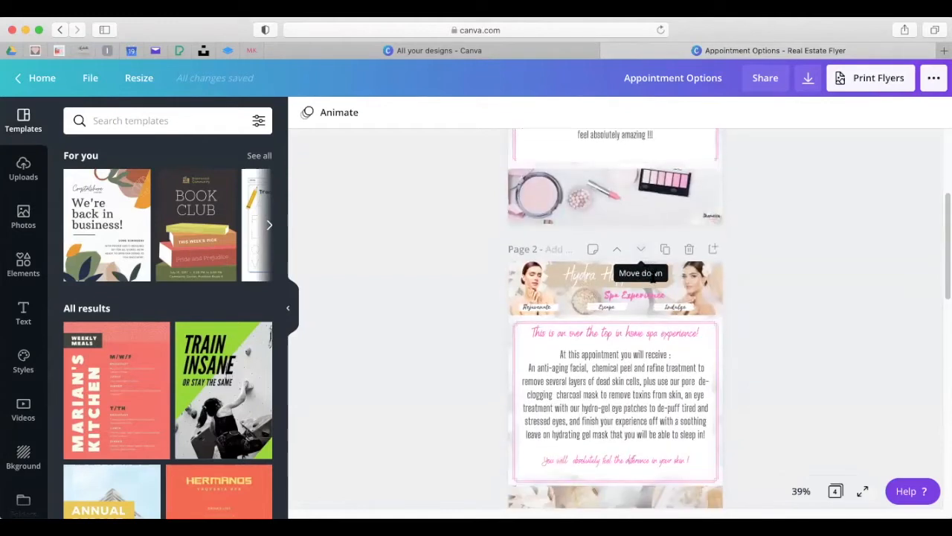
scroll(720, 350, down, 1)
scroll(699, 313, up, 6)
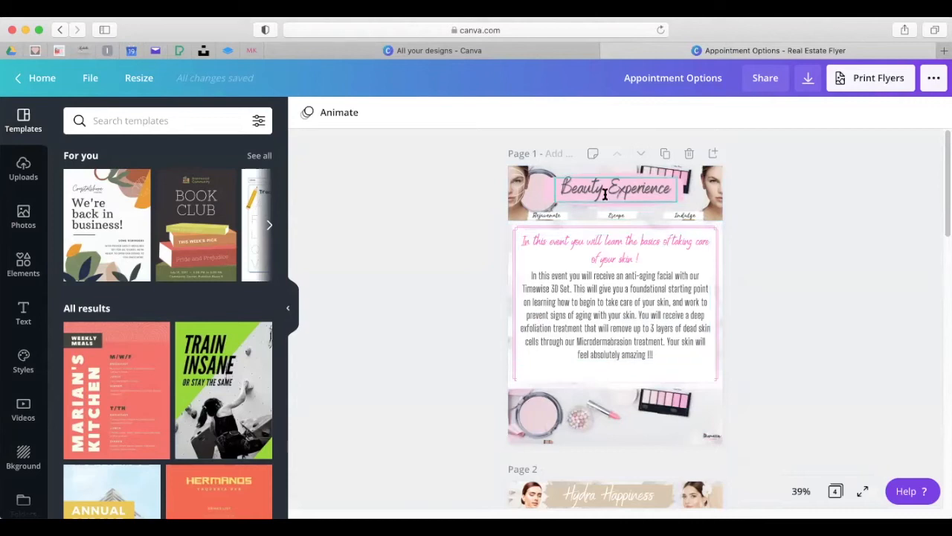
scroll(587, 304, down, 3)
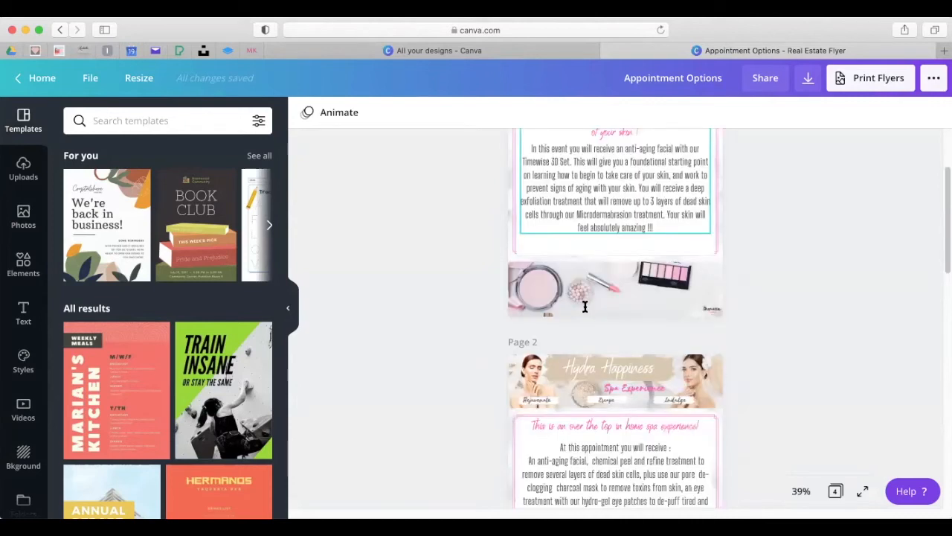
scroll(584, 306, down, 4)
scroll(581, 310, down, 13)
scroll(583, 305, down, 5)
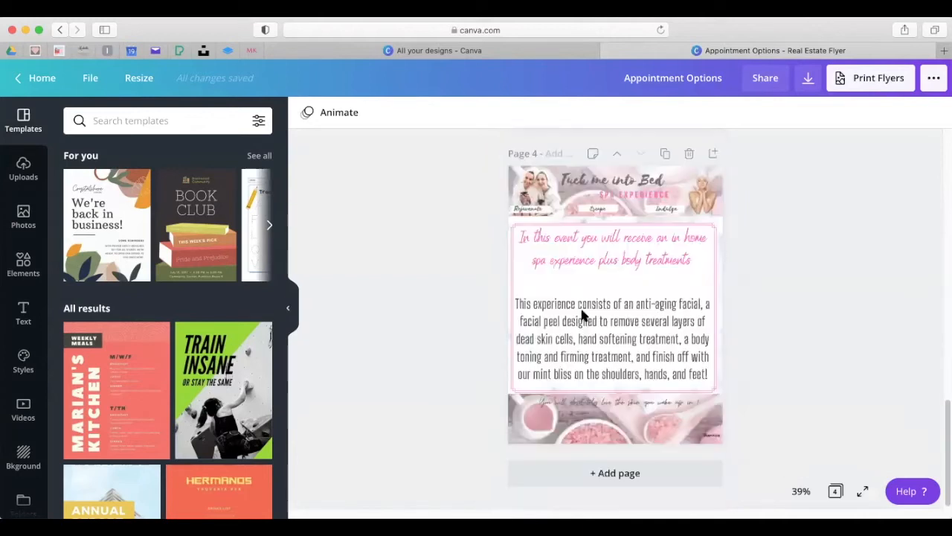
scroll(597, 311, up, 4)
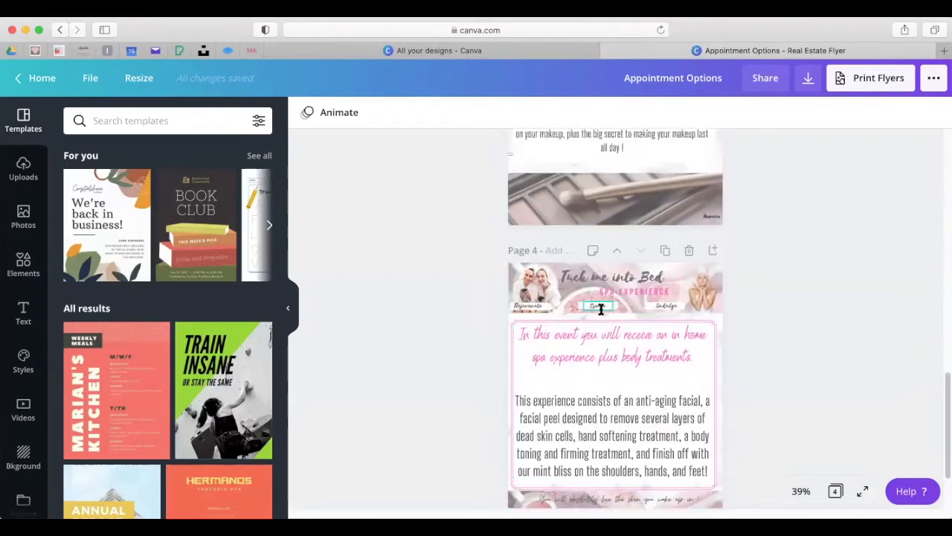
scroll(601, 309, up, 6)
key(super+w)
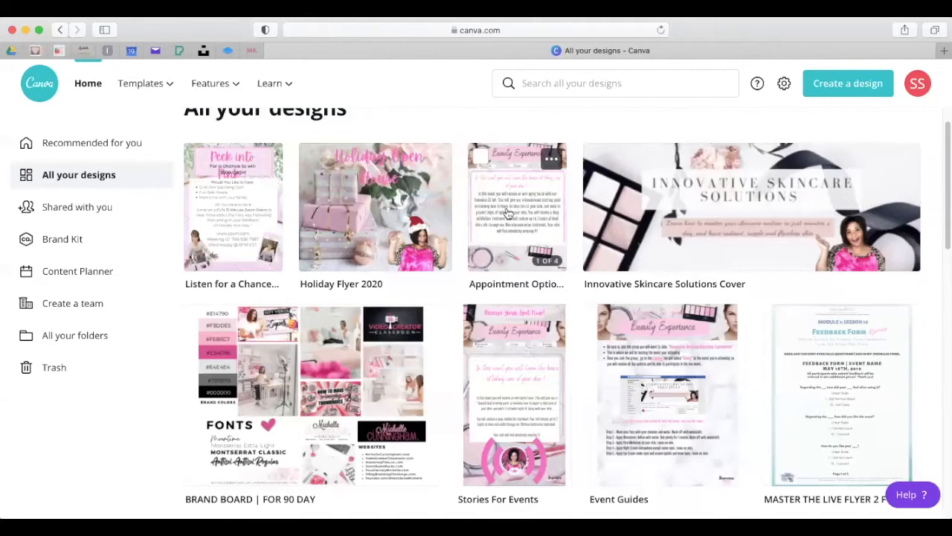
Open the Innovative Skincare Solutions Cover design to view it, and close it again.
click(783, 253)
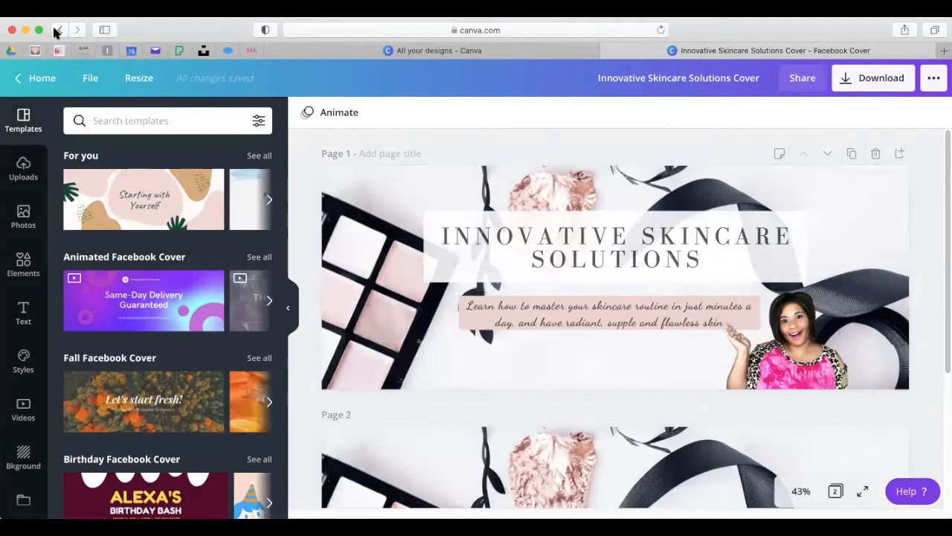
key(super+w)
Open the Stories For Events design, look through its story pages, and return to the list of all designs.
scroll(780, 362, down, 2)
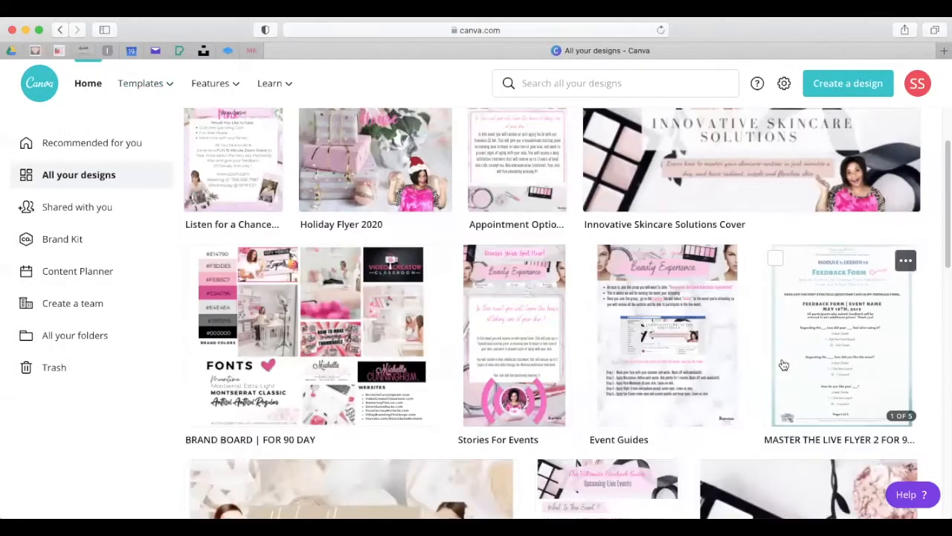
scroll(770, 302, down, 1)
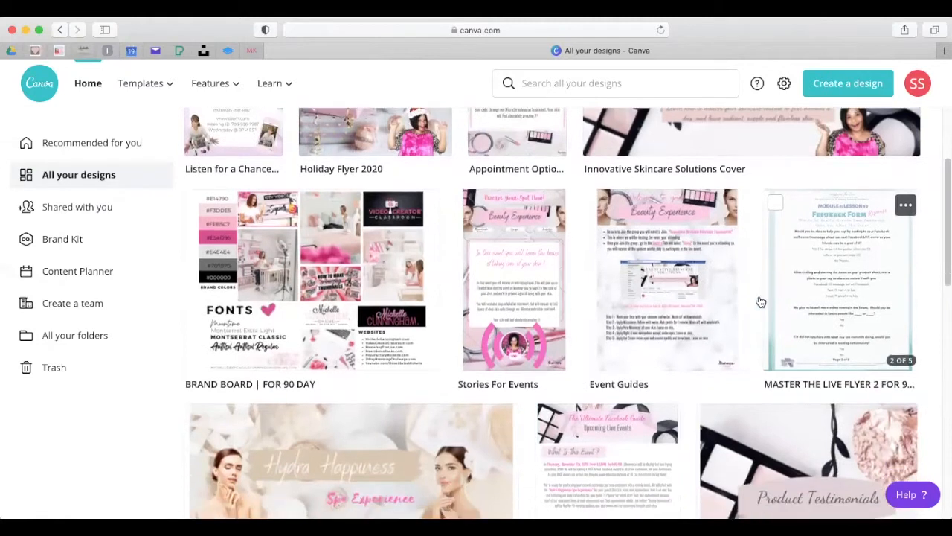
click(519, 272)
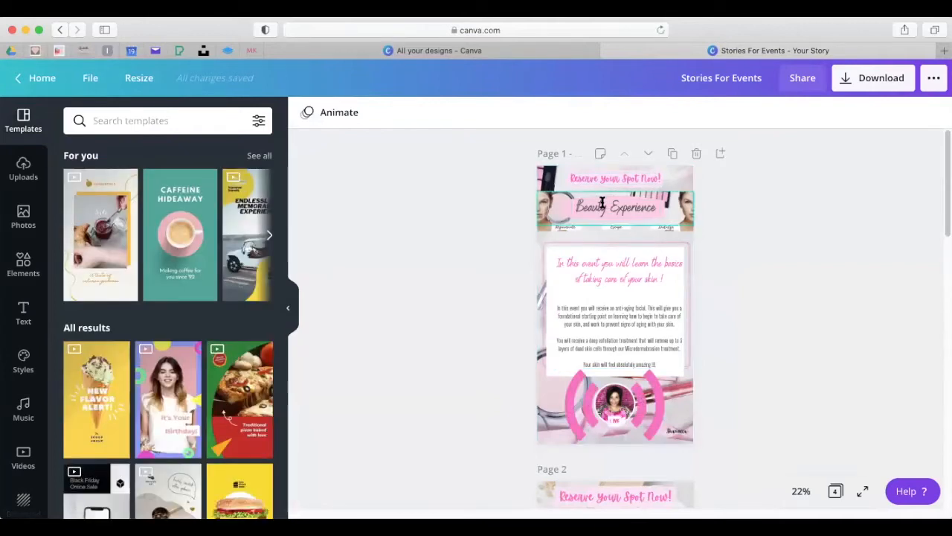
scroll(602, 209, down, 1)
scroll(602, 238, down, 10)
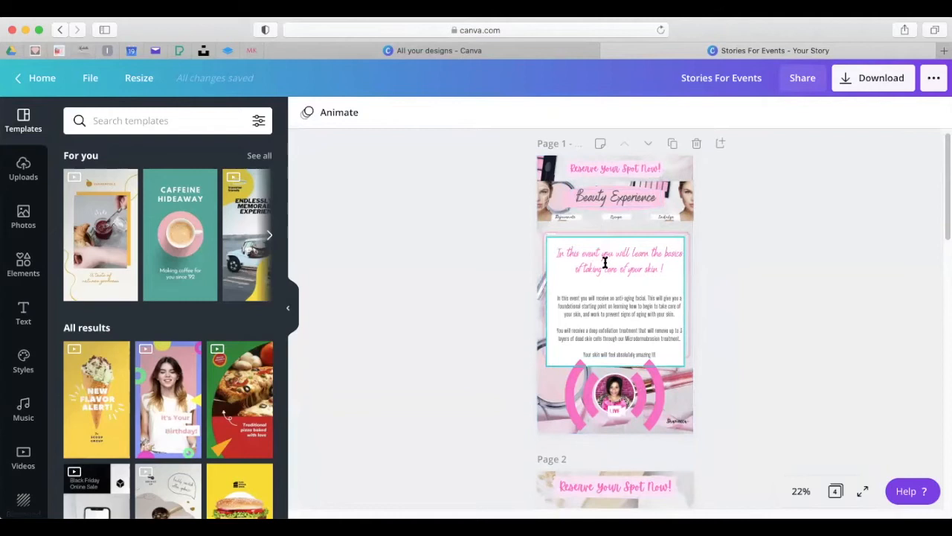
scroll(608, 269, down, 11)
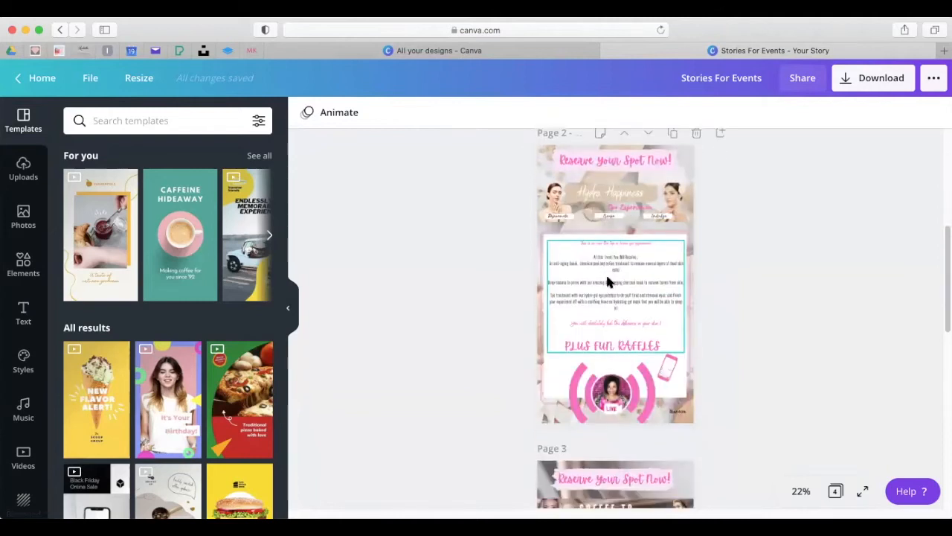
scroll(605, 274, down, 10)
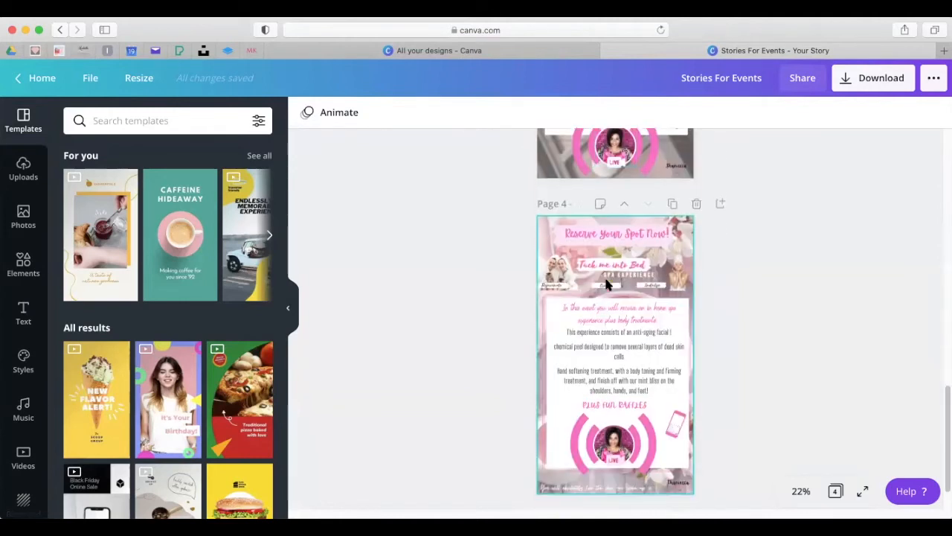
scroll(607, 279, up, 3)
scroll(606, 279, up, 20)
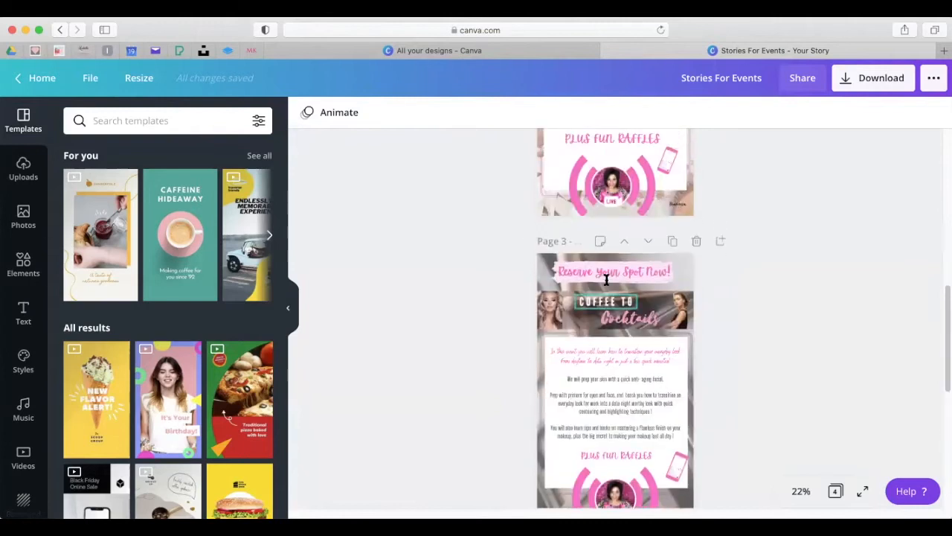
scroll(601, 256, up, 10)
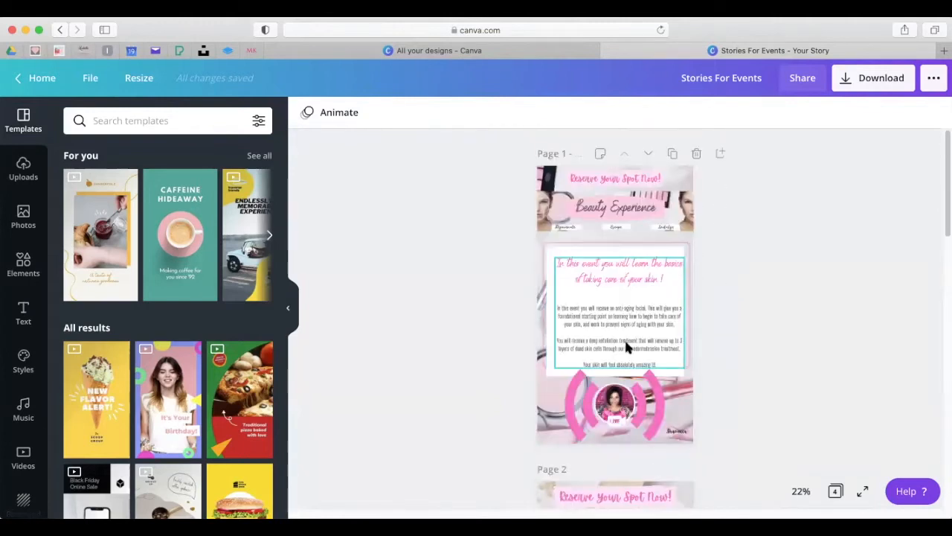
scroll(626, 342, down, 5)
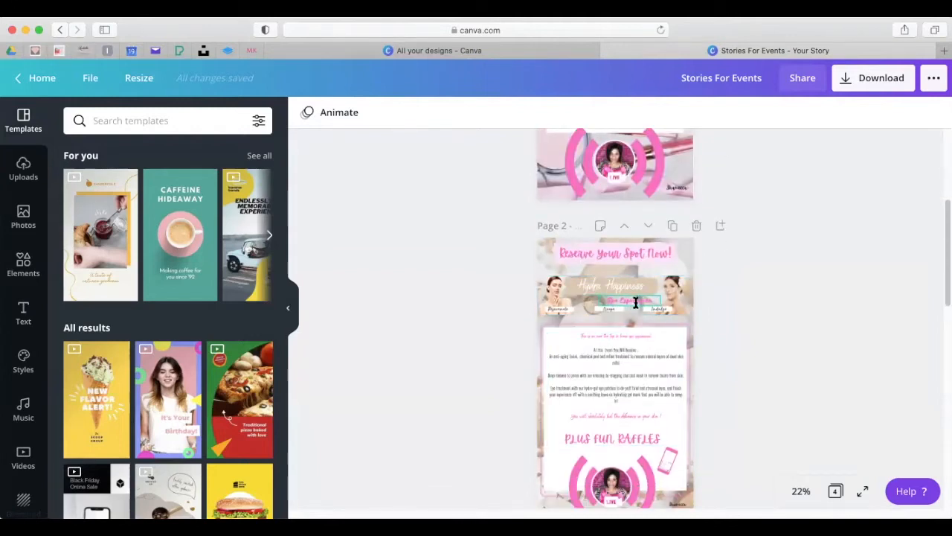
scroll(627, 336, down, 2)
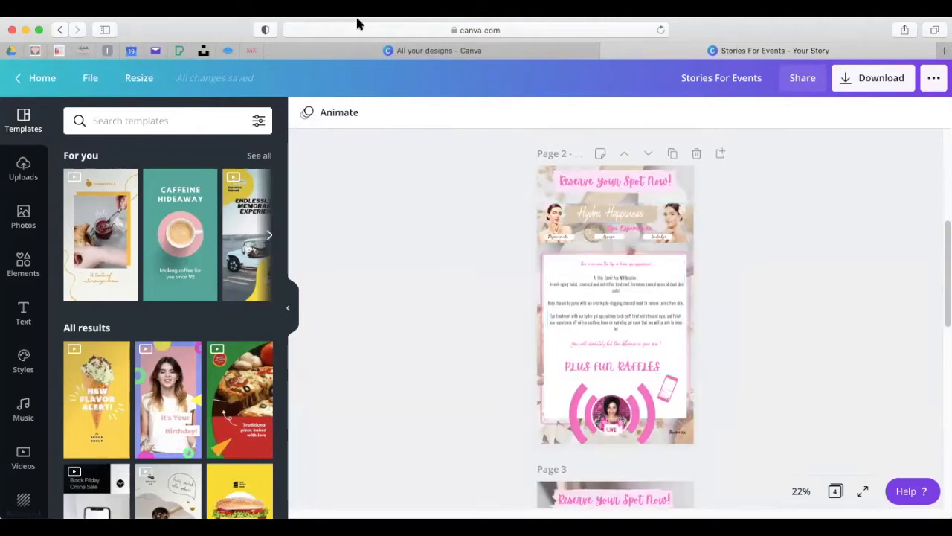
click(57, 28)
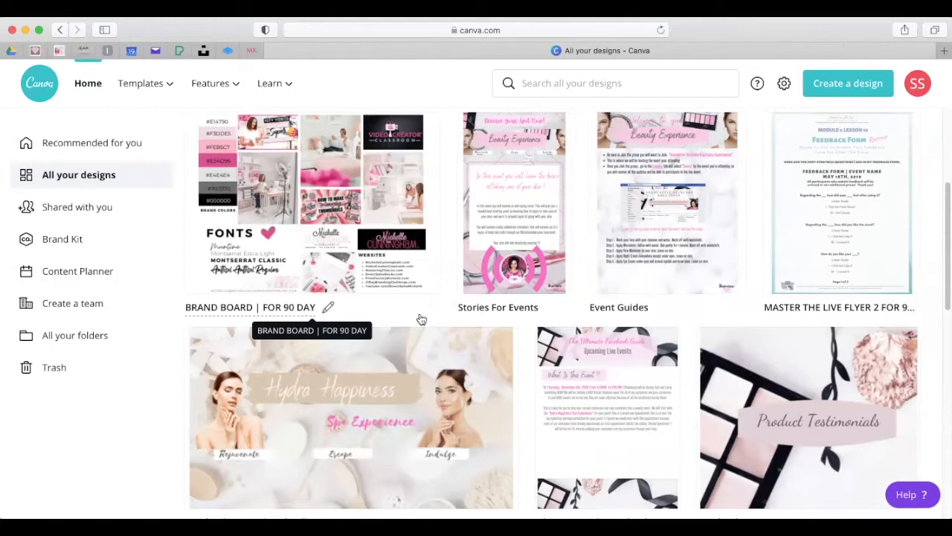
Open the confetti design with the group rules flyer to view it, and return to the list of all designs.
scroll(421, 319, down, 8)
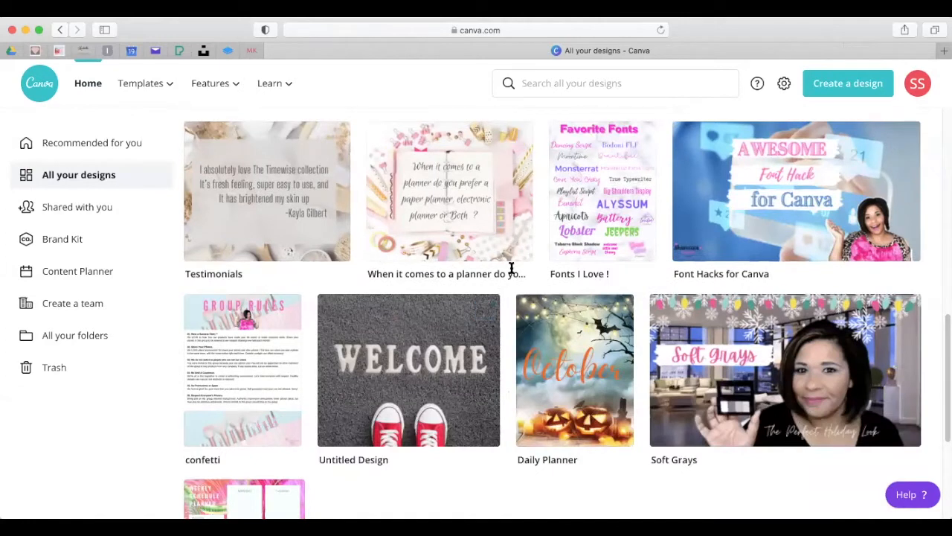
click(246, 385)
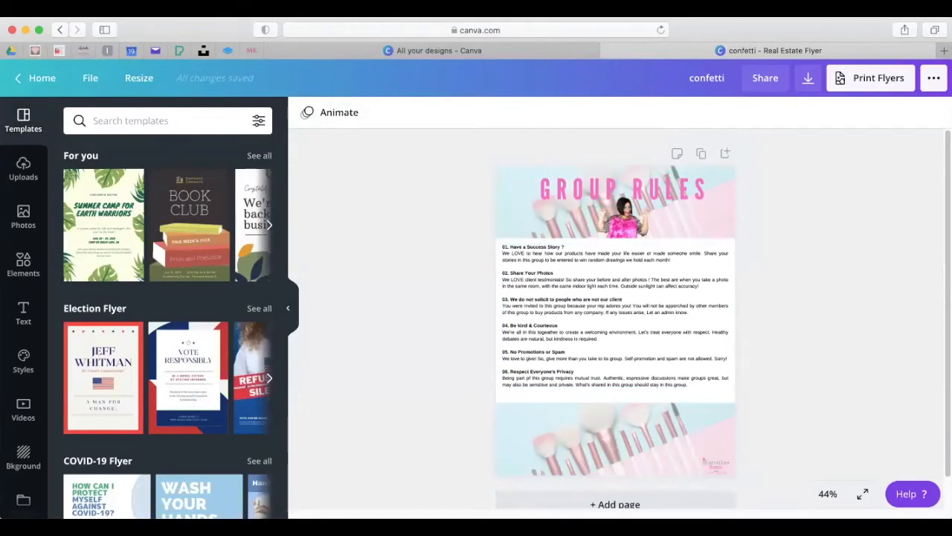
click(59, 31)
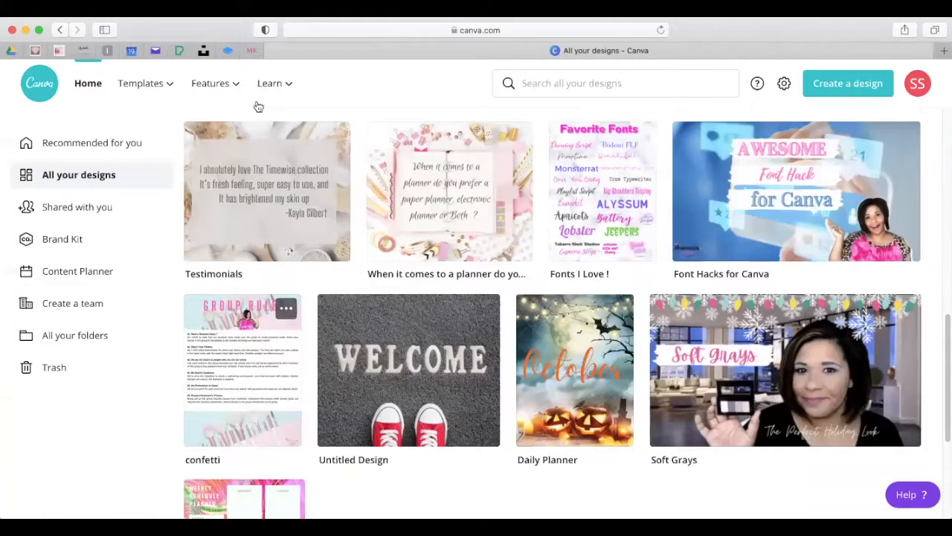
View the Fonts I Love ! design, and return to the home page to look over the recommended design types.
click(588, 215)
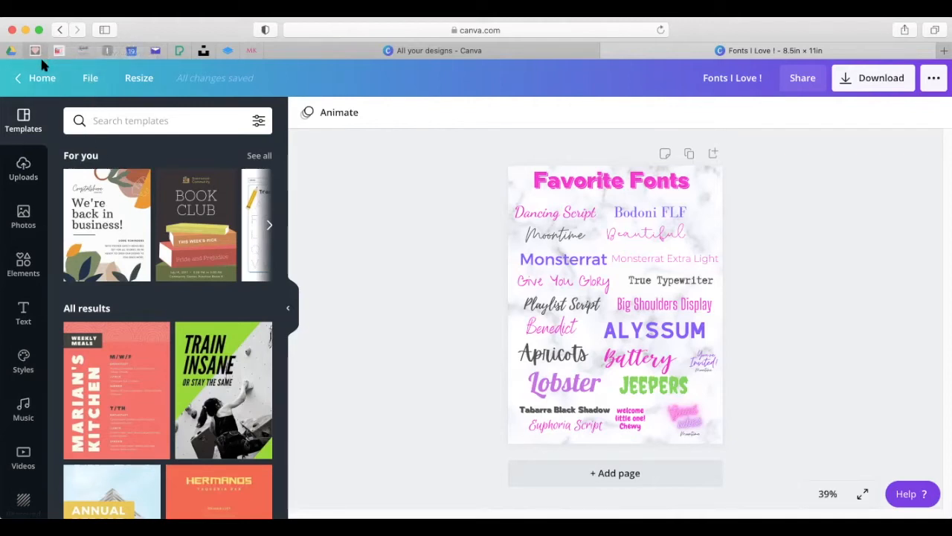
click(43, 79)
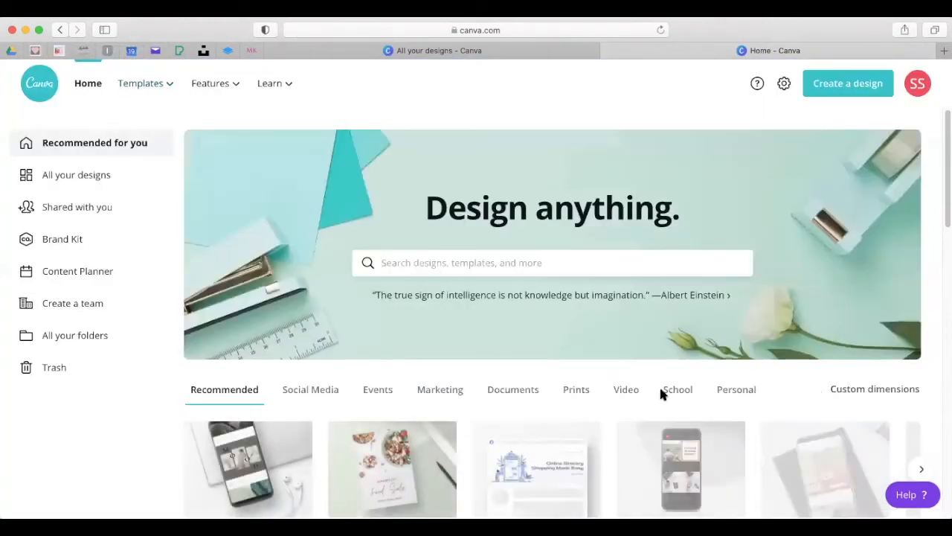
scroll(660, 393, down, 5)
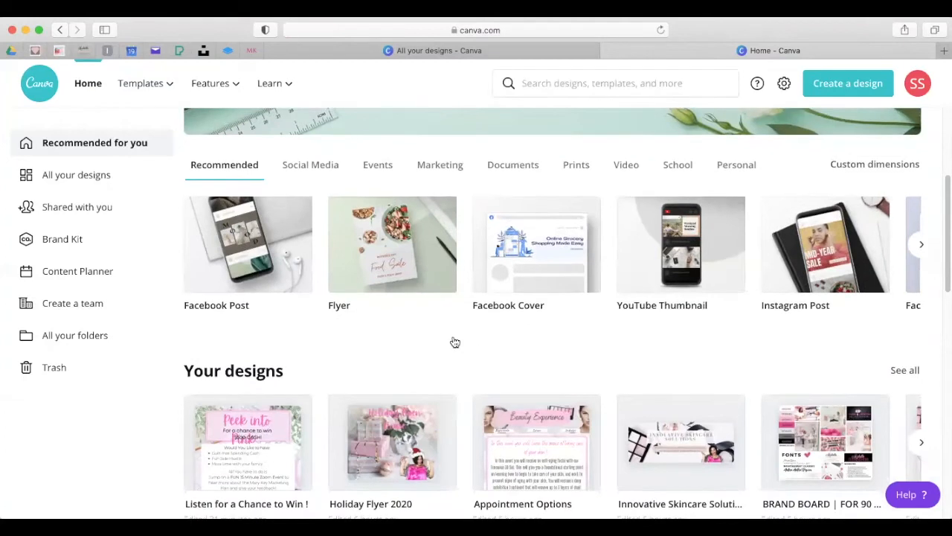
scroll(456, 342, up, 1)
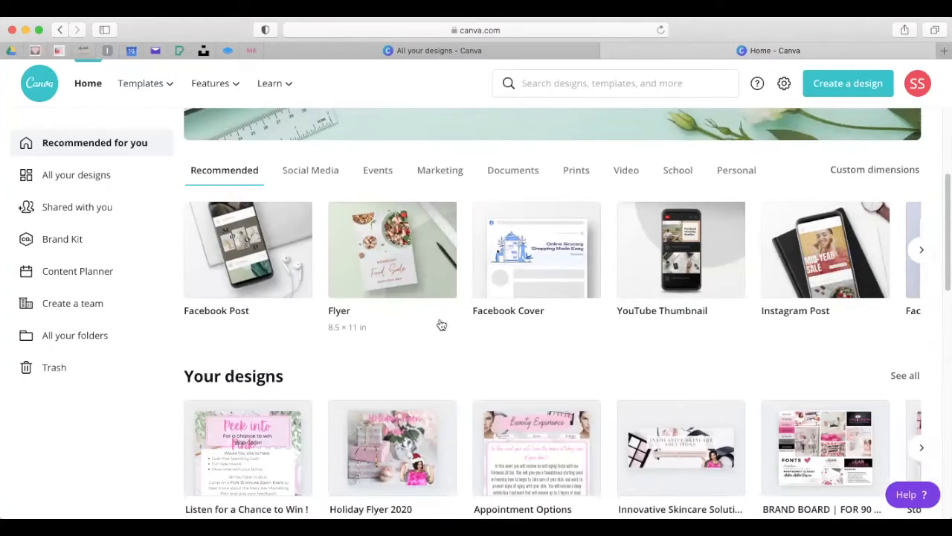
Show the designs shared with you and preview the pages of the Master the Live Flyer and Video Creator Classroom templates.
click(92, 207)
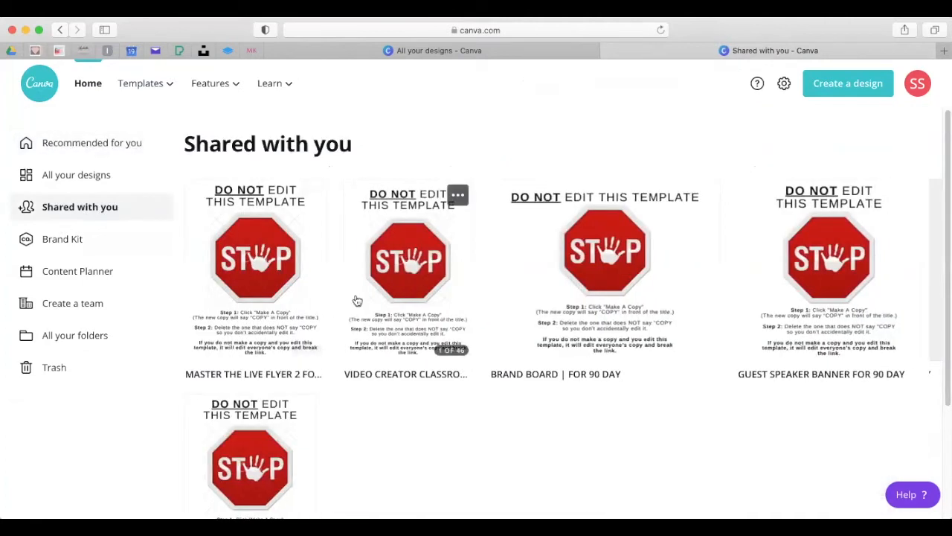
mouse_move(295, 296)
scroll(278, 306, down, 1)
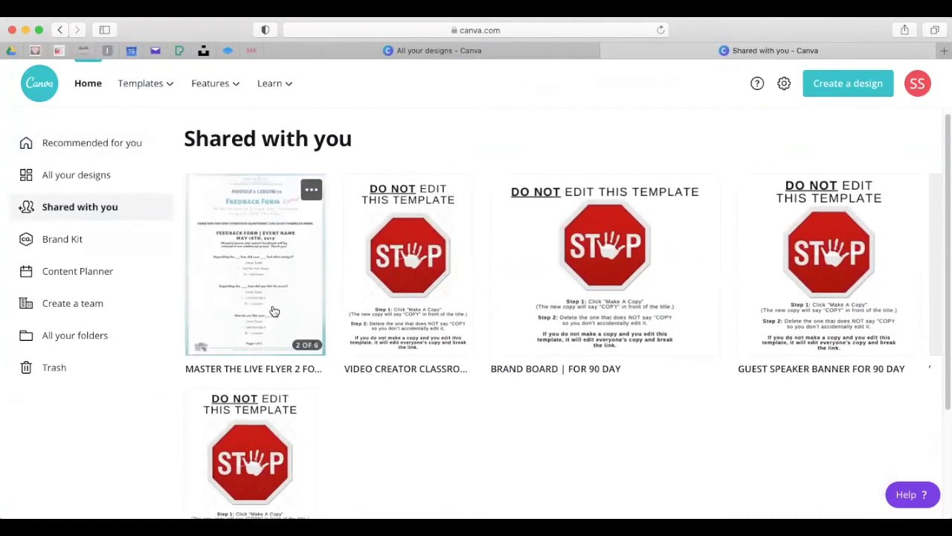
mouse_move(442, 302)
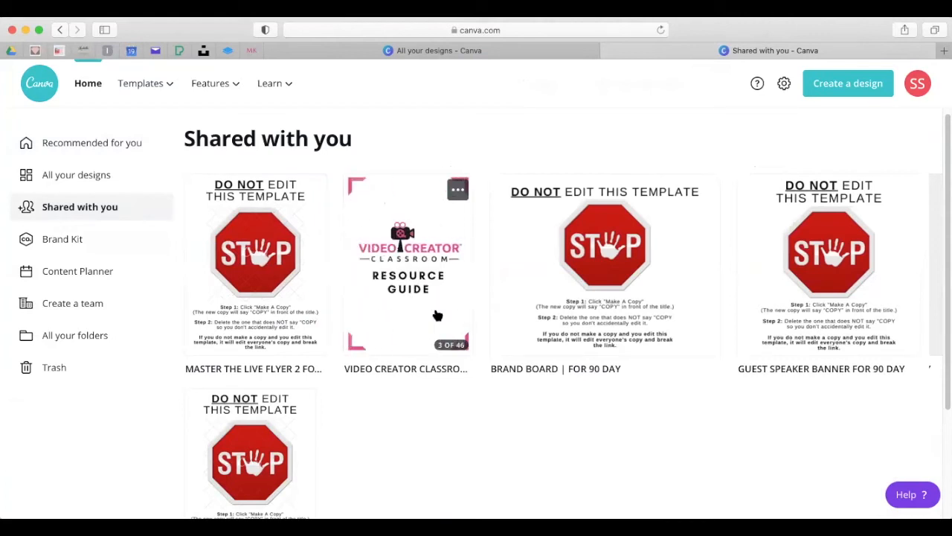
Look over the remaining templates shared with you, down to the last row of the list.
mouse_move(260, 447)
scroll(262, 445, down, 1)
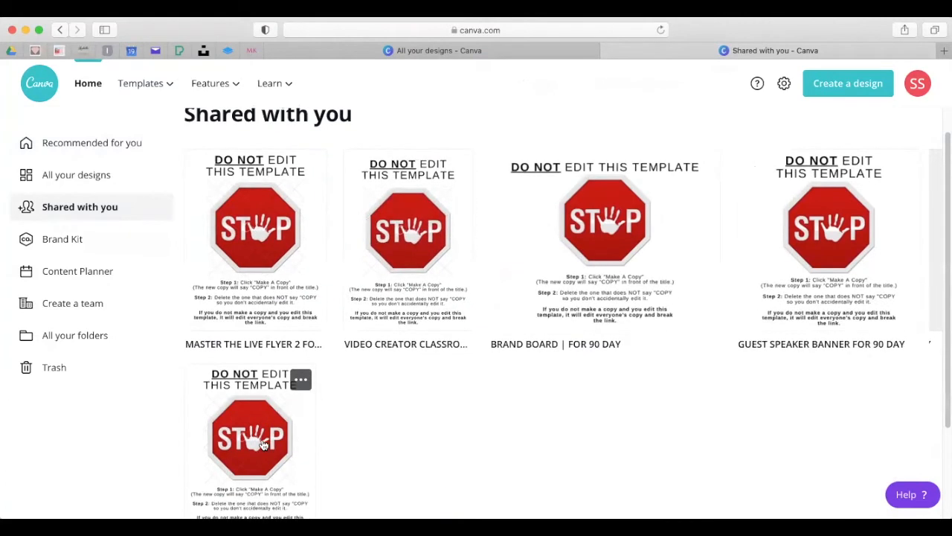
scroll(257, 435, down, 1)
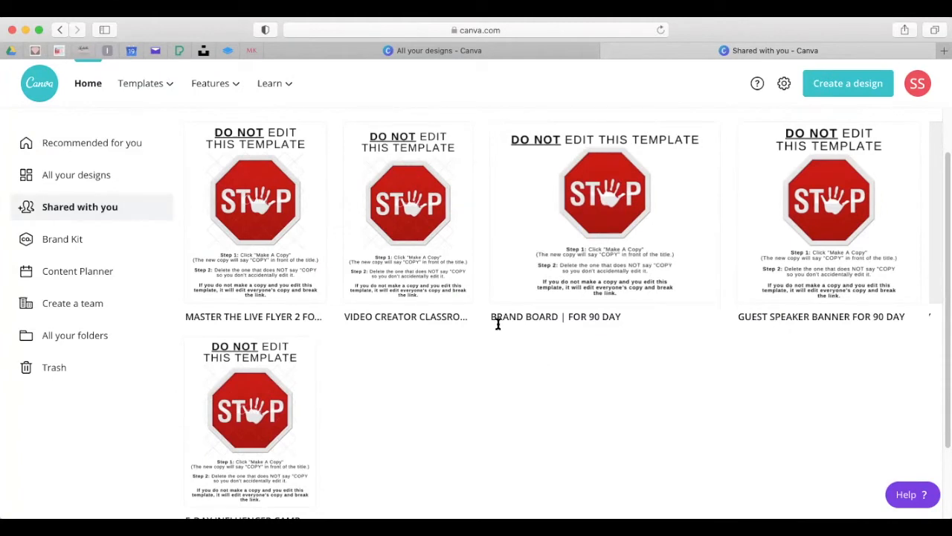
Show all your designs and browse far down through the older designs, returning to the start of the list.
click(77, 177)
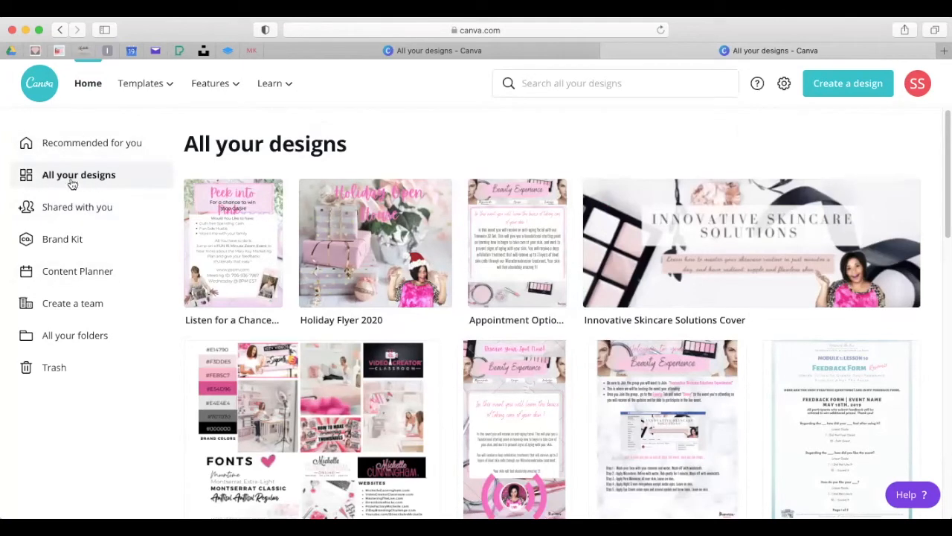
scroll(517, 418, down, 10)
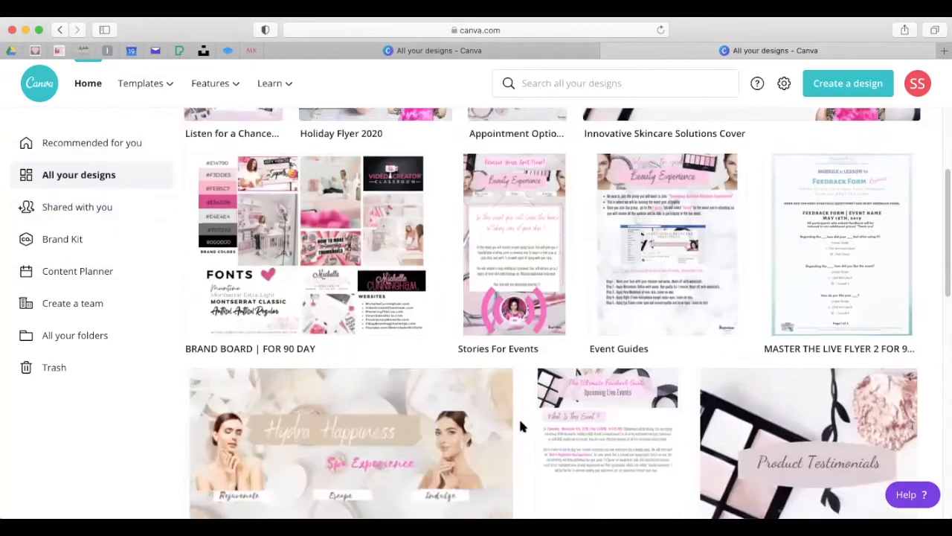
scroll(520, 430, down, 12)
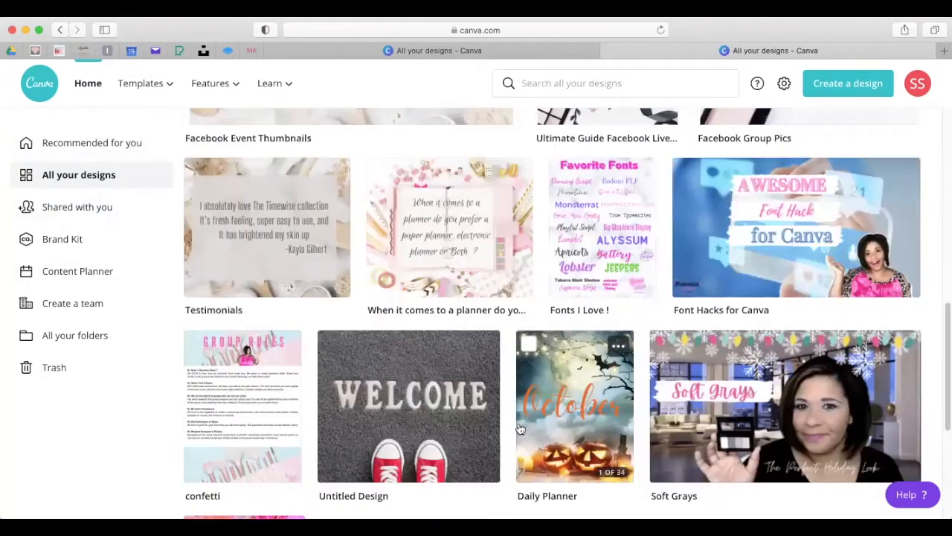
scroll(521, 430, down, 1)
scroll(529, 416, up, 5)
scroll(533, 411, down, 5)
scroll(534, 411, down, 19)
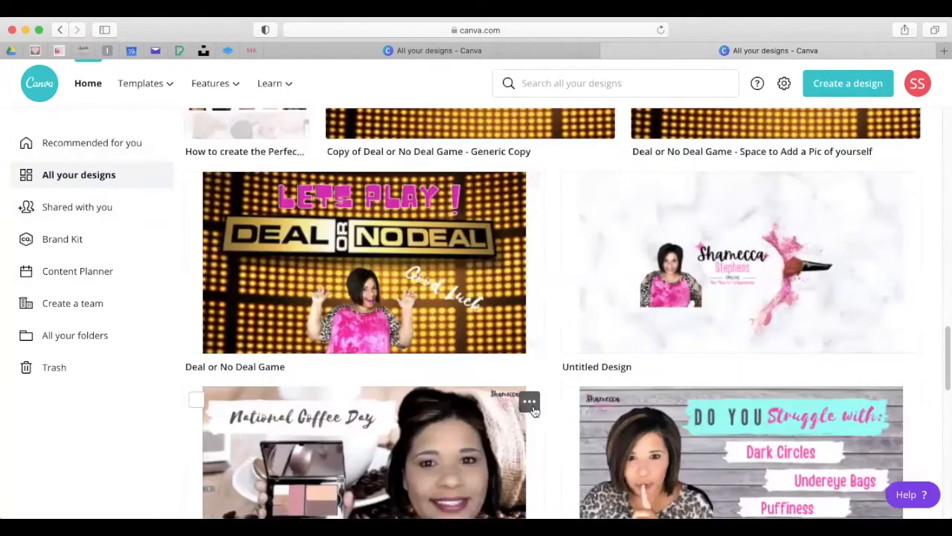
scroll(533, 412, down, 15)
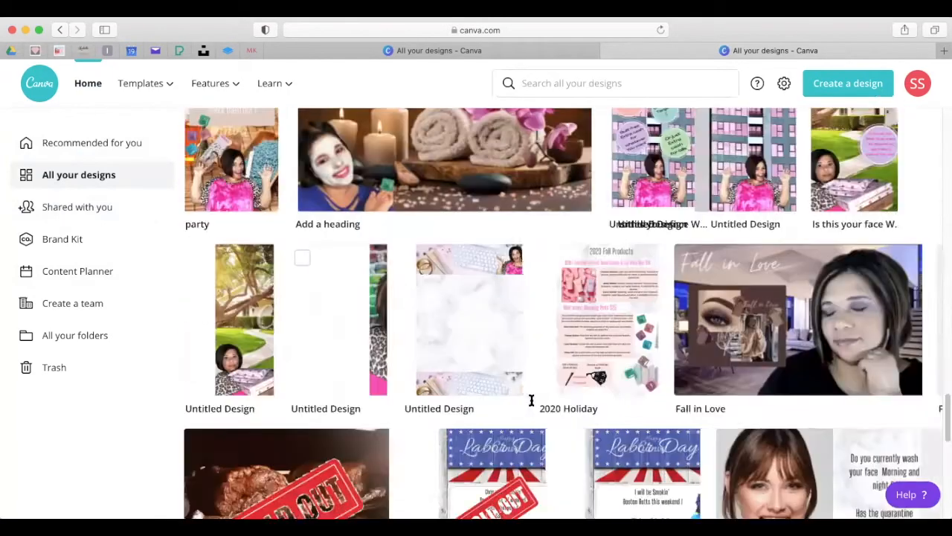
scroll(532, 402, down, 17)
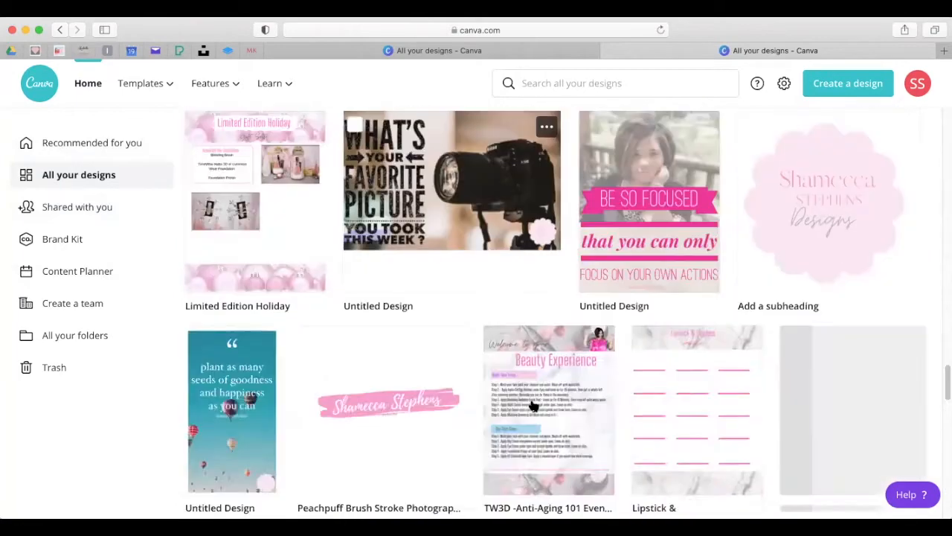
scroll(534, 405, down, 12)
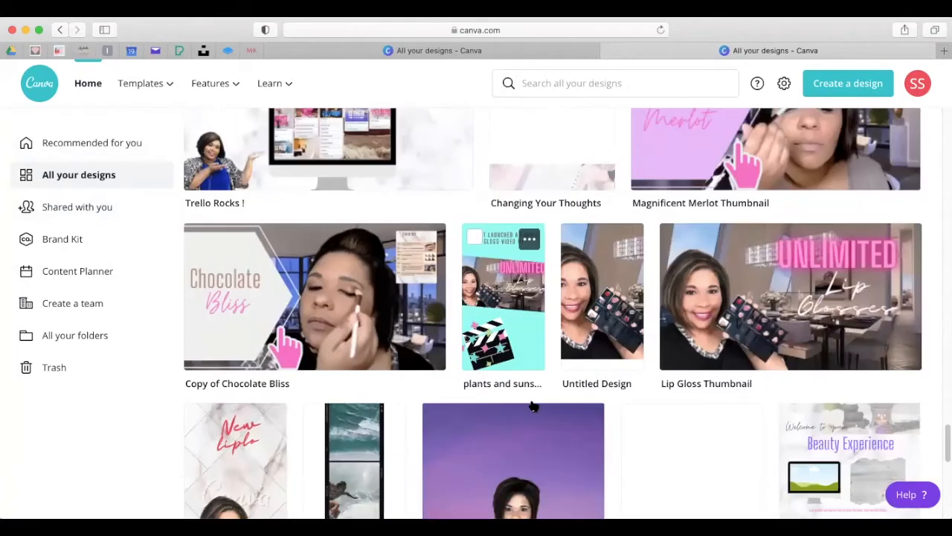
scroll(531, 404, down, 4)
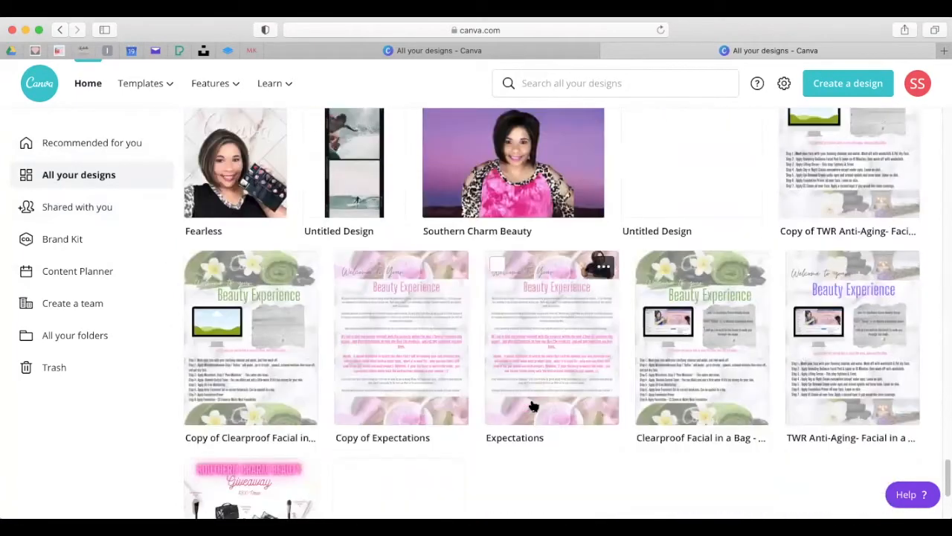
scroll(298, 340, down, 3)
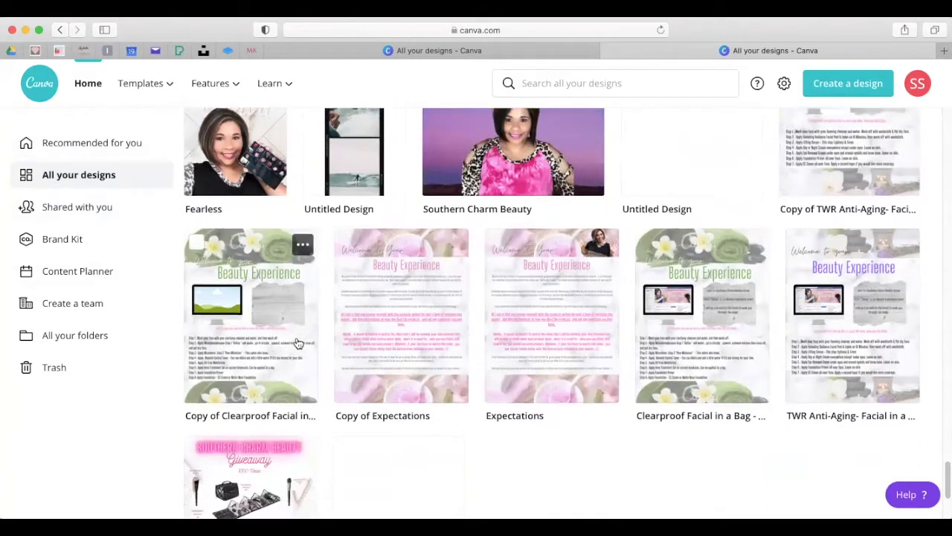
scroll(758, 260, down, 1)
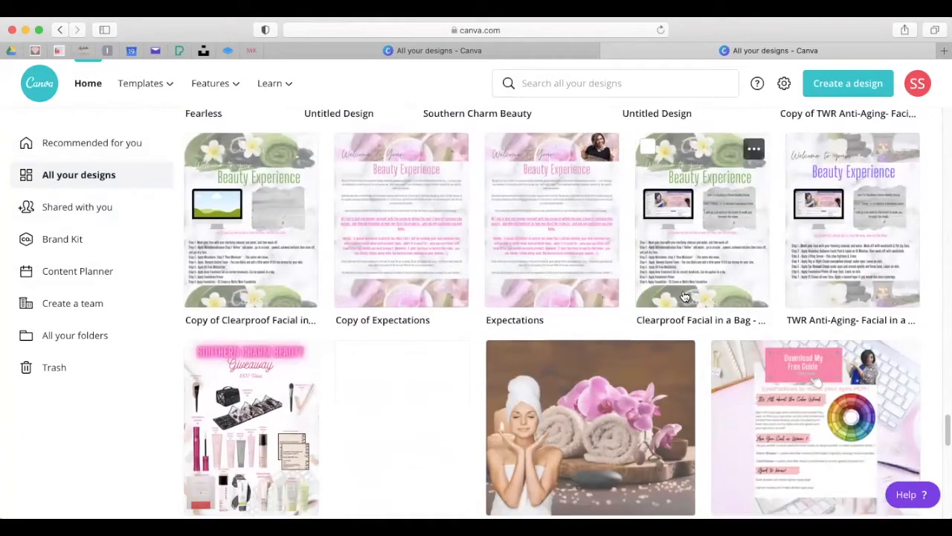
scroll(491, 307, up, 1)
scroll(497, 311, down, 15)
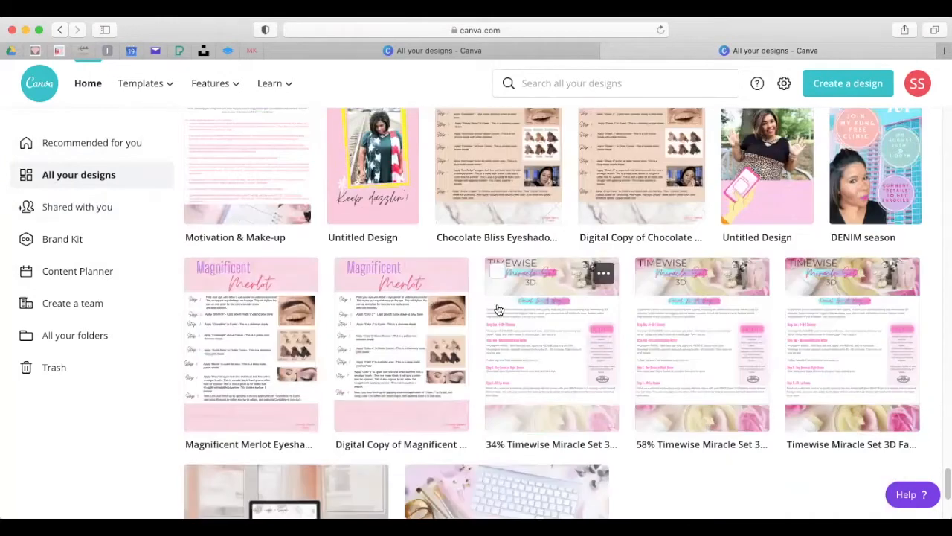
scroll(499, 310, down, 3)
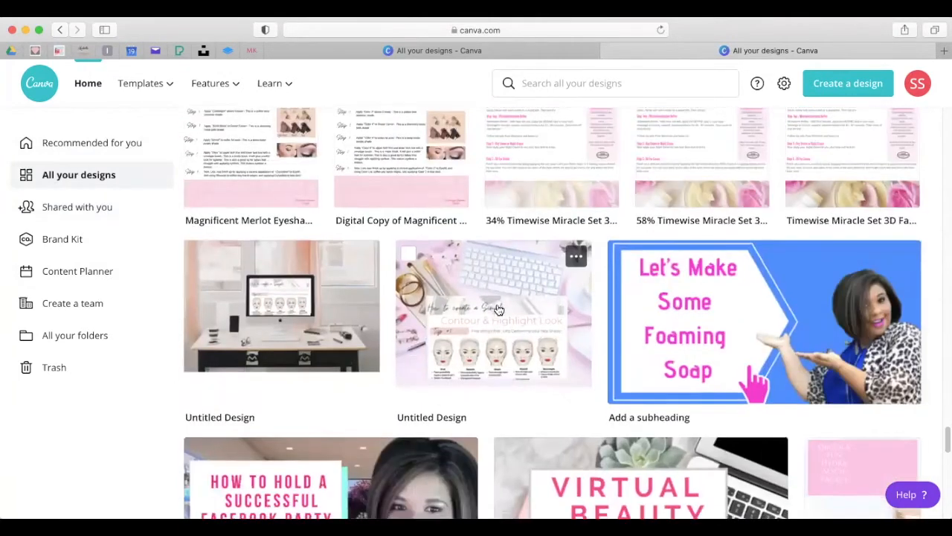
scroll(500, 309, down, 1)
scroll(499, 309, up, 3)
scroll(500, 309, up, 20)
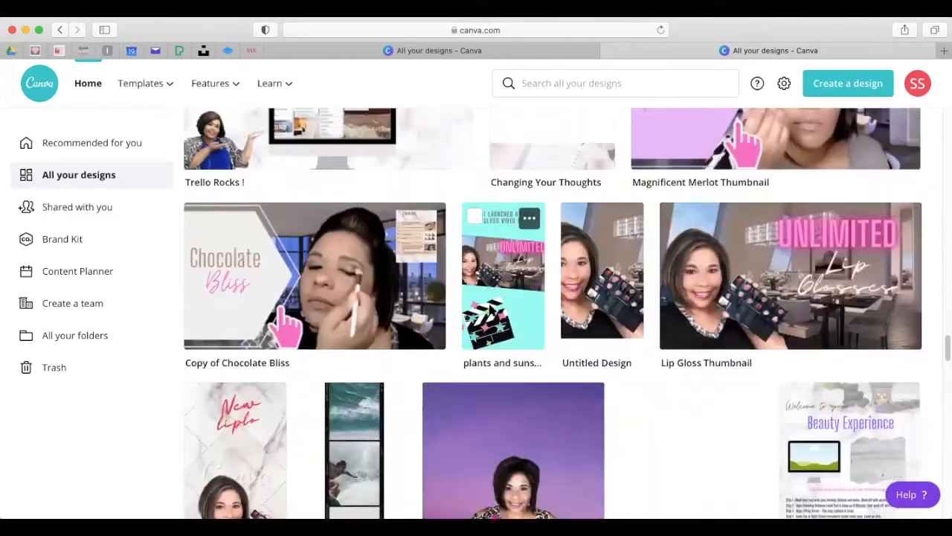
scroll(428, 314, up, 20)
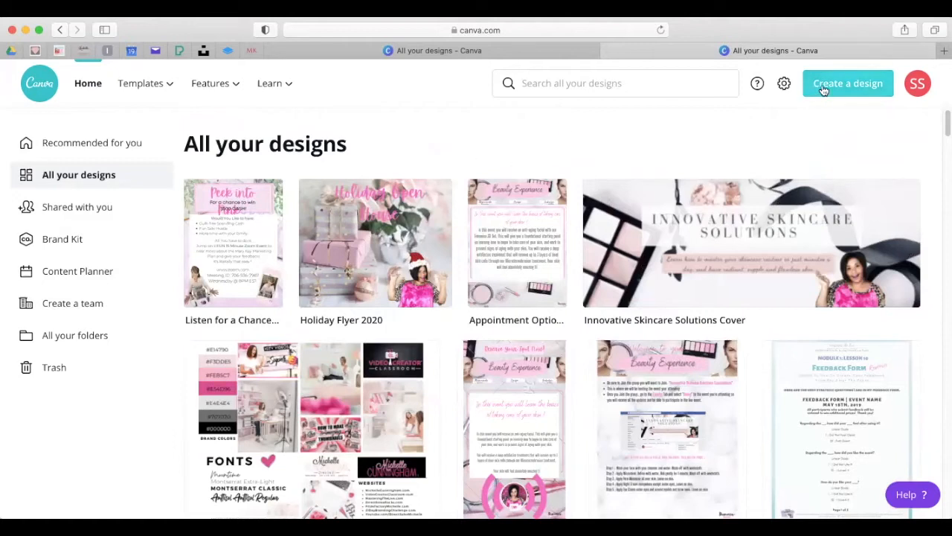
Create a blank Facebook Post design and show the elements available for it.
click(846, 83)
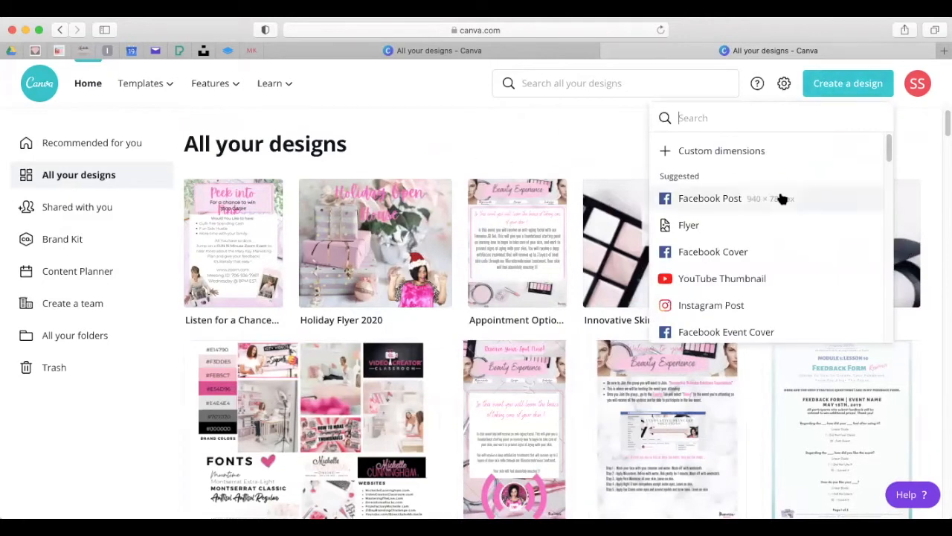
click(739, 201)
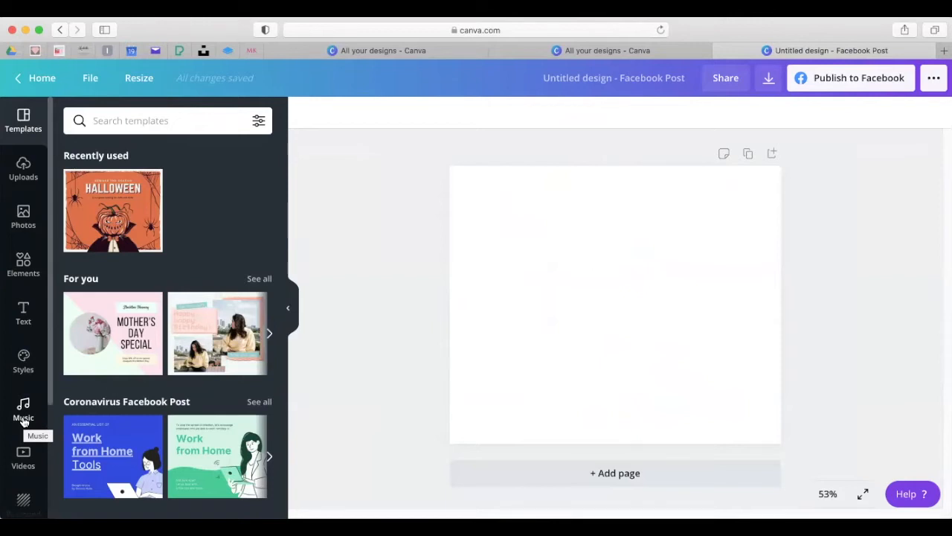
click(37, 274)
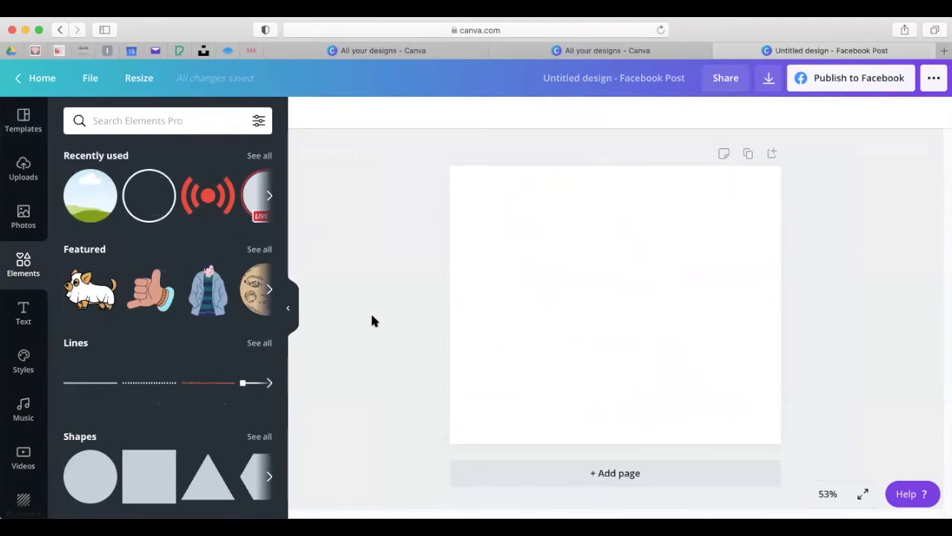
Browse the Facebook Post templates through the seasonal categories and return to the recently used ones.
click(24, 120)
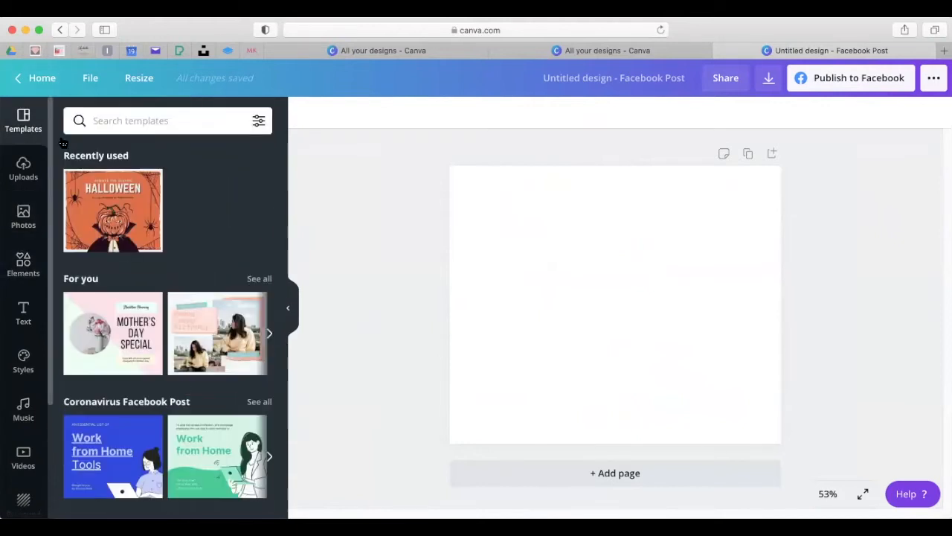
scroll(207, 297, down, 8)
scroll(206, 298, down, 15)
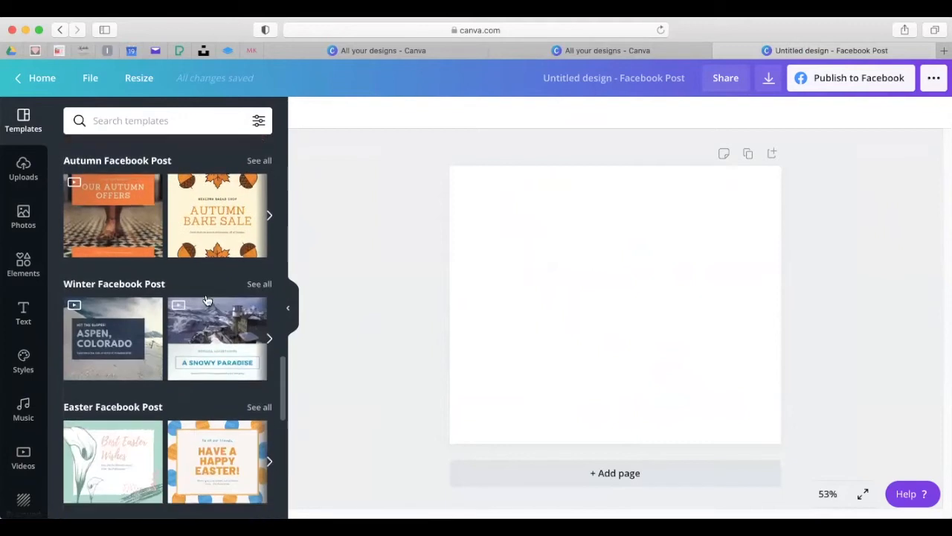
scroll(207, 298, down, 2)
scroll(202, 261, up, 20)
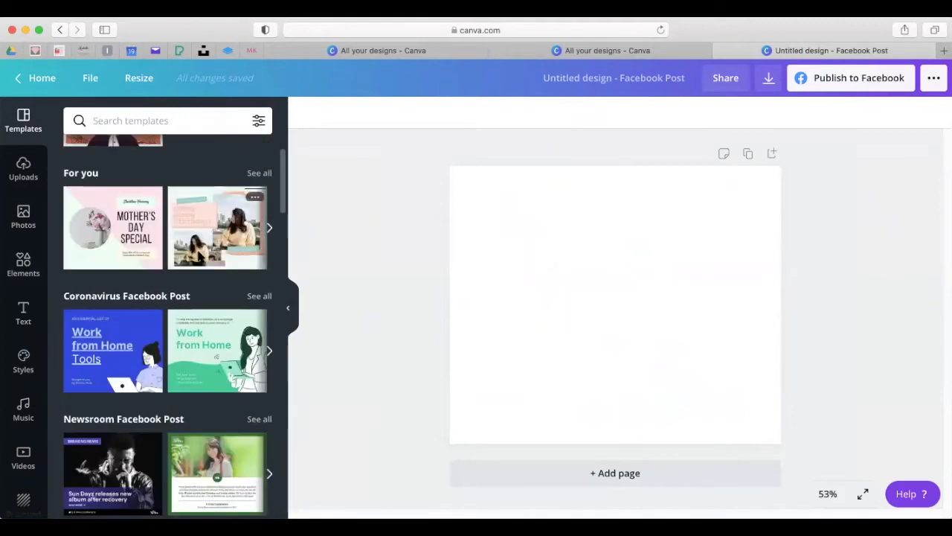
scroll(197, 258, up, 3)
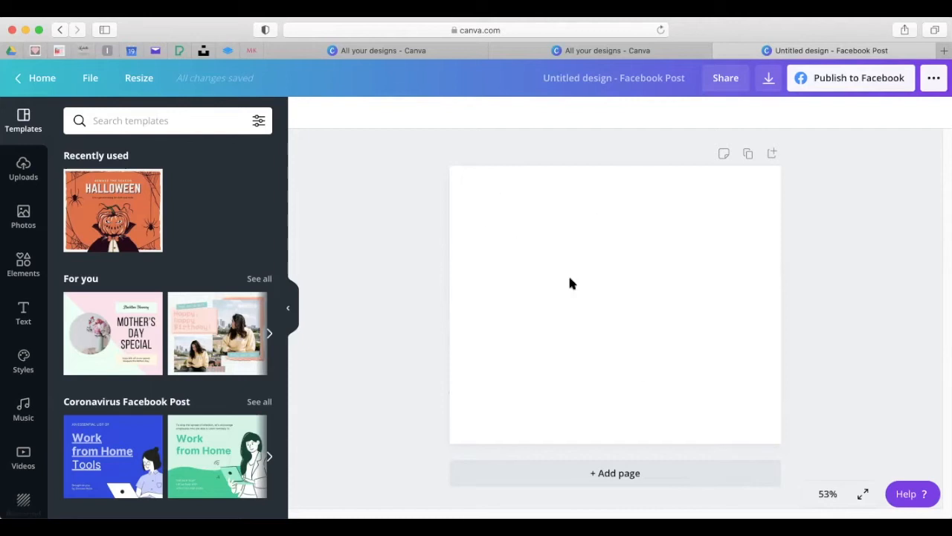
Check the design's resize options without changing its size, and look through the full range of design tool categories.
click(139, 79)
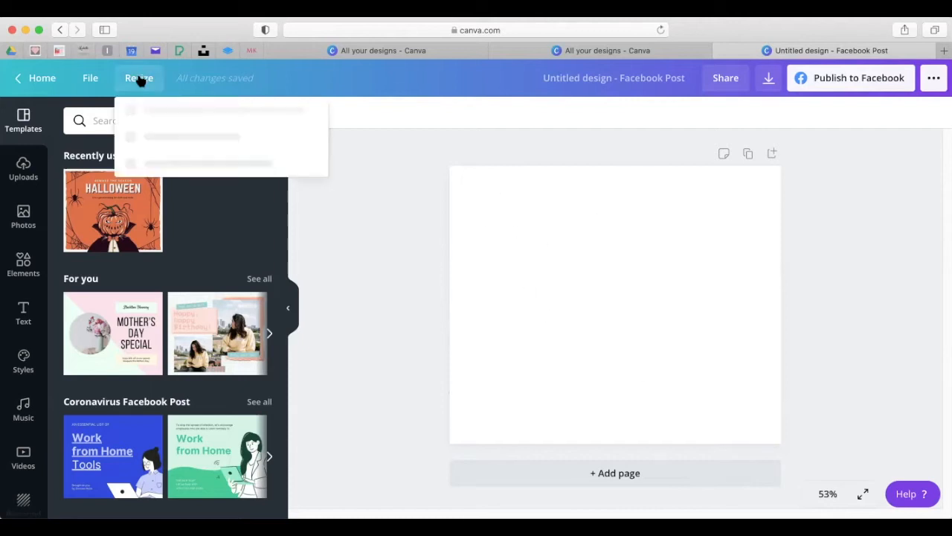
click(139, 79)
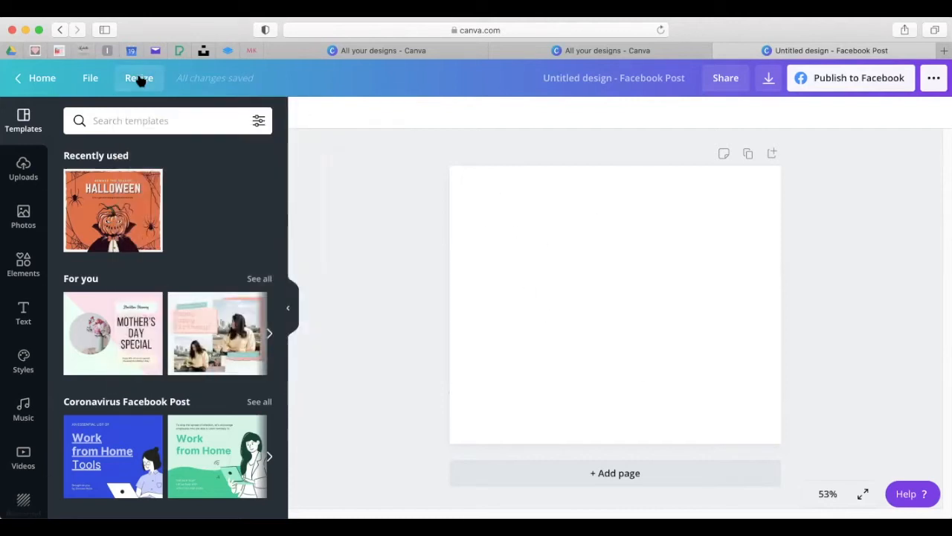
scroll(22, 324, down, 3)
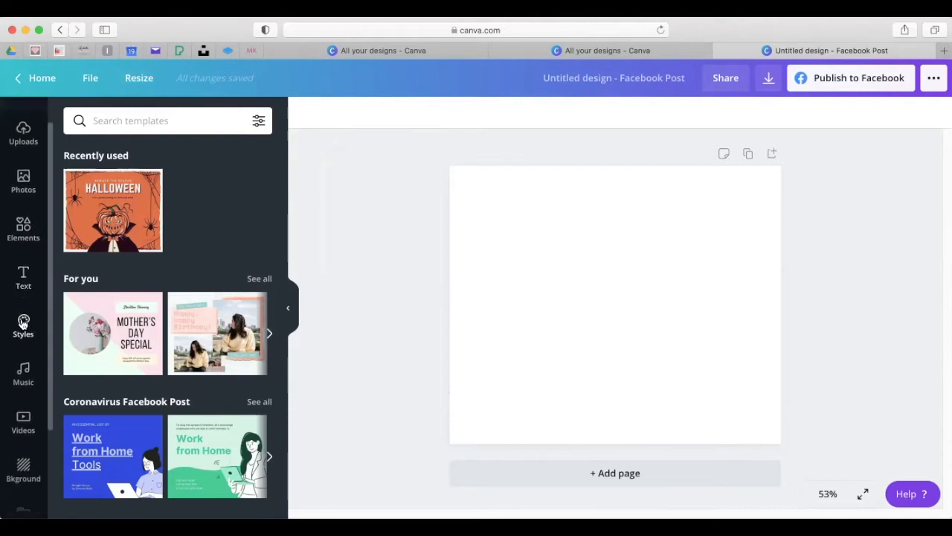
scroll(22, 325, down, 1)
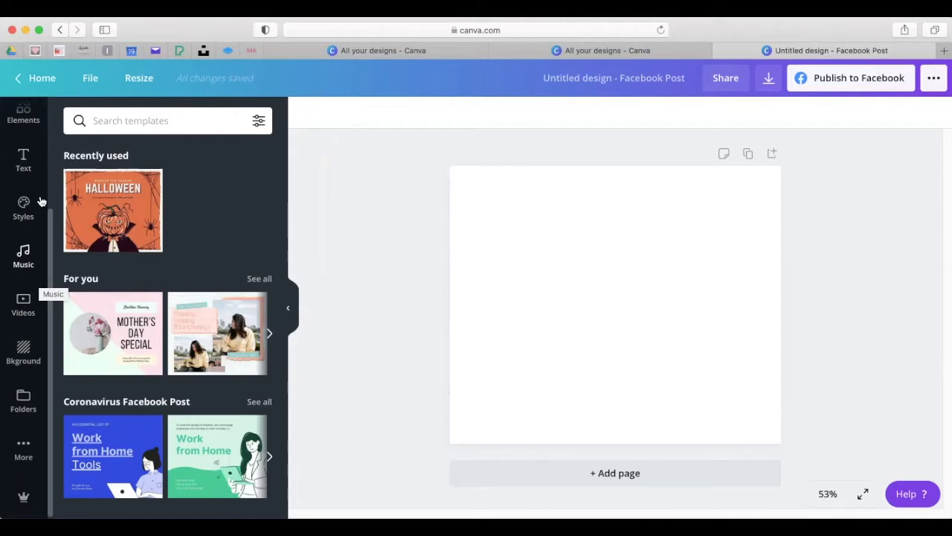
scroll(22, 219, up, 3)
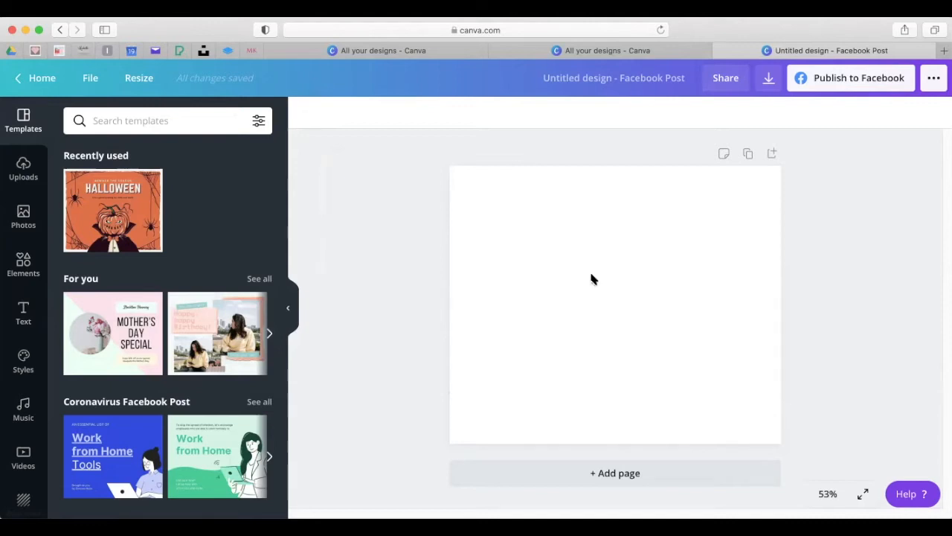
Examine the color and language filters for templates, and run the recent template search for Pink Background.
click(205, 116)
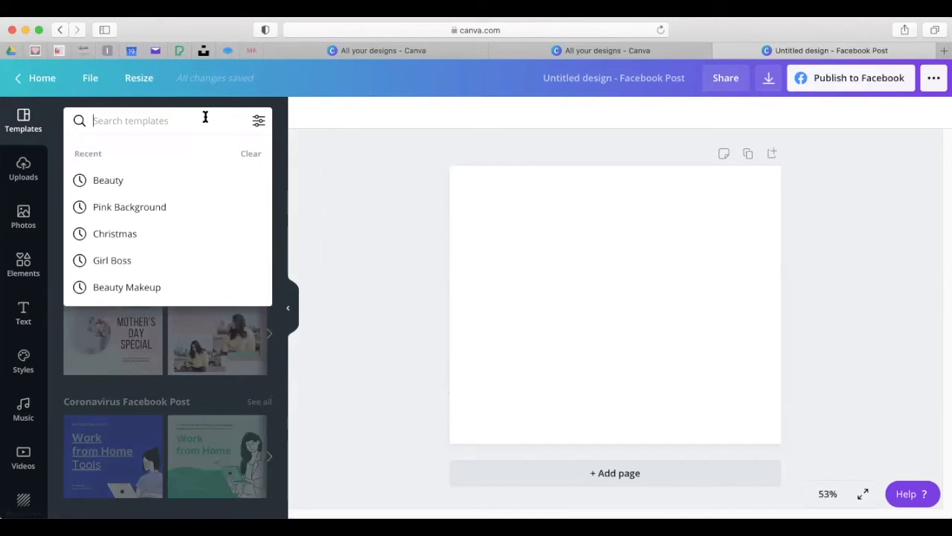
click(259, 121)
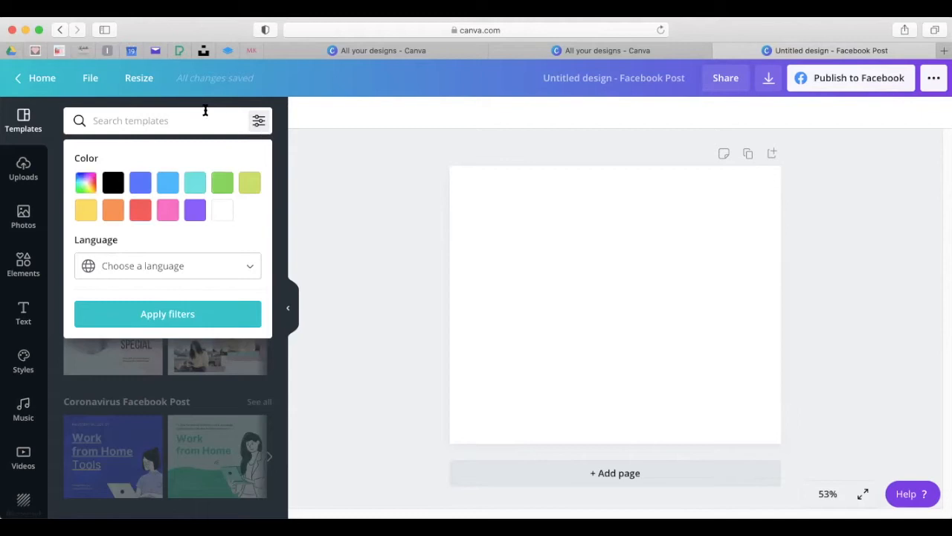
click(159, 123)
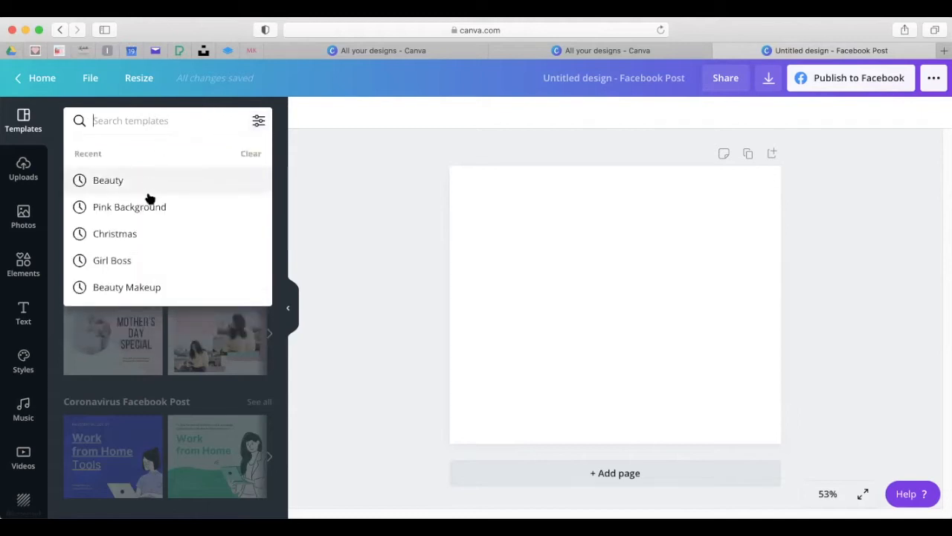
click(150, 219)
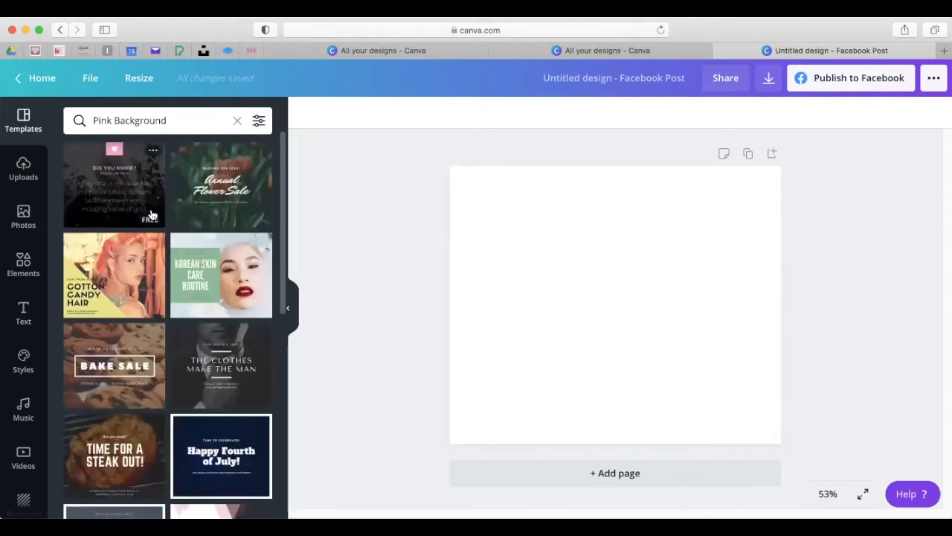
Search the Facebook Post templates for Christmas Pink and look through the resulting designs.
click(184, 118)
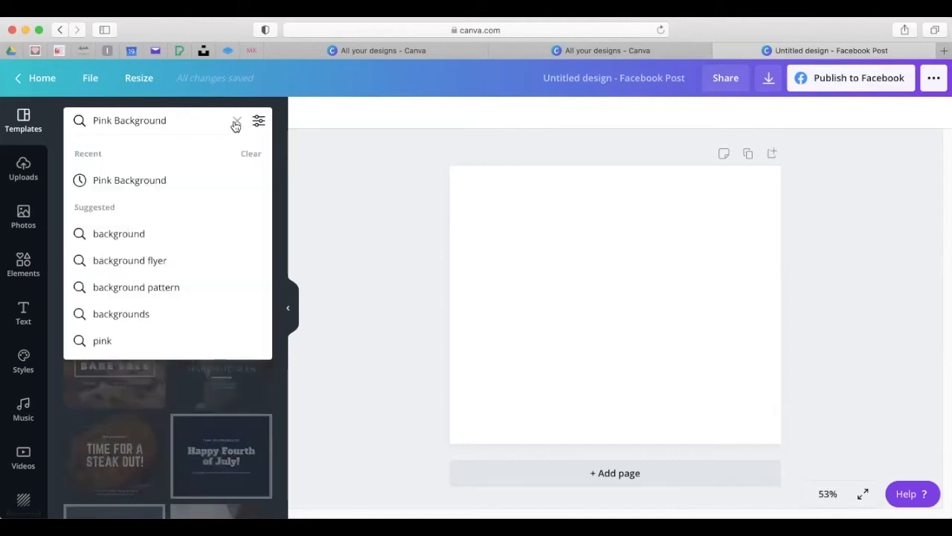
key(BackSpace)
key(BackSpace)
key(BackSpace)
key(BackSpace)
key(BackSpace)
key(BackSpace)
key(BackSpace)
key(BackSpace)
key(BackSpace)
key(BackSpace)
key(BackSpace)
key(BackSpace)
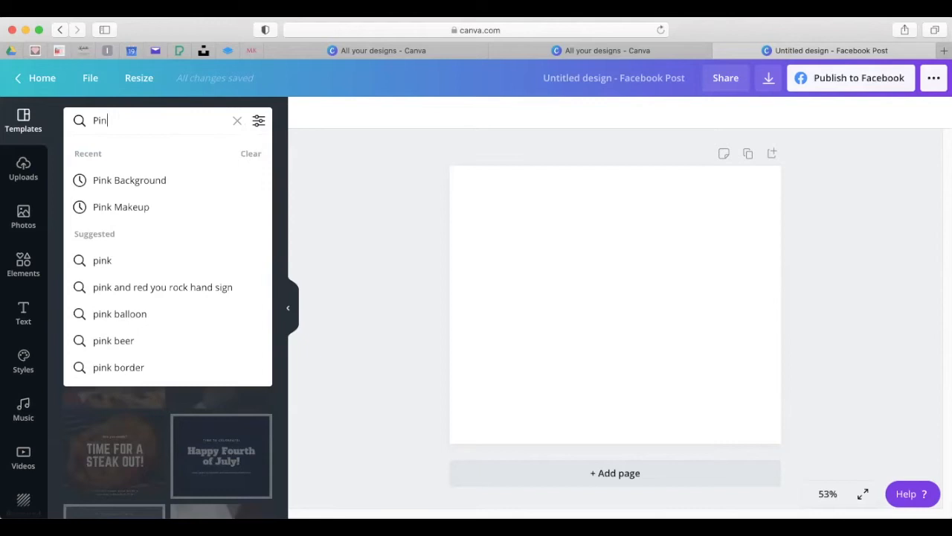
text(Christ)
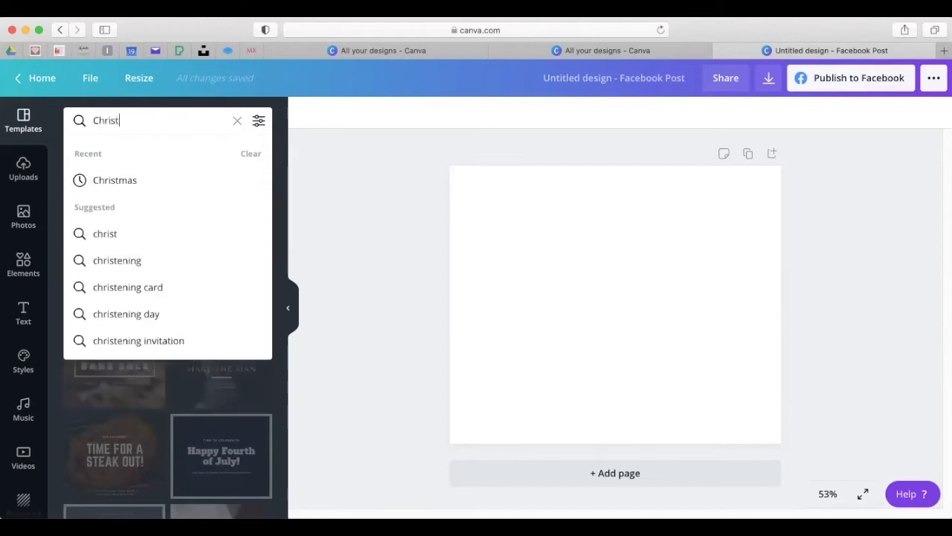
text(mas Pink)
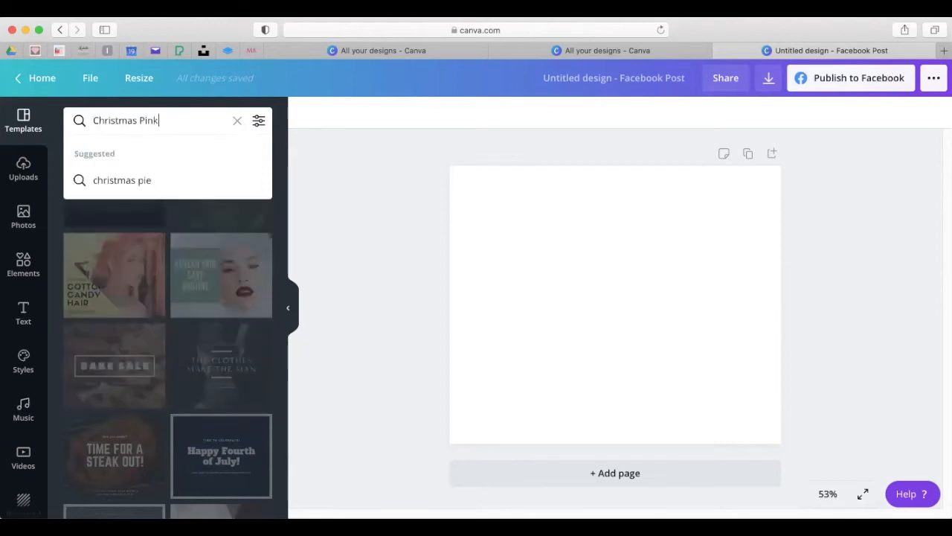
key(Return)
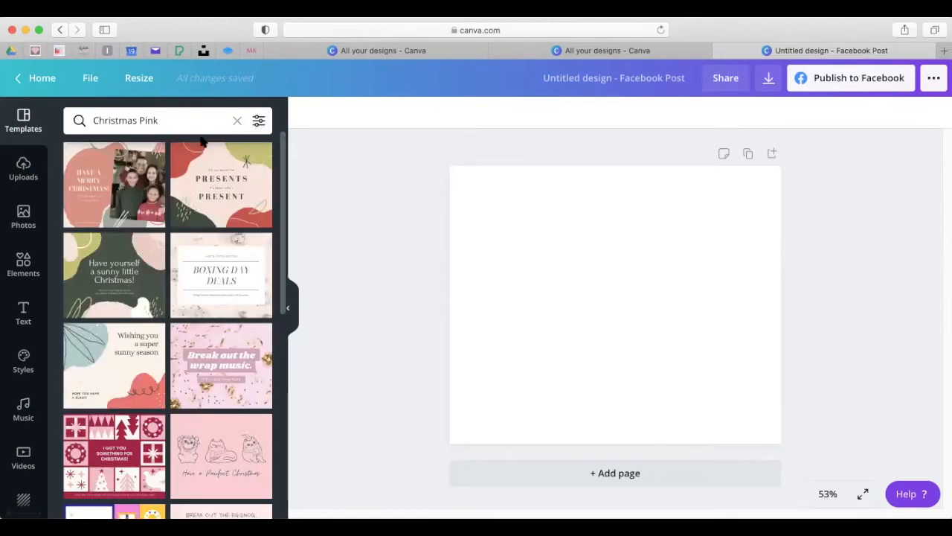
scroll(227, 226, down, 10)
scroll(227, 225, down, 5)
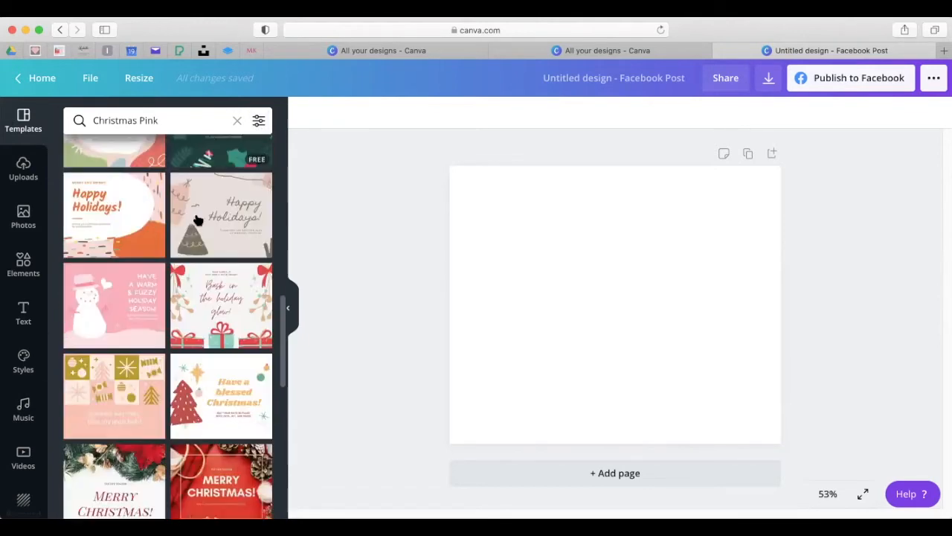
Show all recently used photos and browse through the collection.
click(24, 214)
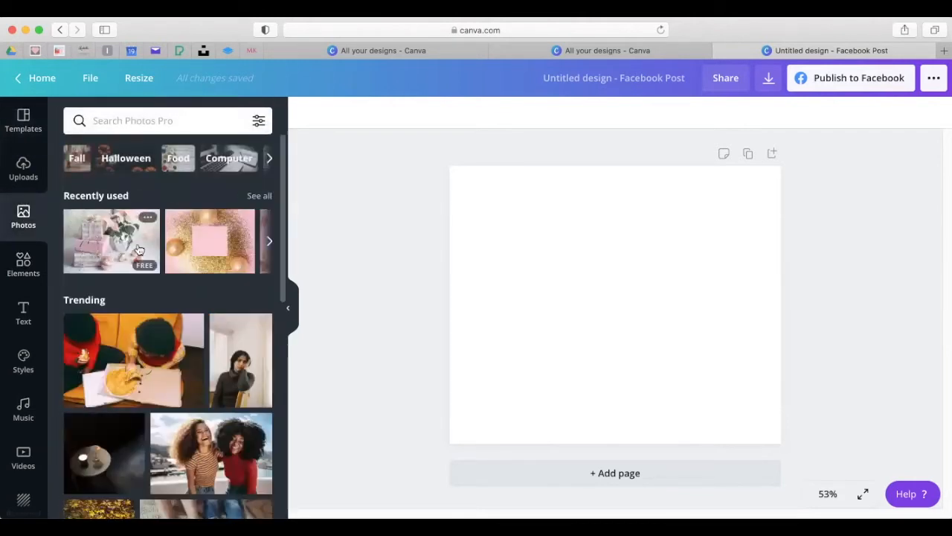
click(260, 195)
scroll(226, 247, down, 1)
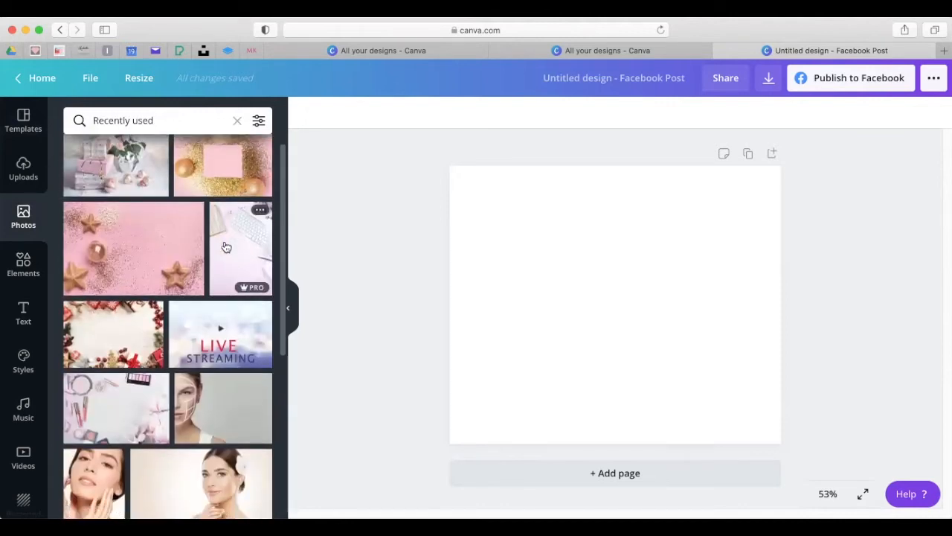
scroll(226, 247, down, 5)
scroll(220, 258, down, 8)
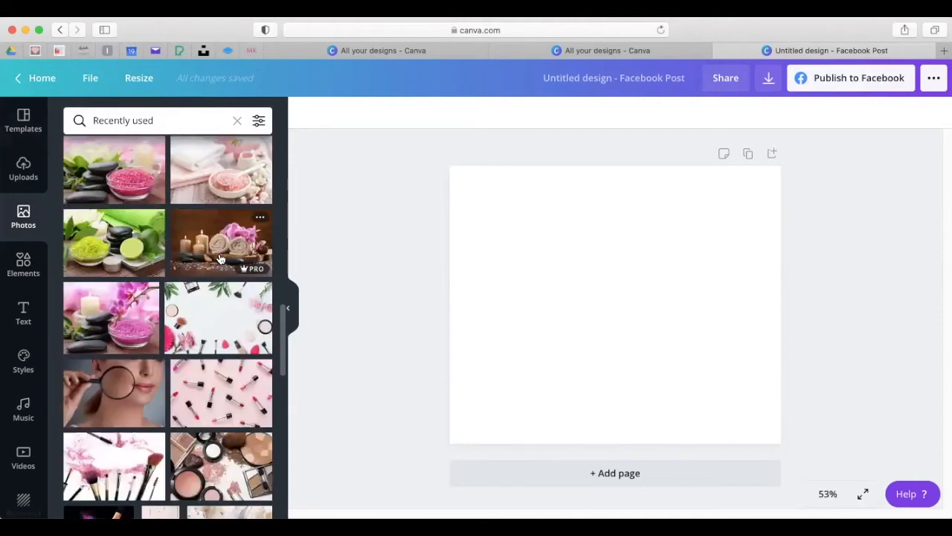
scroll(178, 218, up, 15)
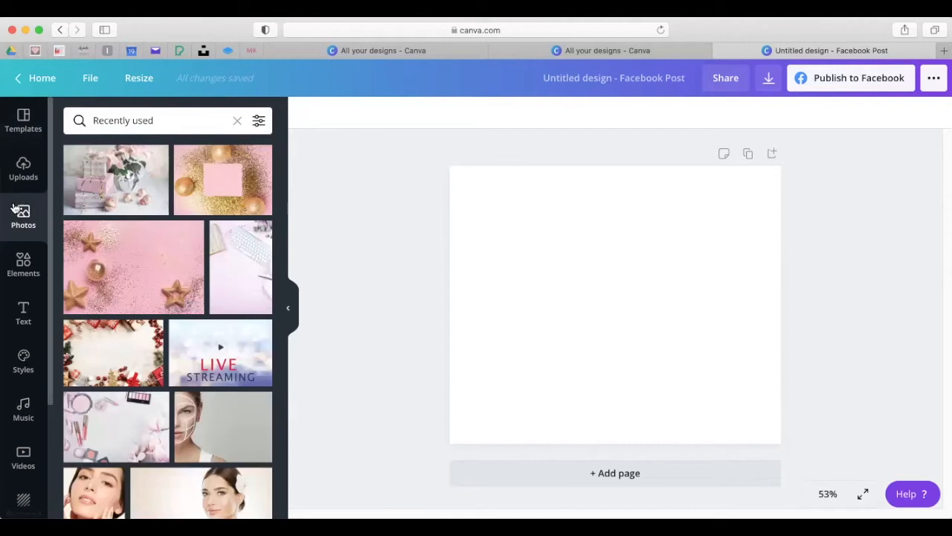
Clear the recently used photo view and search the photo library for Christmas Pink.
click(236, 121)
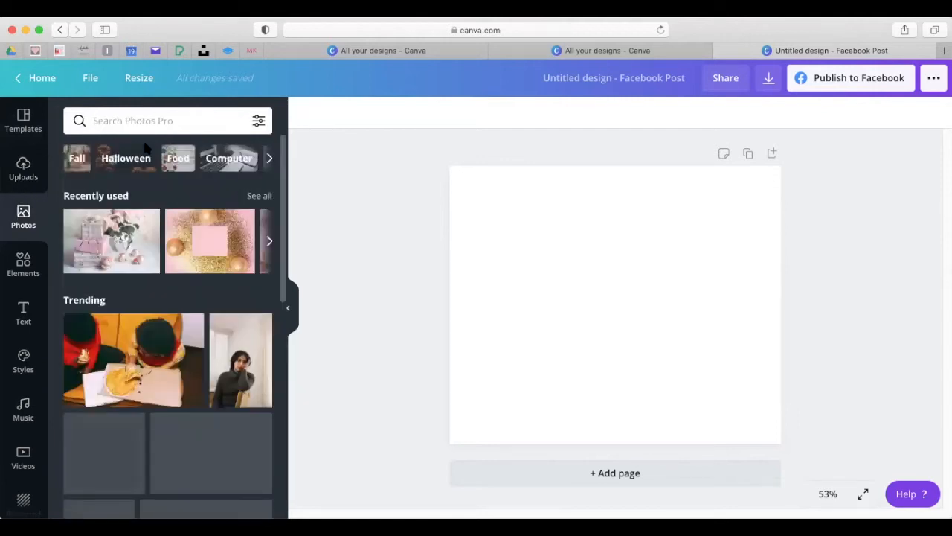
click(157, 118)
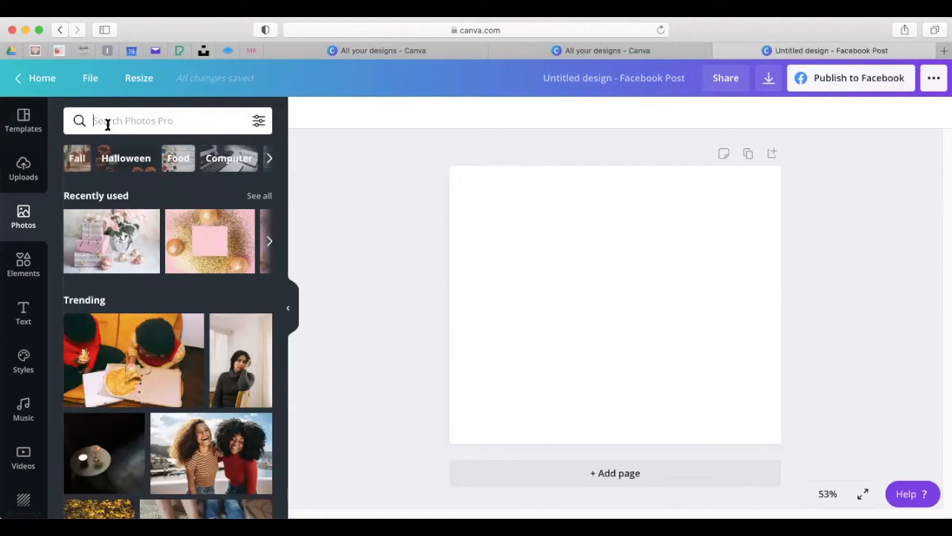
text(Pink)
key(BackSpace)
key(BackSpace)
key(BackSpace)
key(BackSpace)
text(chris)
key(Return)
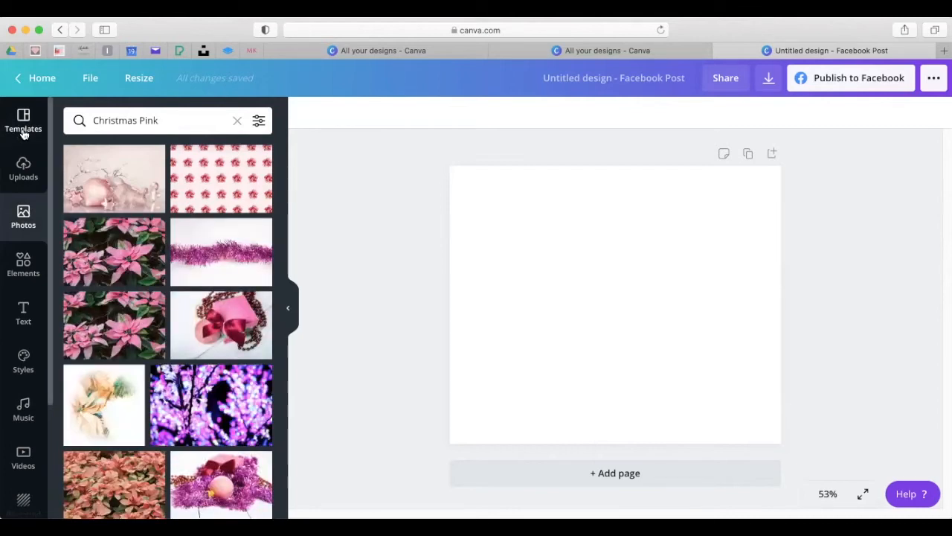
Examine the Christmas Pink photo results for suitable backgrounds and for which ones are Pro.
scroll(127, 223, down, 5)
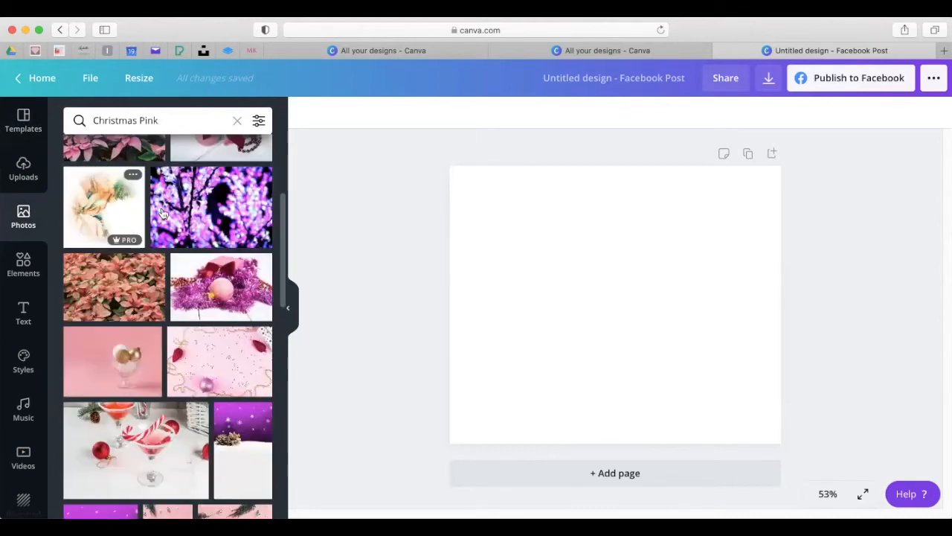
scroll(238, 175, down, 15)
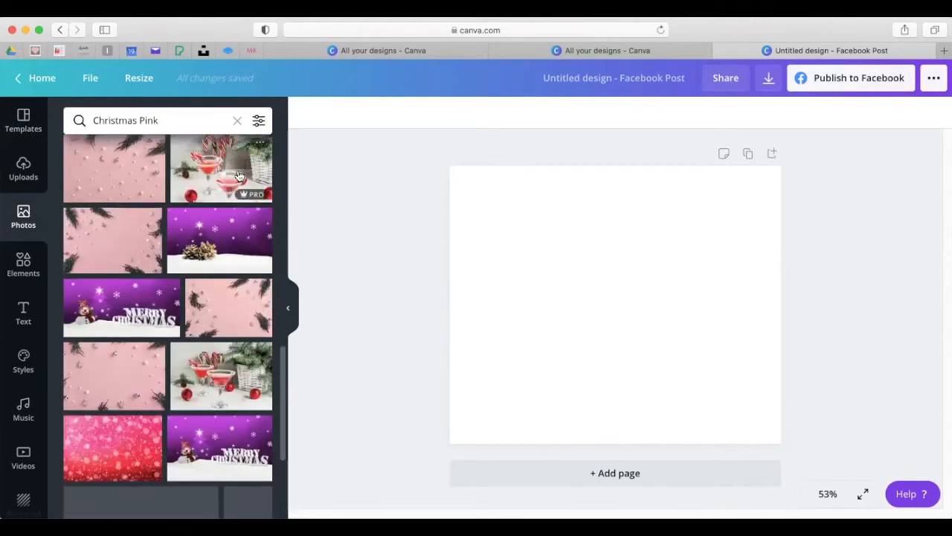
scroll(239, 179, down, 12)
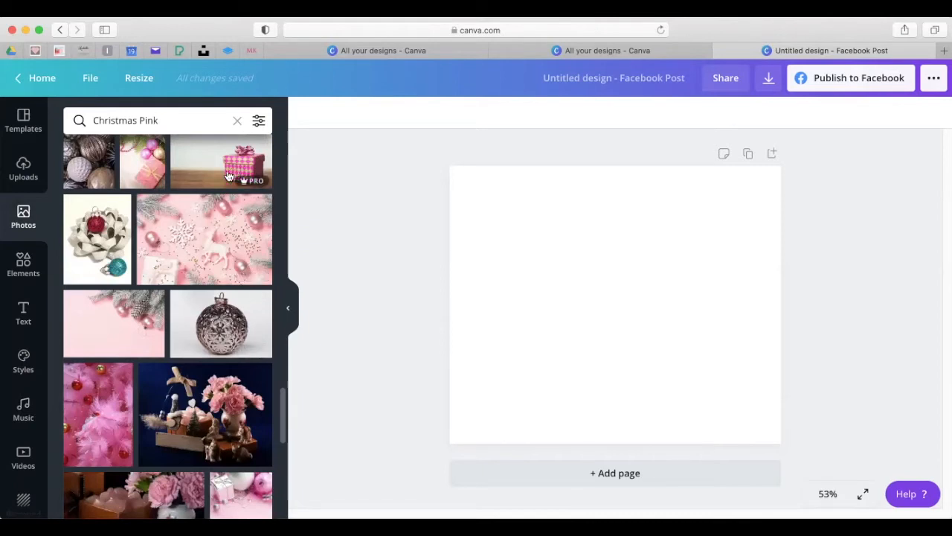
scroll(230, 174, up, 1)
scroll(138, 323, down, 10)
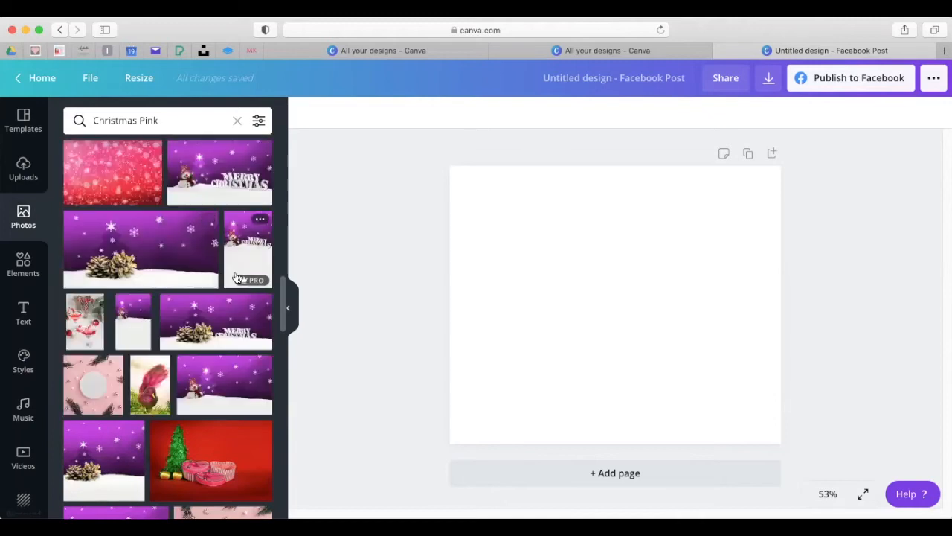
scroll(214, 190, up, 5)
scroll(215, 189, up, 5)
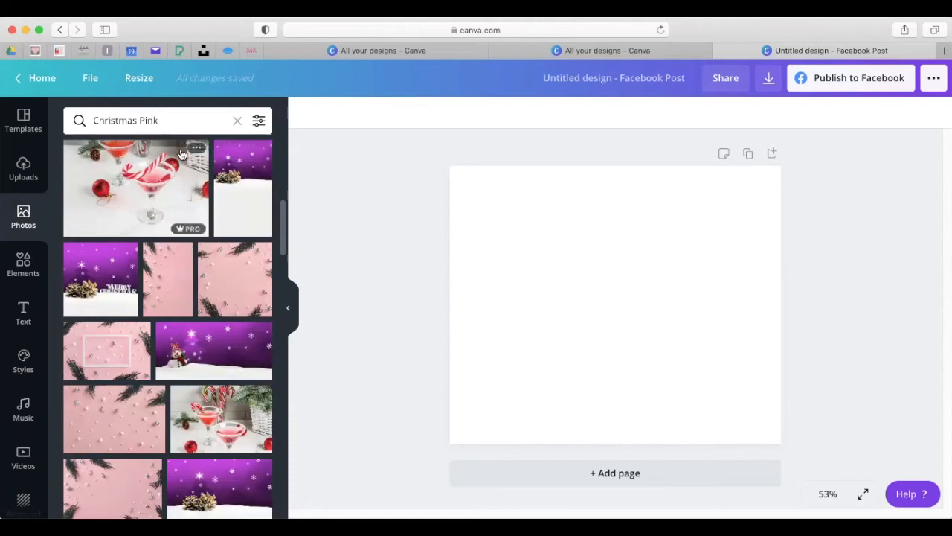
scroll(188, 149, up, 1)
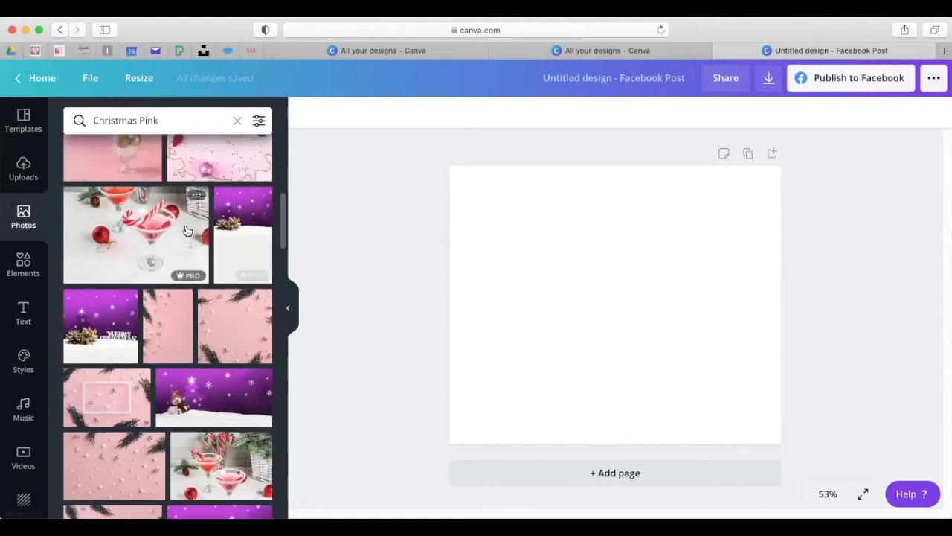
Filter the Christmas Pink photos to free ones and add the stacked pink gifts with poinsettia photo to the page.
click(259, 122)
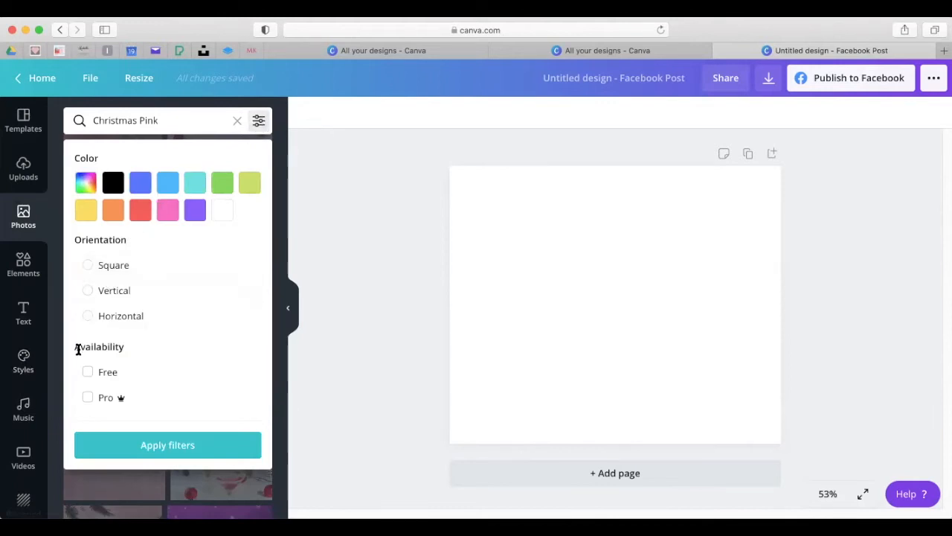
click(93, 377)
click(166, 445)
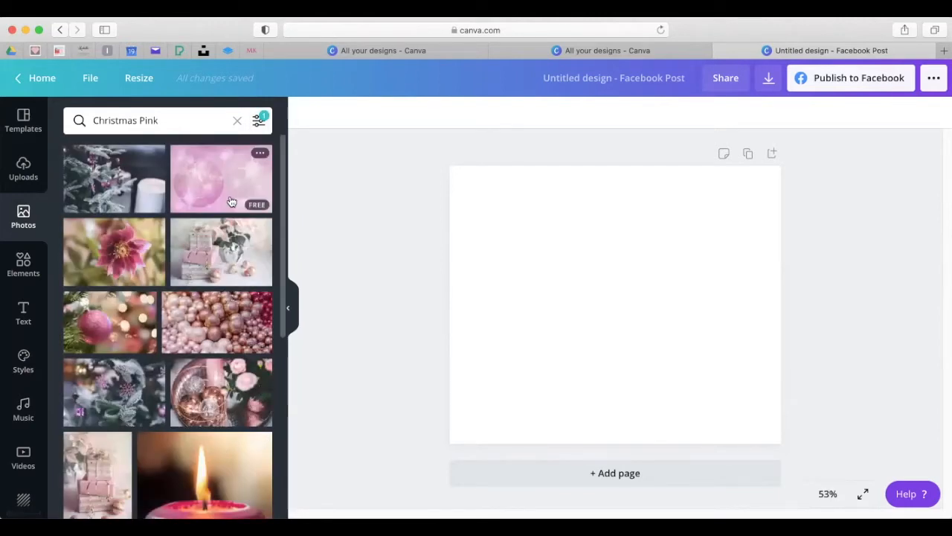
click(225, 258)
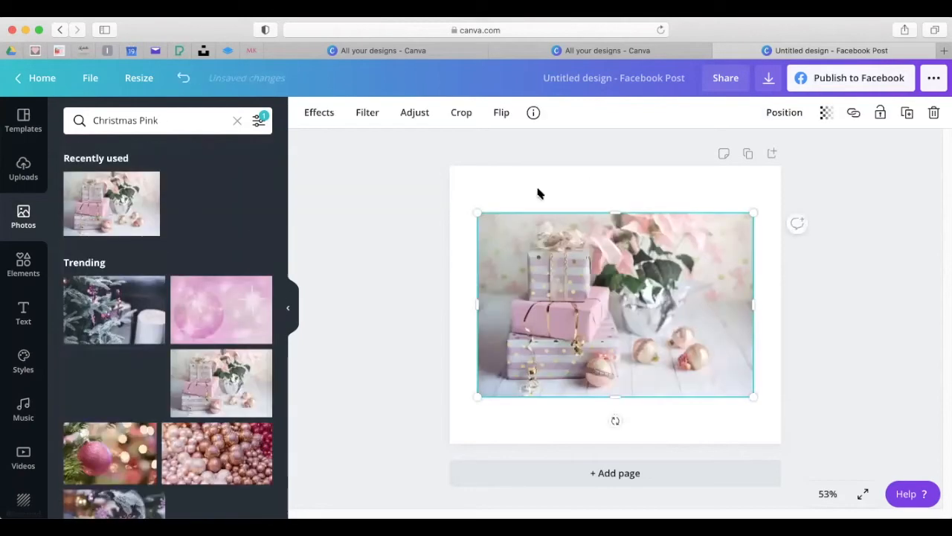
Enlarge the gift photo on all sides until it fills the whole Facebook Post page.
drag(483, 213, 427, 213)
drag(751, 194, 782, 177)
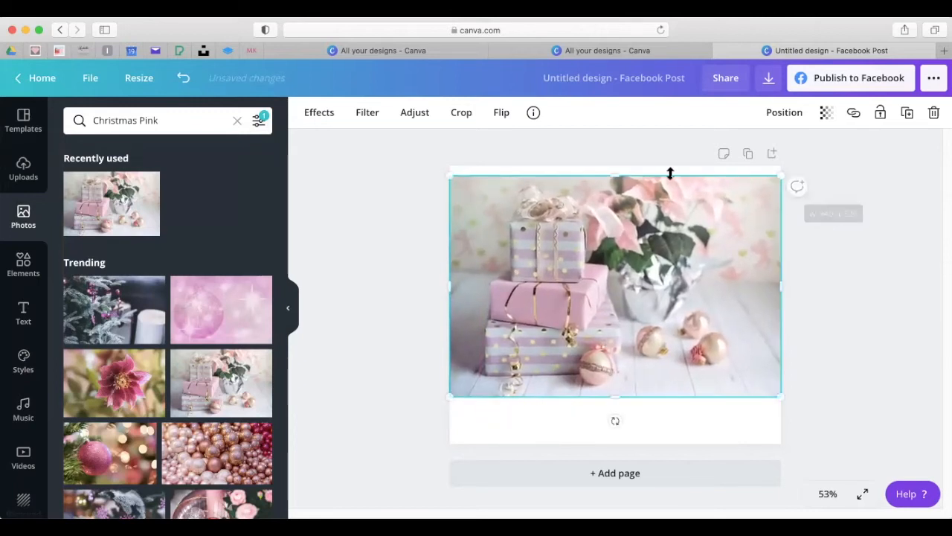
drag(615, 172, 615, 166)
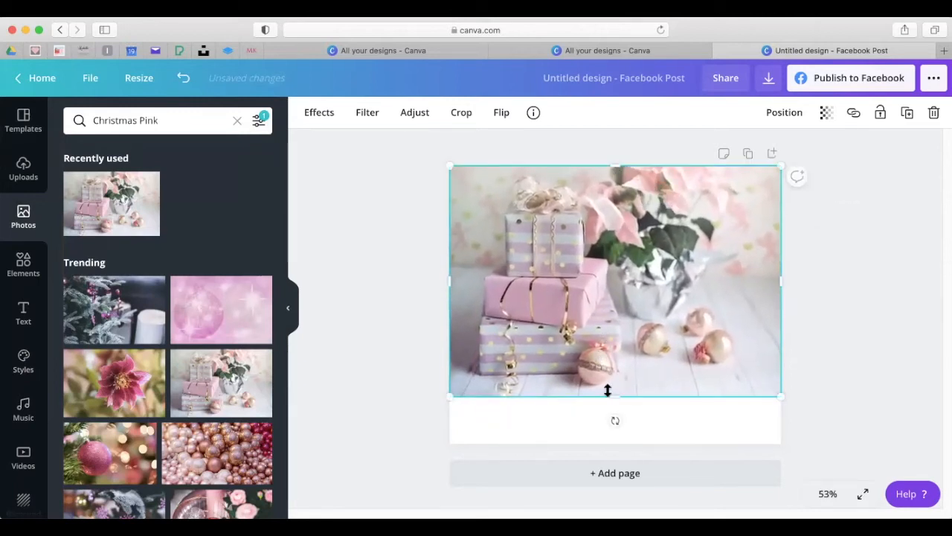
drag(614, 419, 618, 443)
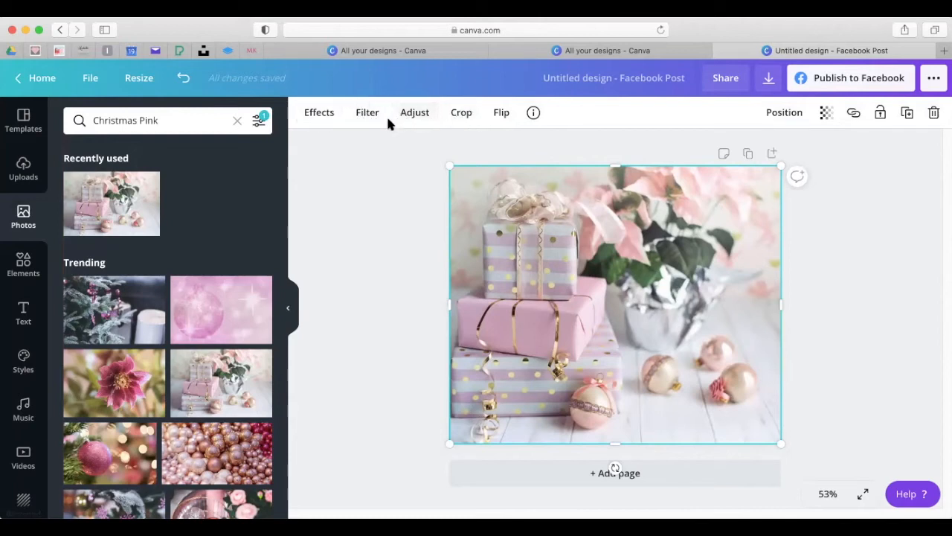
Adjust the gift photo to brightness 6 and saturation 15.
click(415, 114)
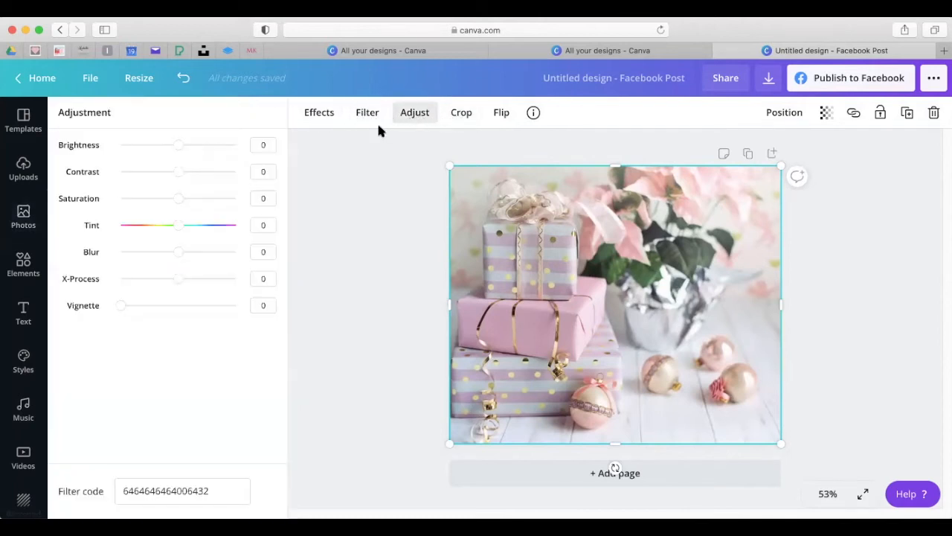
drag(184, 147, 182, 147)
drag(179, 198, 189, 202)
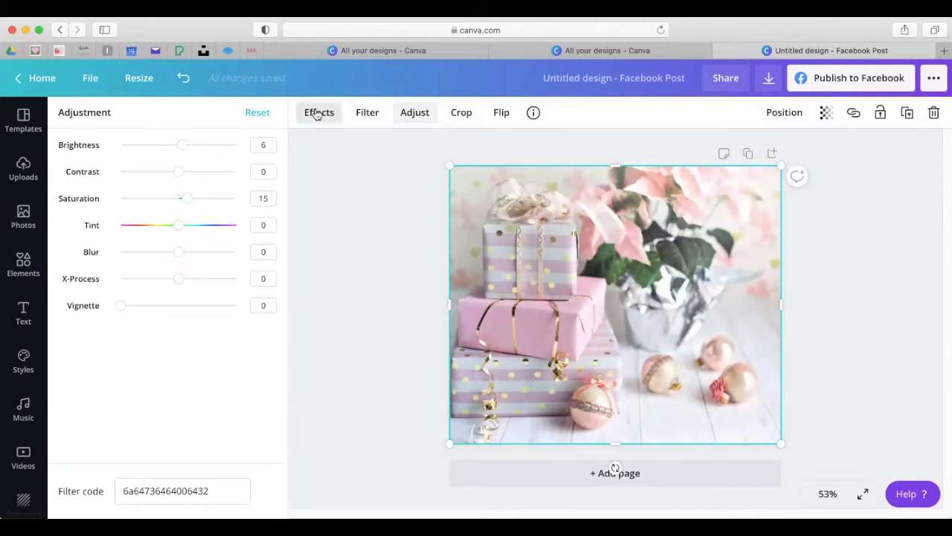
Look through the previously uploaded images, including the product pictures and logo variations.
click(23, 171)
scroll(142, 245, down, 6)
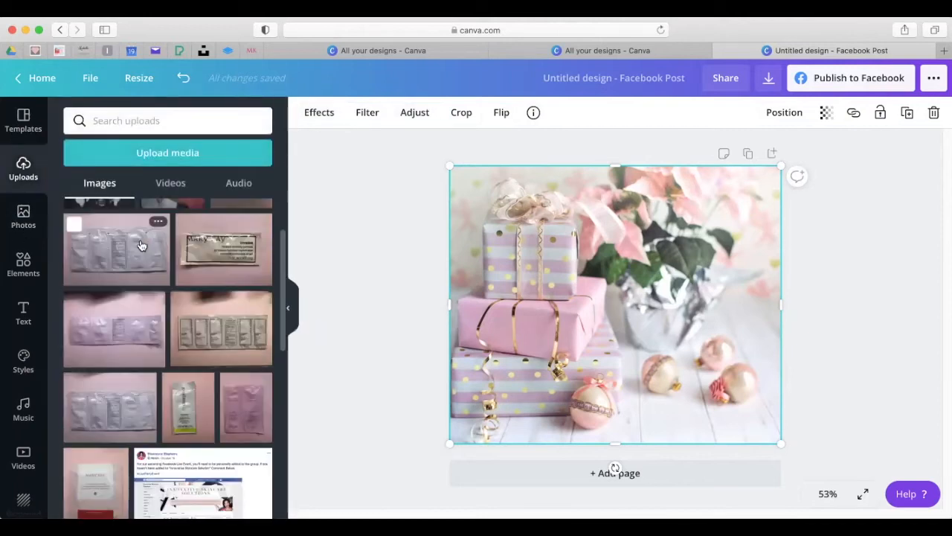
scroll(144, 389, down, 15)
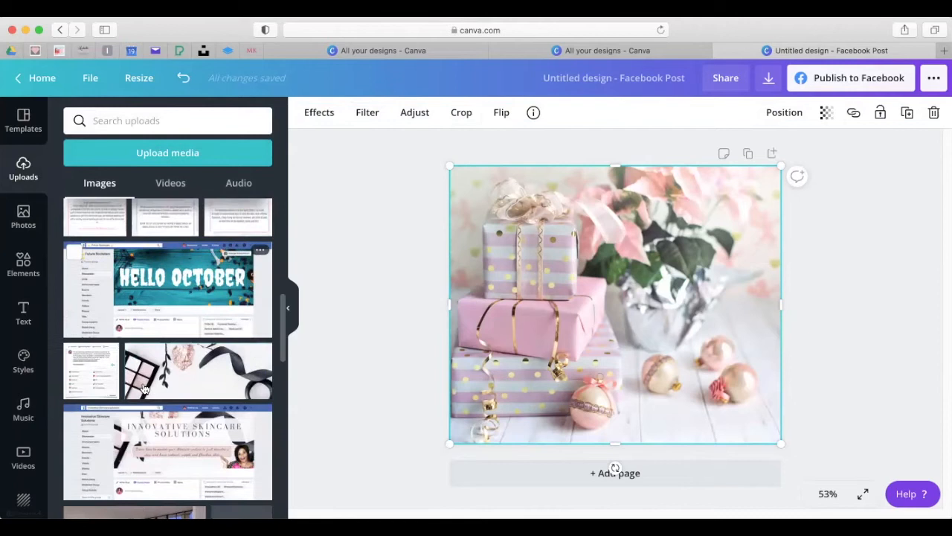
scroll(144, 388, down, 2)
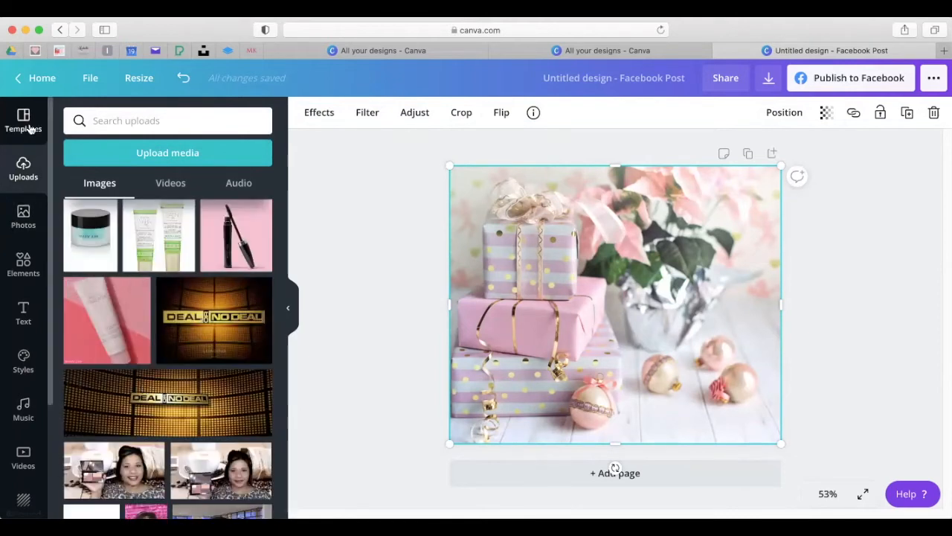
scroll(142, 275, down, 15)
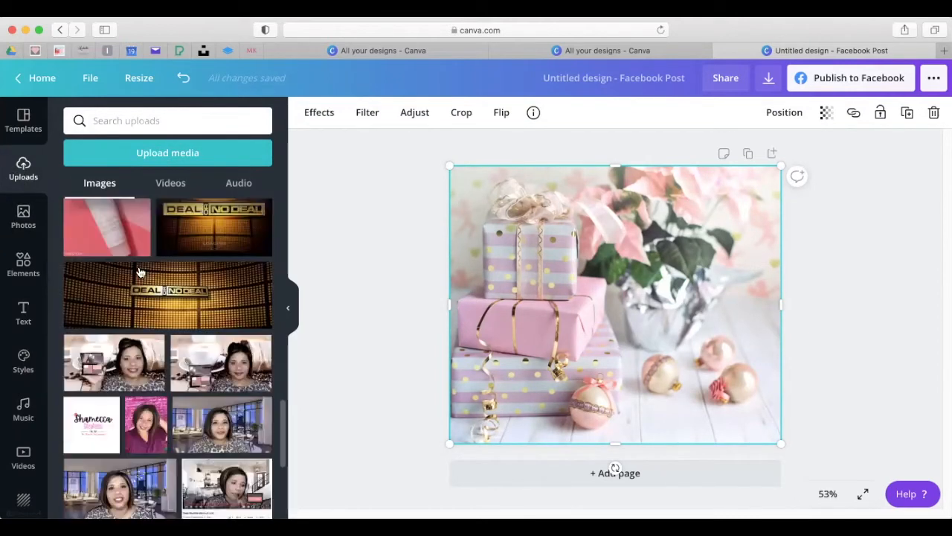
scroll(141, 275, down, 5)
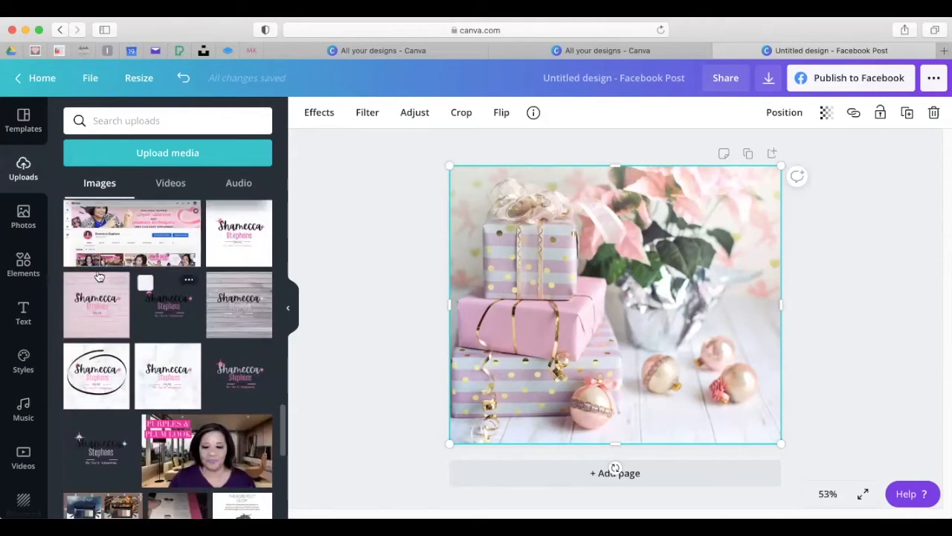
Add a heading over the upper middle of the gift photo and enlarge its text to about size 61.
click(24, 314)
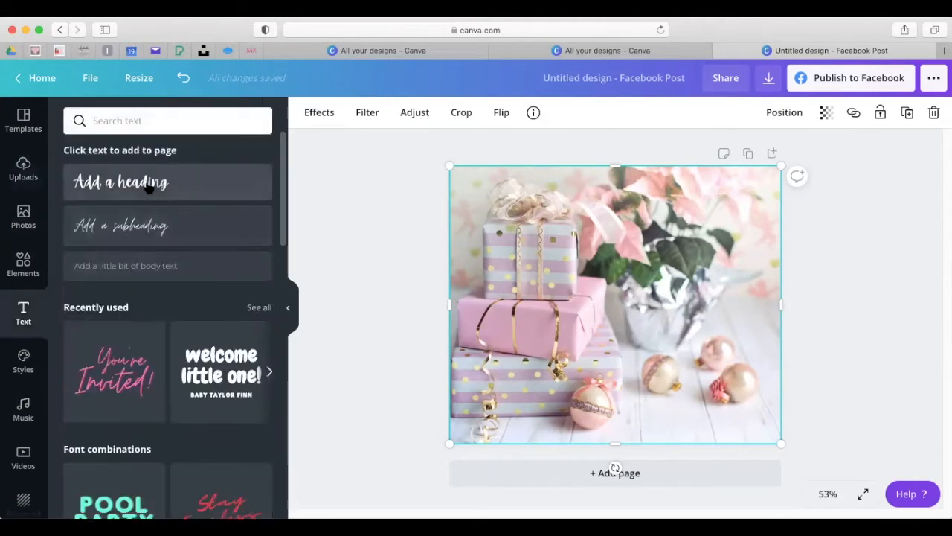
click(122, 192)
drag(625, 334, 572, 231)
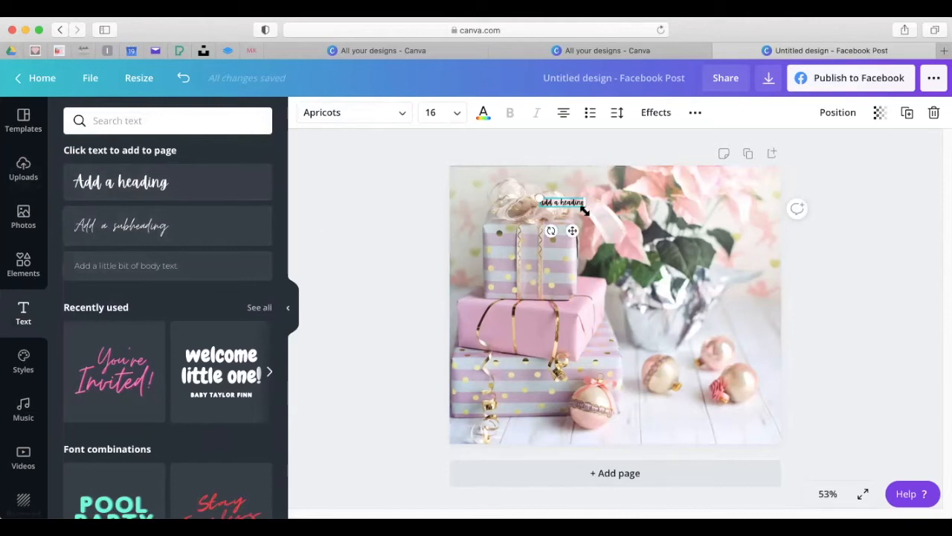
drag(584, 211, 737, 309)
drag(640, 256, 623, 264)
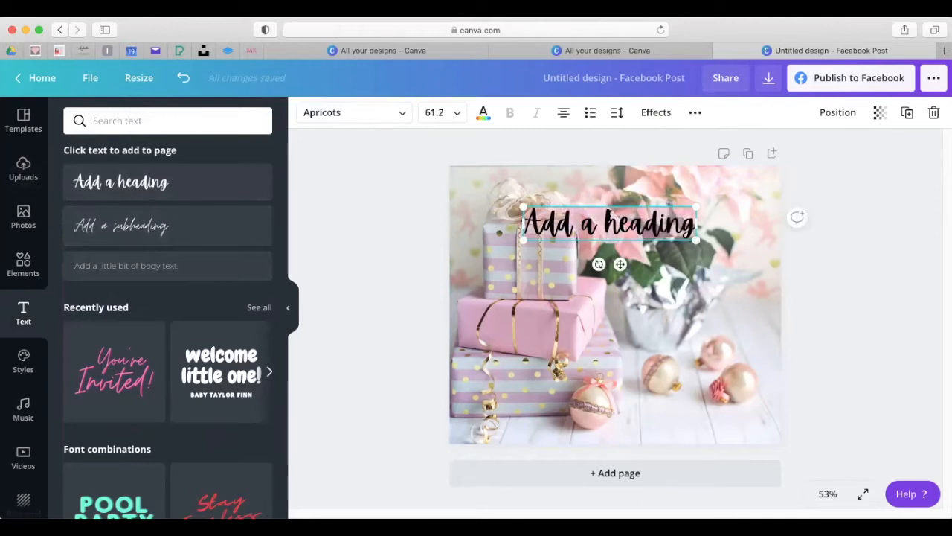
Set the heading's font size to 56, enlarge it to about 73, and place it slightly higher on the photo.
click(448, 111)
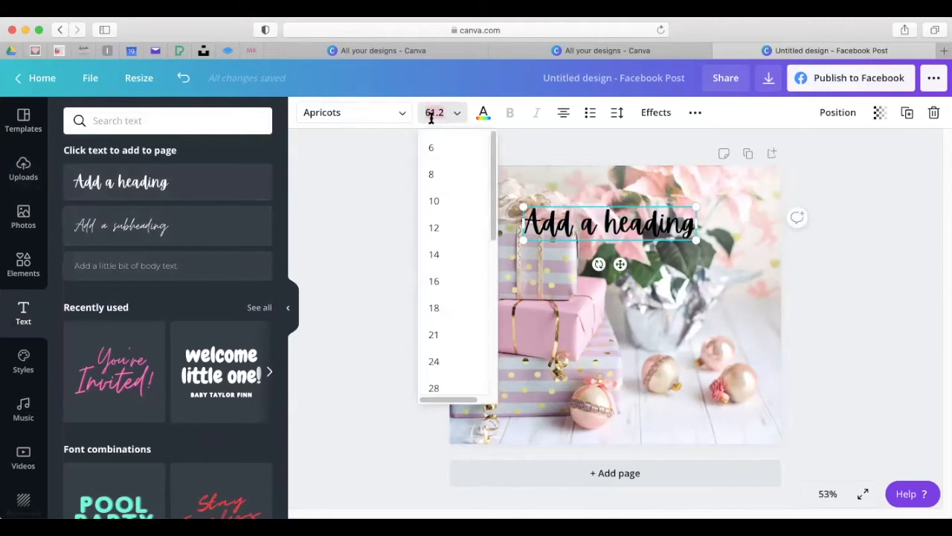
scroll(448, 238, down, 5)
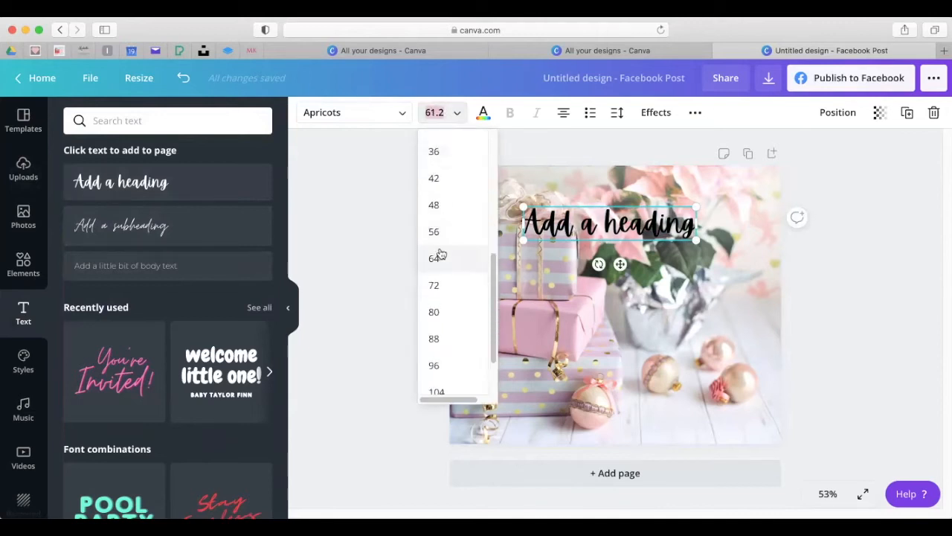
click(438, 233)
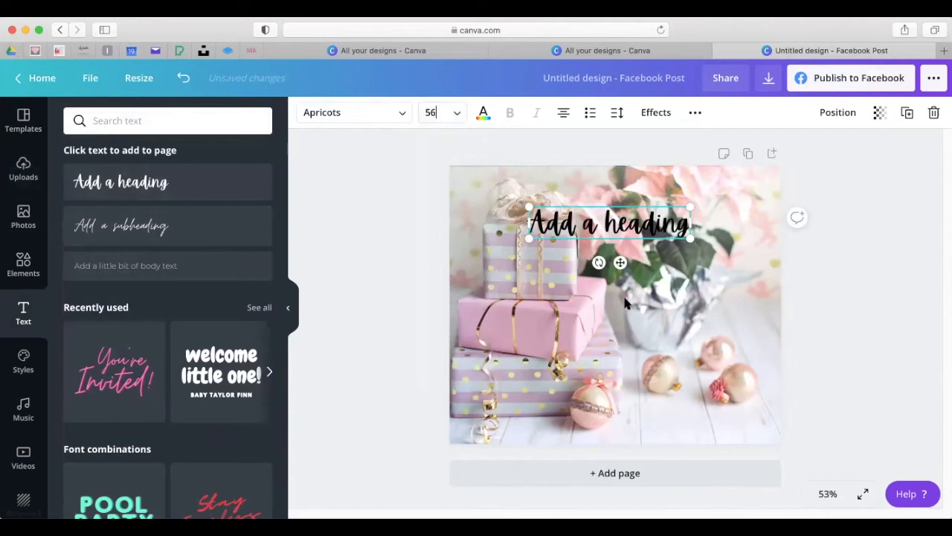
drag(691, 238, 738, 248)
drag(645, 270, 626, 253)
Try the grey and pale pink of the How To Entrepreneur palette on the heading and settle on its bright pink.
click(483, 113)
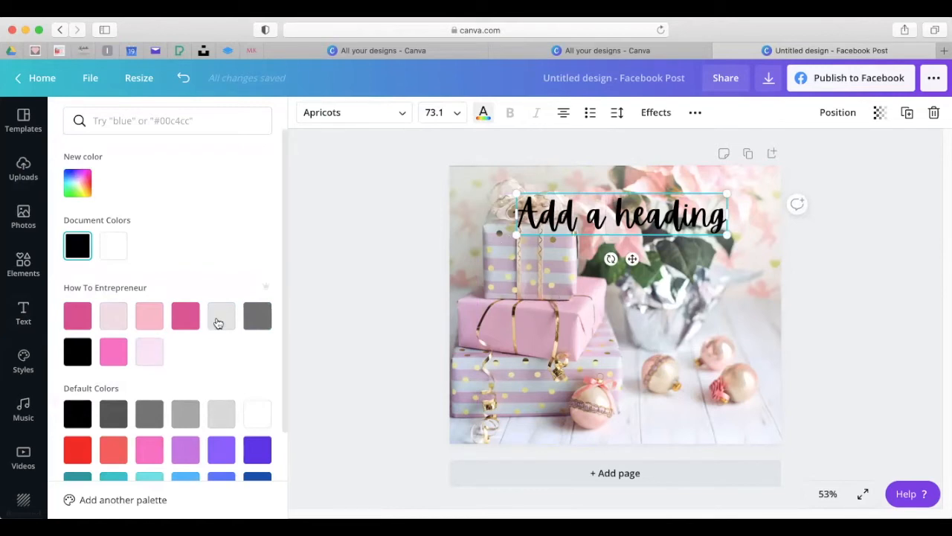
click(105, 350)
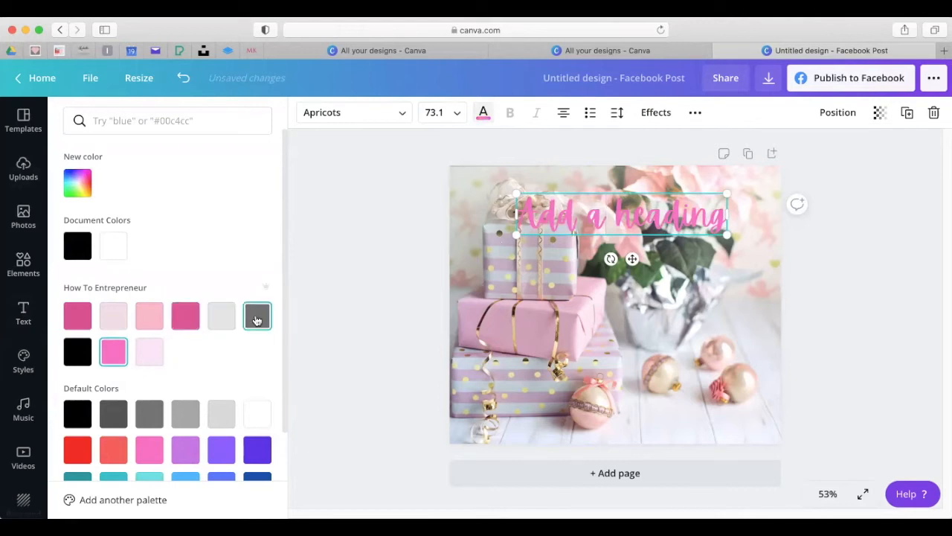
click(232, 322)
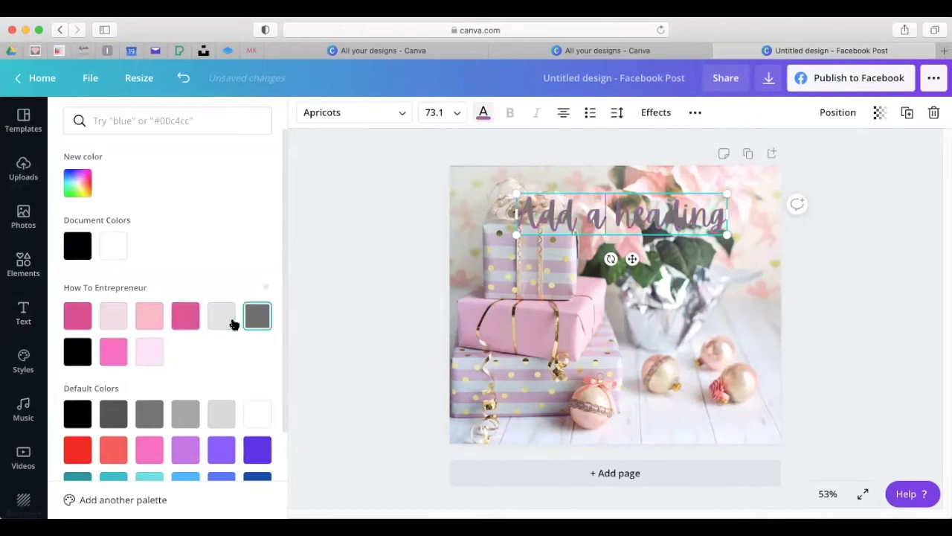
click(115, 352)
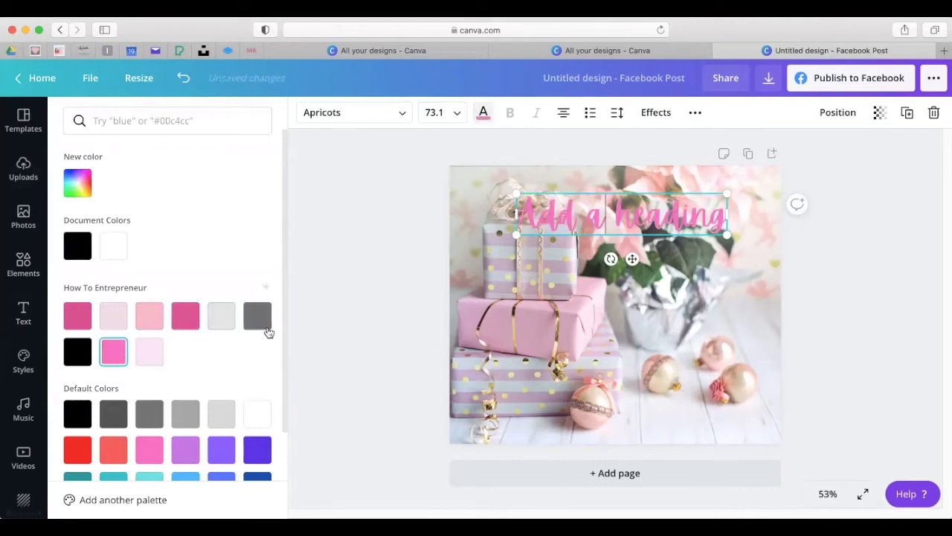
click(149, 352)
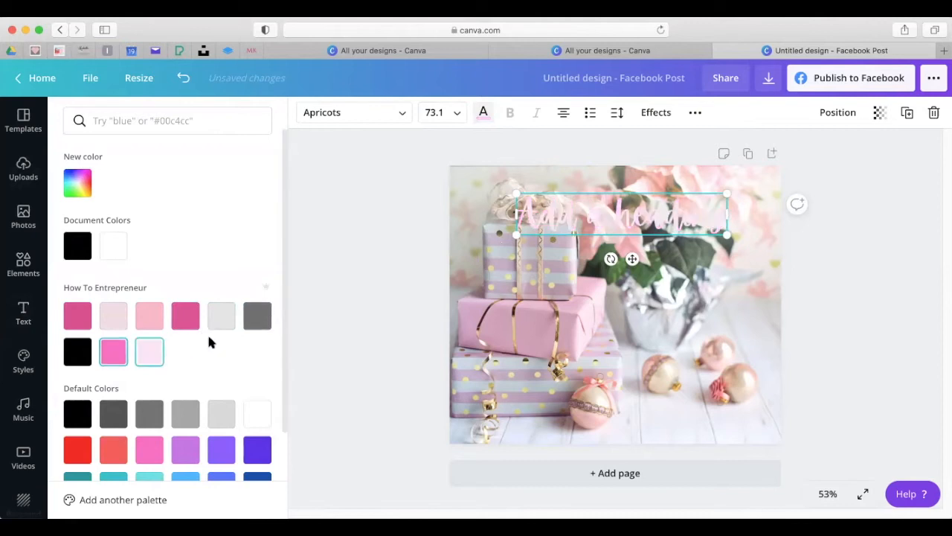
click(113, 352)
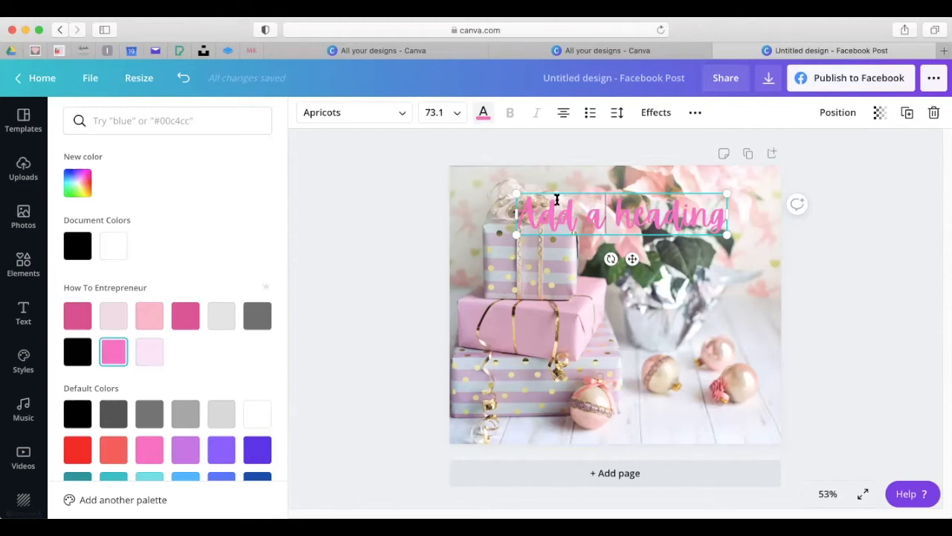
Replace the heading's text with "Holiday Open House" and move it up near the photo's upper edge.
double_click(543, 207)
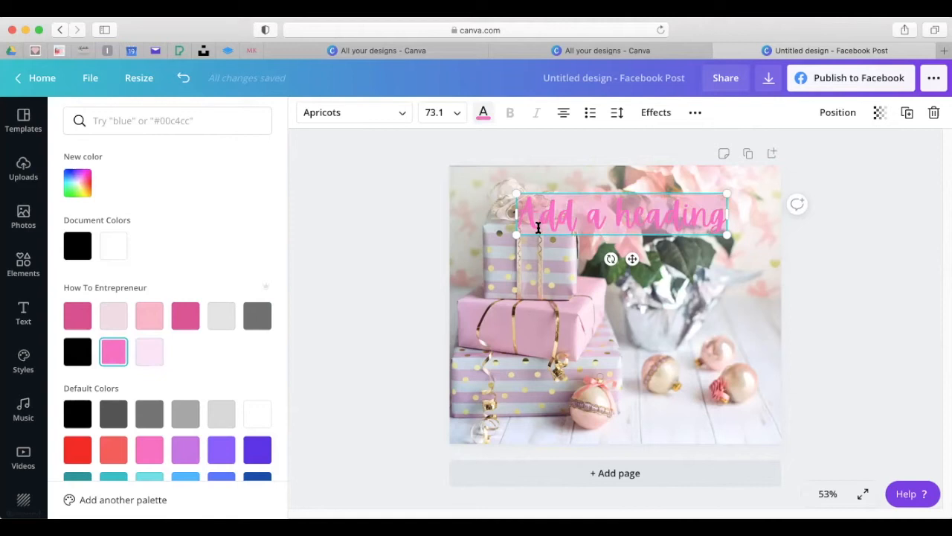
key(BackSpace)
text(Holid)
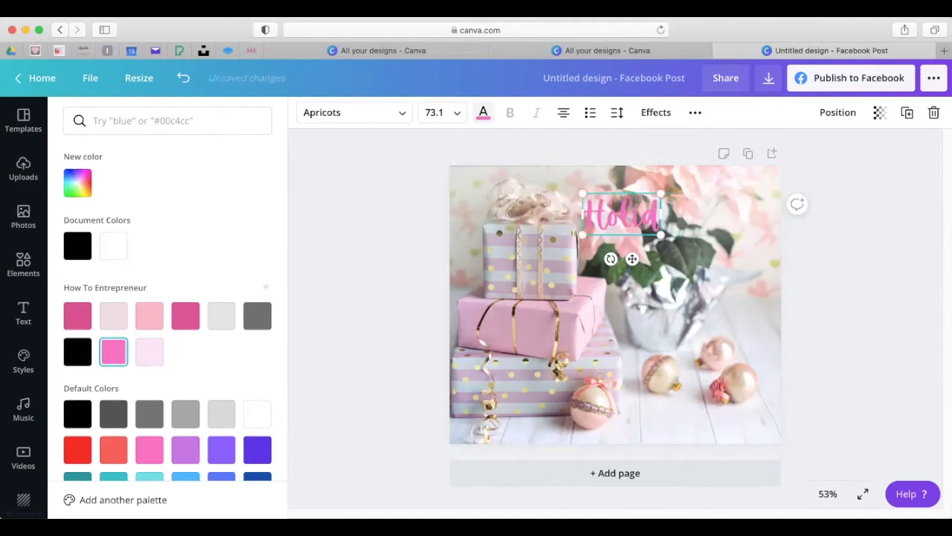
text(ay Open)
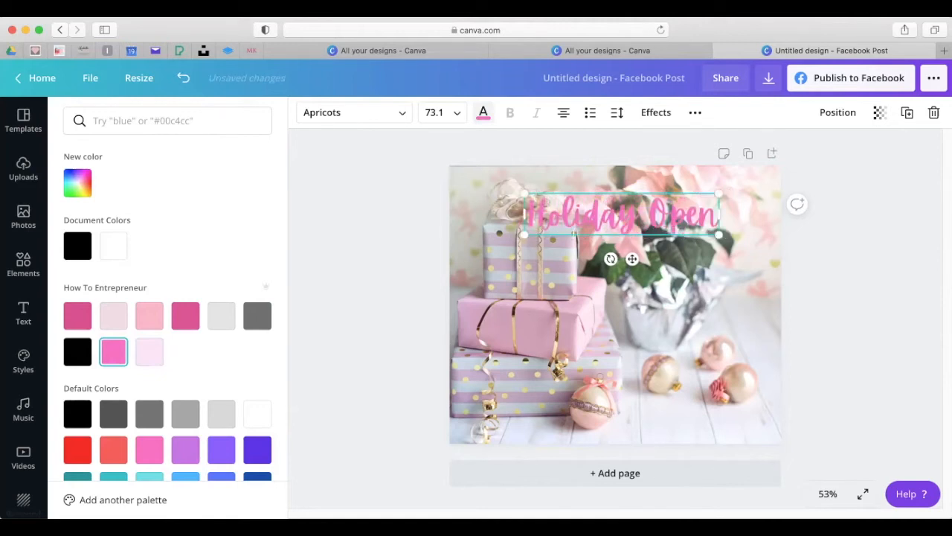
text( House)
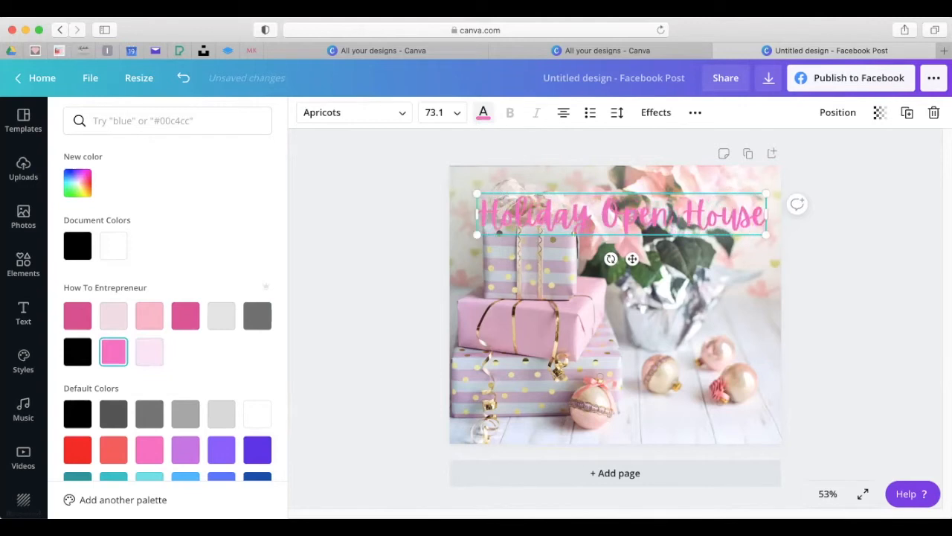
drag(633, 259, 631, 246)
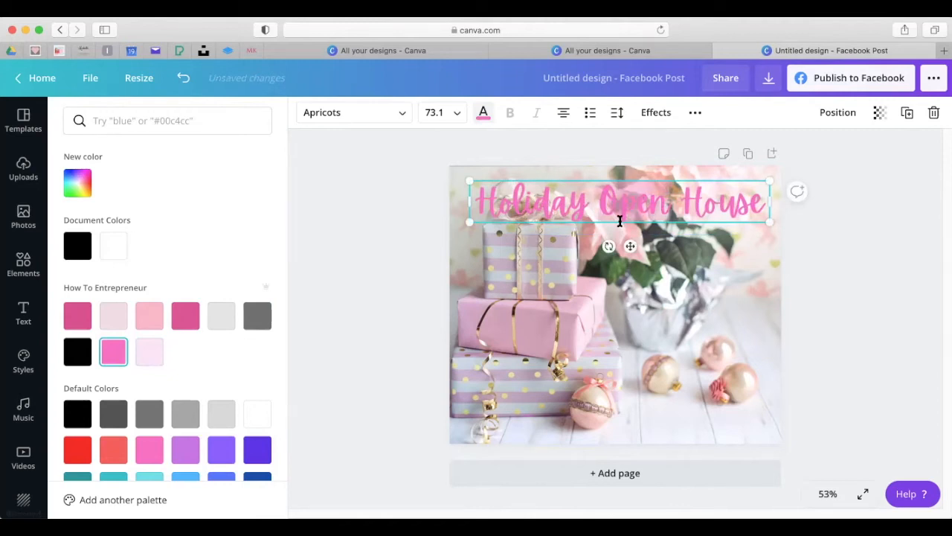
click(681, 281)
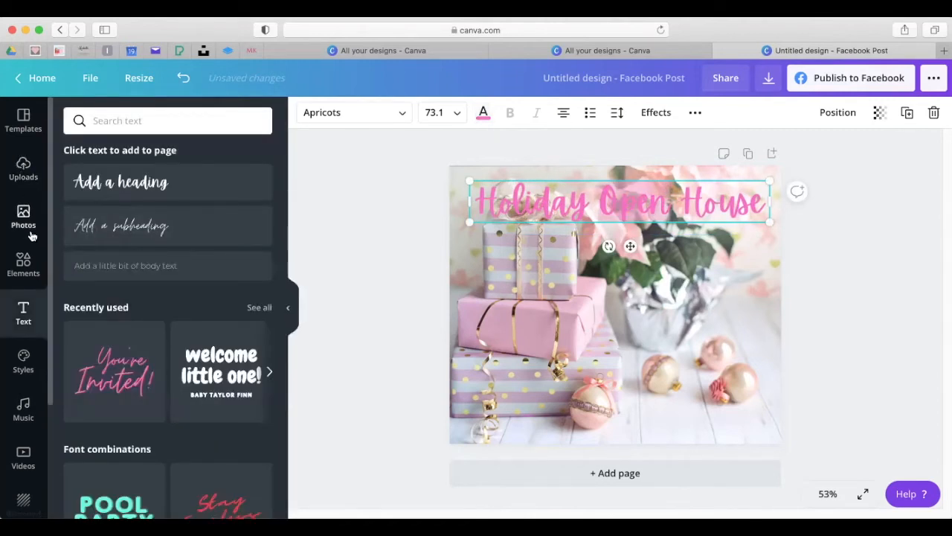
Add a square shape and stretch it into a wide rectangle across the upper half of the photo.
click(23, 257)
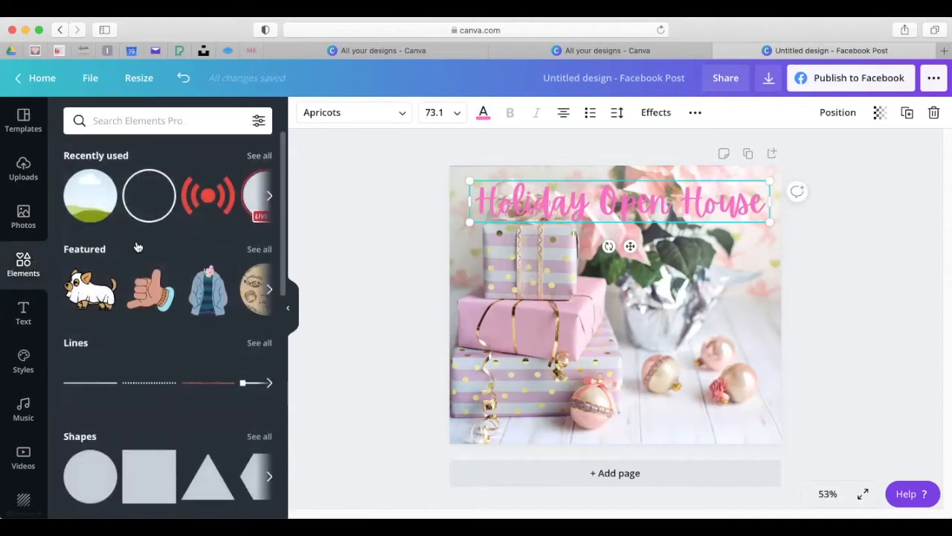
scroll(171, 283, down, 3)
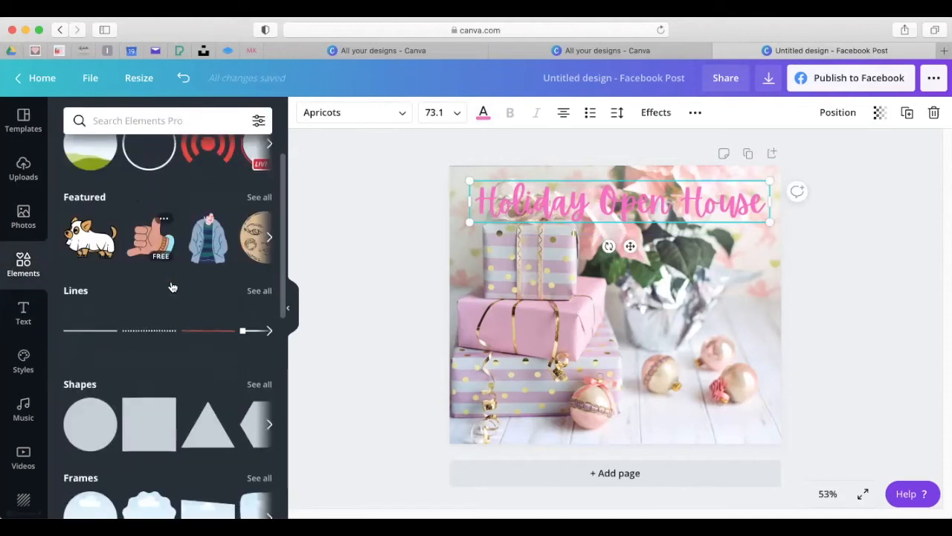
click(136, 388)
drag(617, 325, 543, 279)
drag(622, 253, 763, 257)
drag(618, 327, 618, 303)
Break the heading into two lines, with "House" on the second, and center it over the rectangle.
click(687, 200)
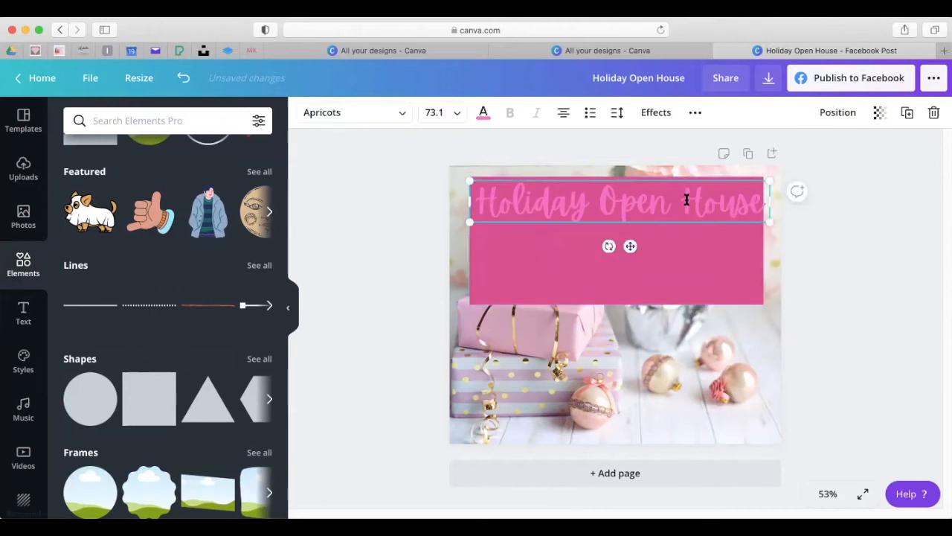
key(Return)
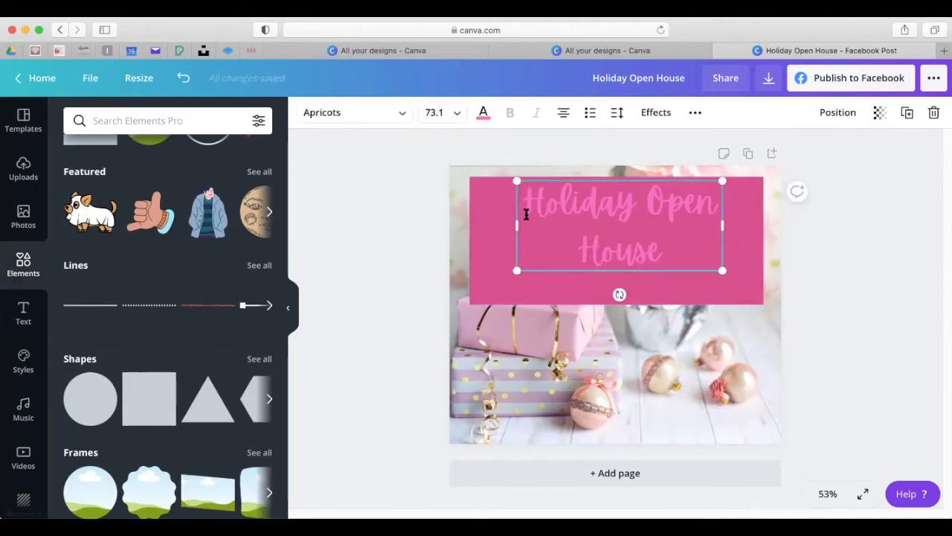
click(679, 244)
click(734, 343)
mouse_move(677, 224)
mouse_down()
mouse_move(685, 253)
mouse_move(682, 242)
mouse_up()
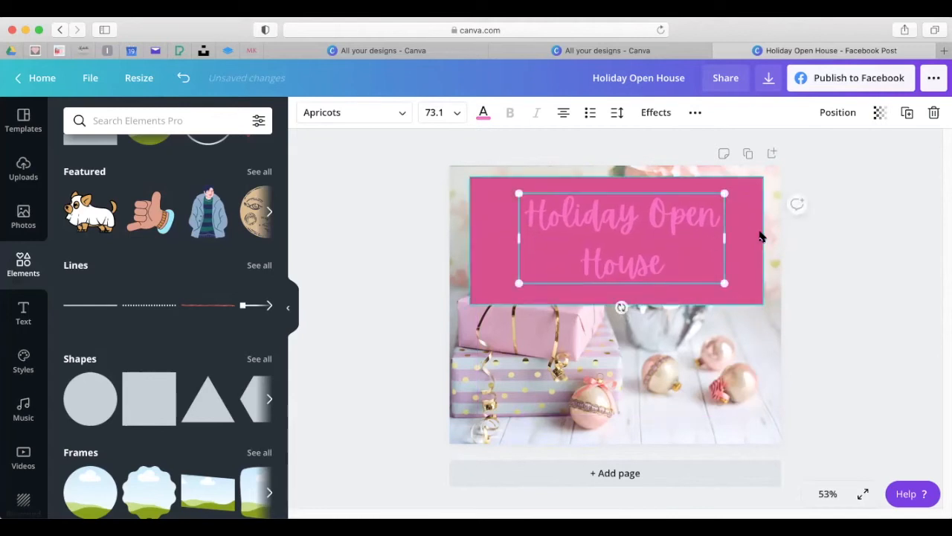
Recolor the rectangle behind the heading to the brand palette's pale pink and set its transparency to 79.
click(726, 213)
click(307, 112)
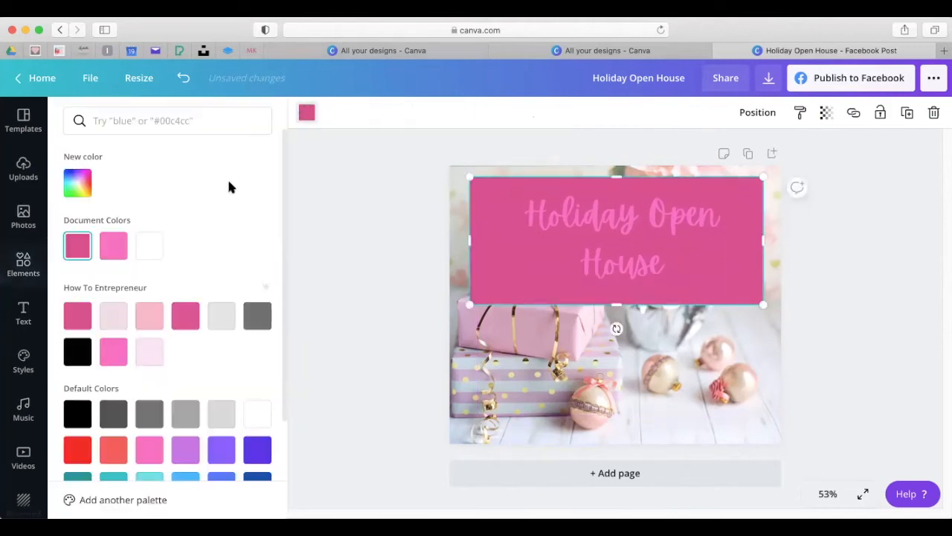
click(145, 349)
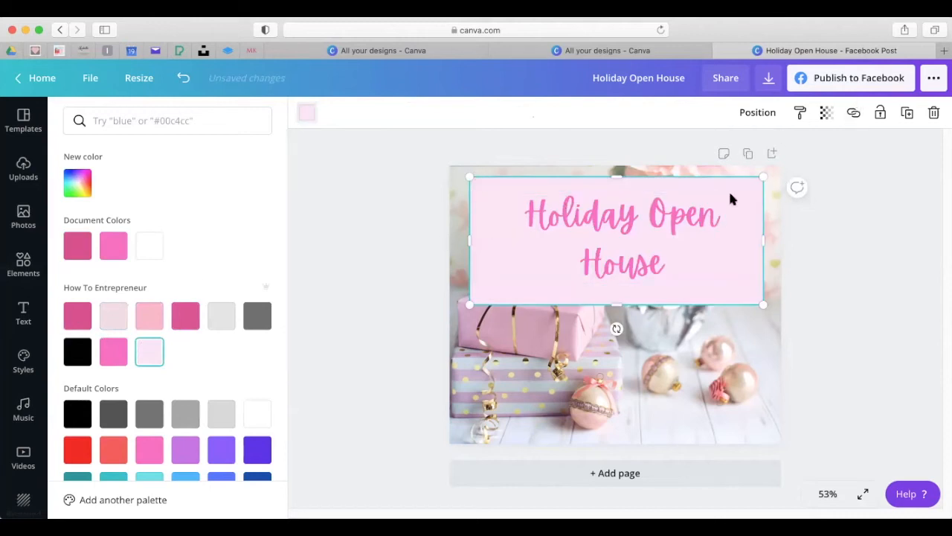
click(828, 112)
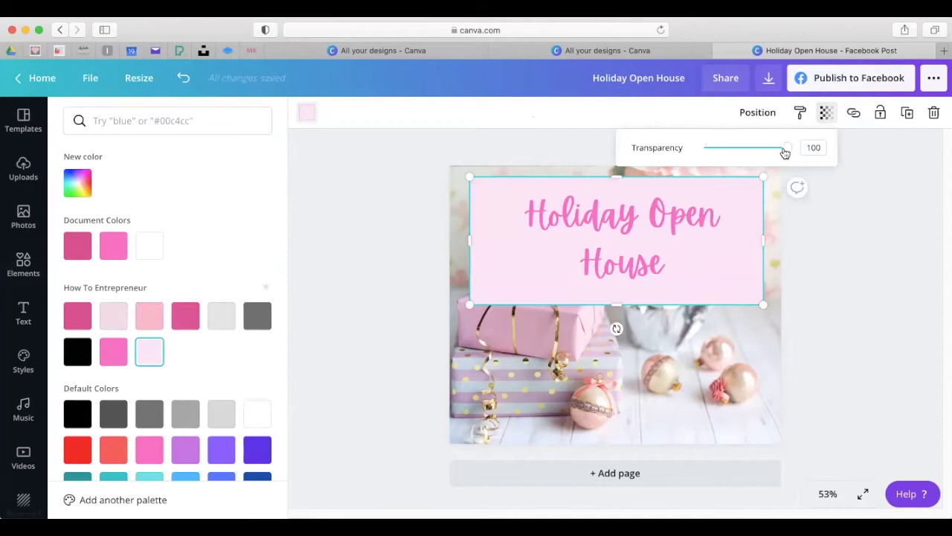
drag(785, 151, 771, 153)
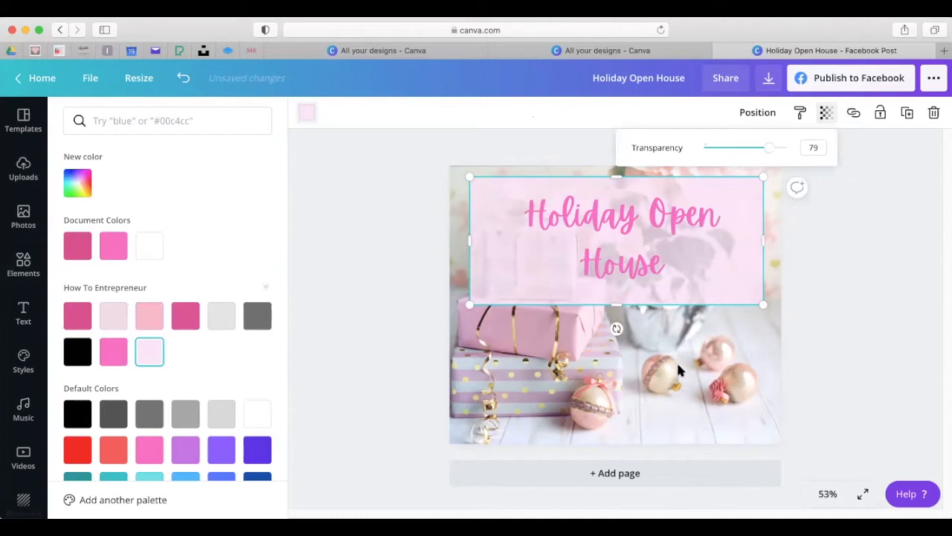
click(500, 269)
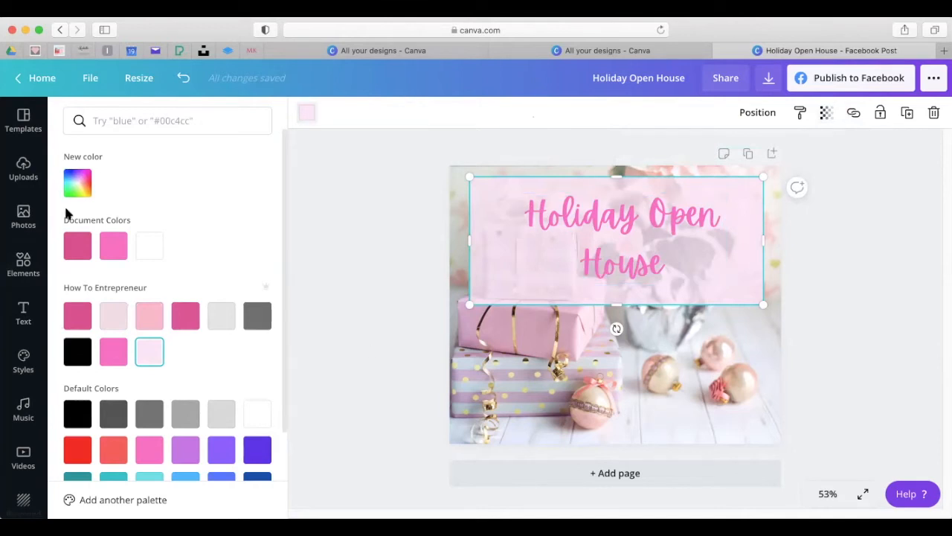
click(579, 367)
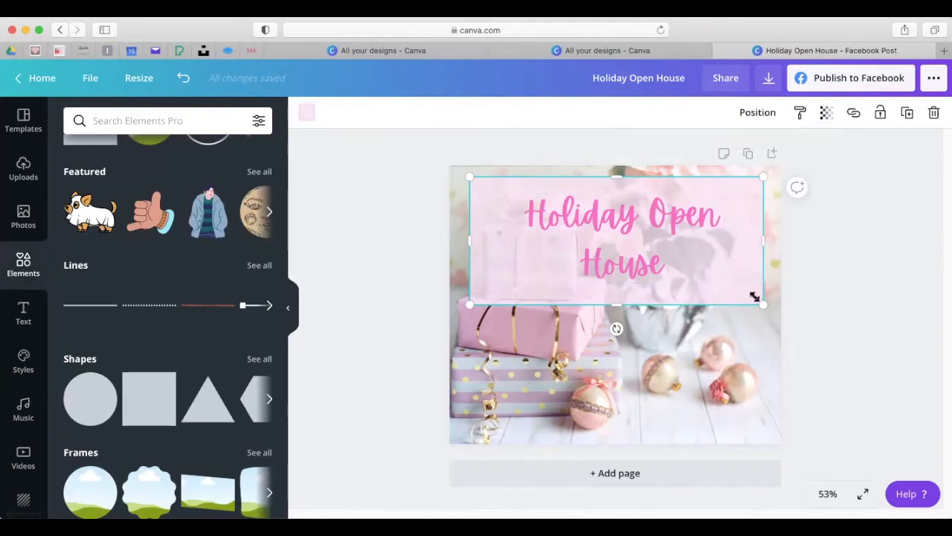
Undo the rectangle's transparency change and redo it.
click(184, 78)
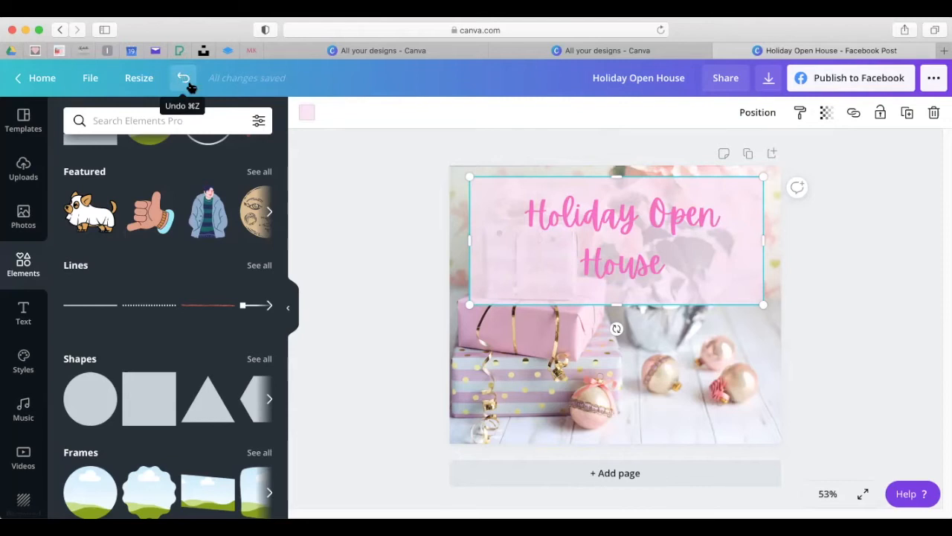
click(180, 78)
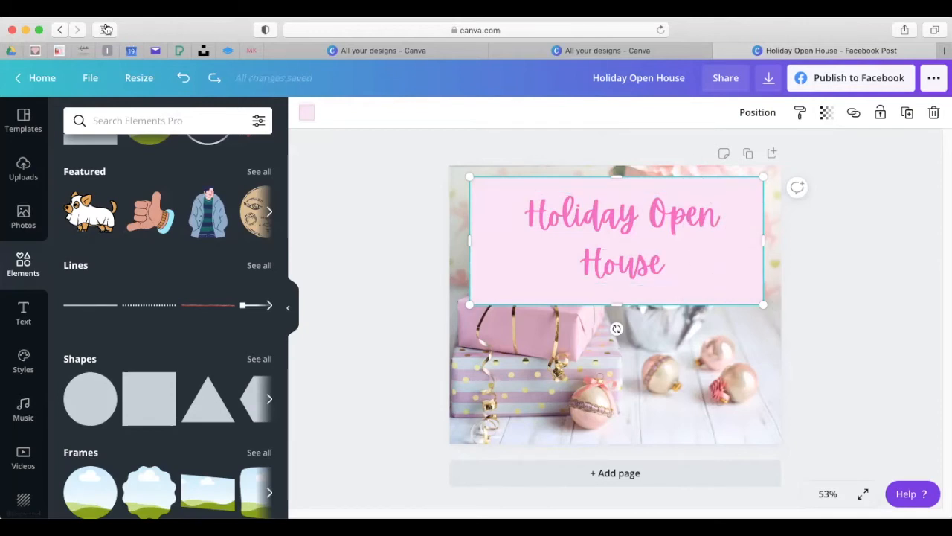
click(214, 78)
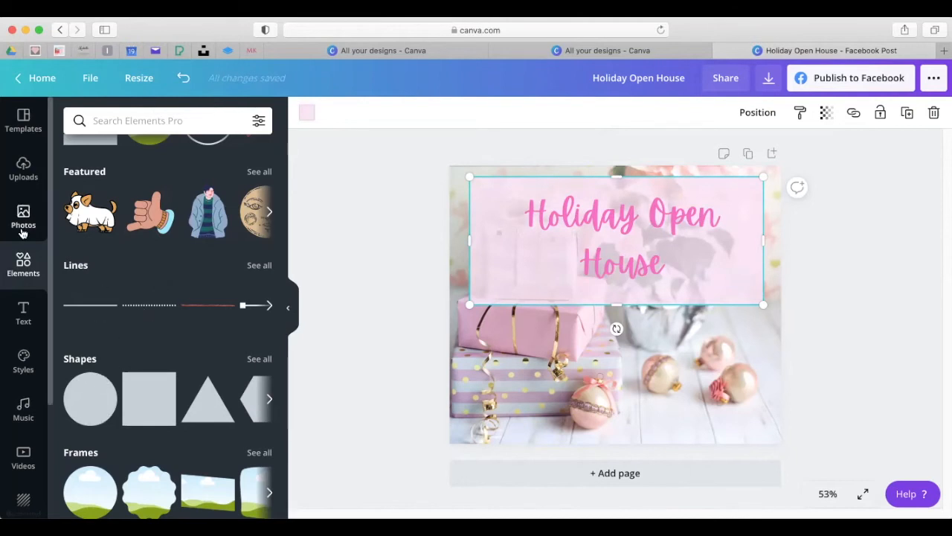
Add the uploaded background-free photo of the woman in the pink top with one raised hand to the design.
click(23, 168)
scroll(149, 334, down, 3)
scroll(148, 305, down, 10)
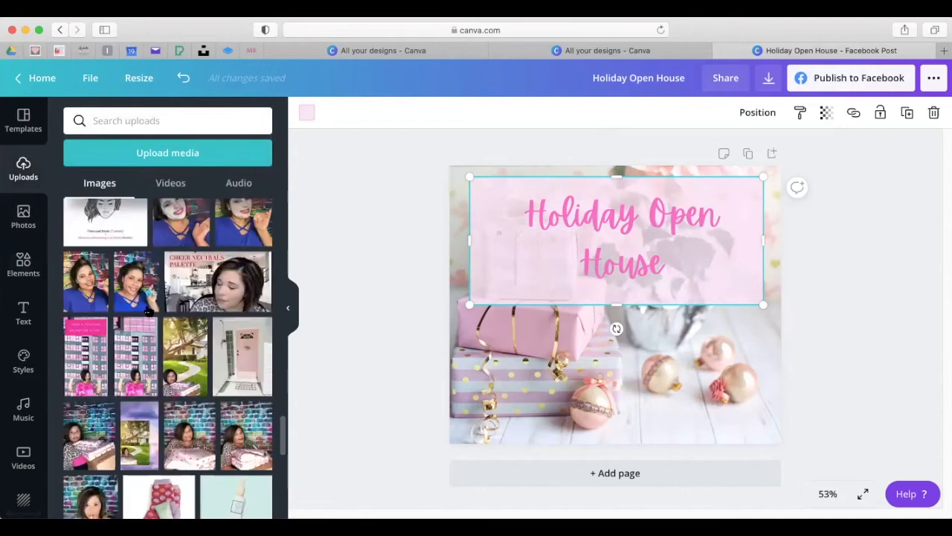
scroll(149, 311, down, 10)
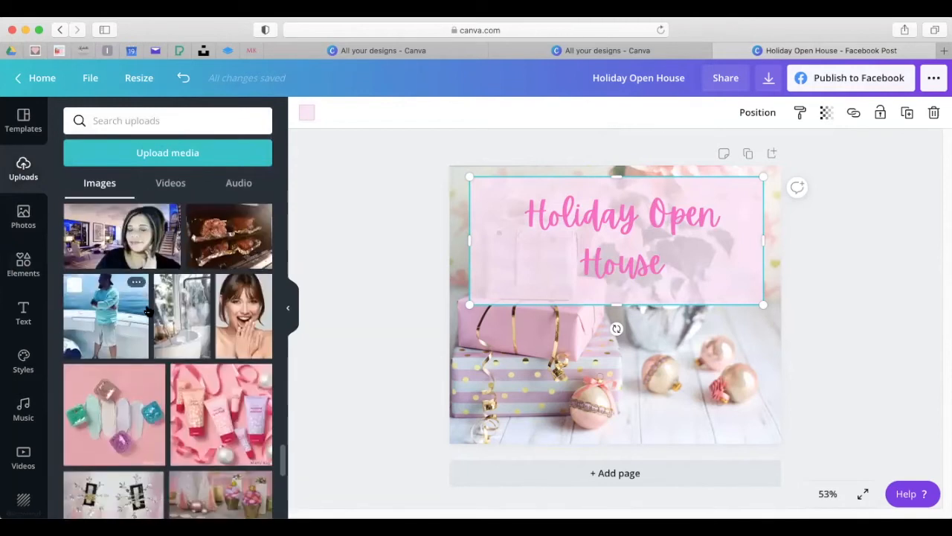
scroll(148, 311, down, 10)
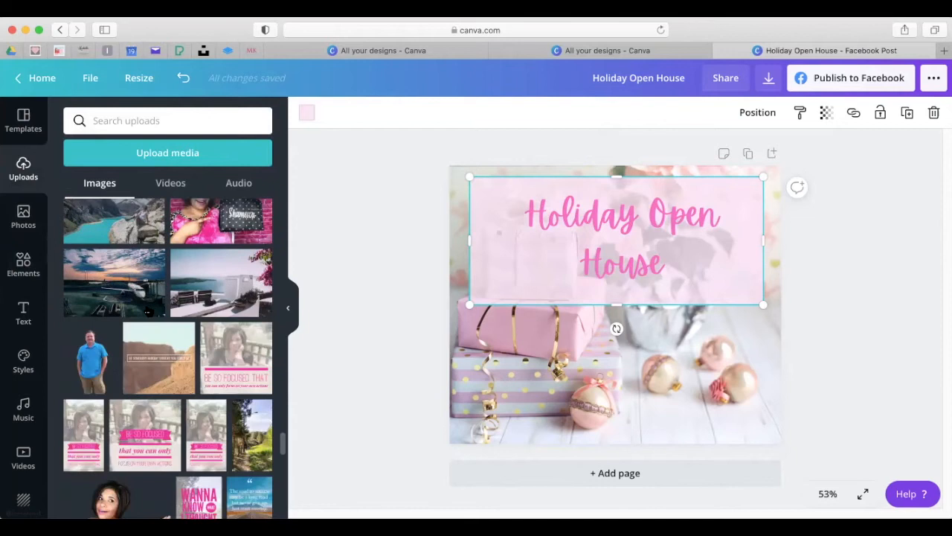
scroll(148, 311, down, 10)
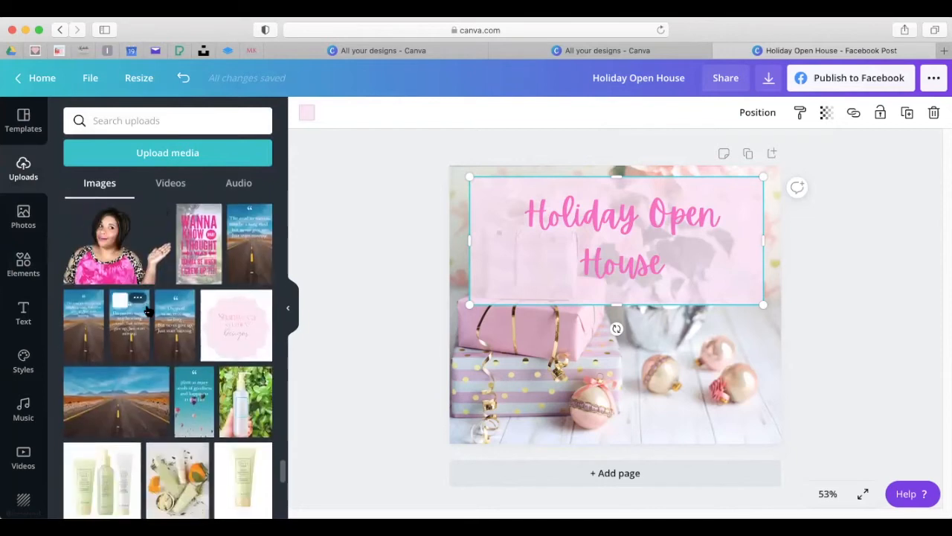
scroll(148, 311, down, 5)
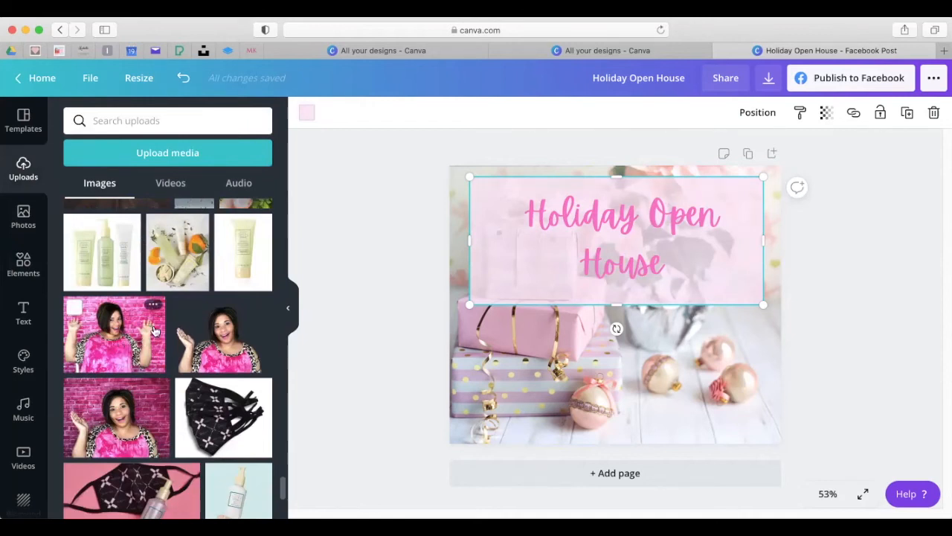
click(229, 349)
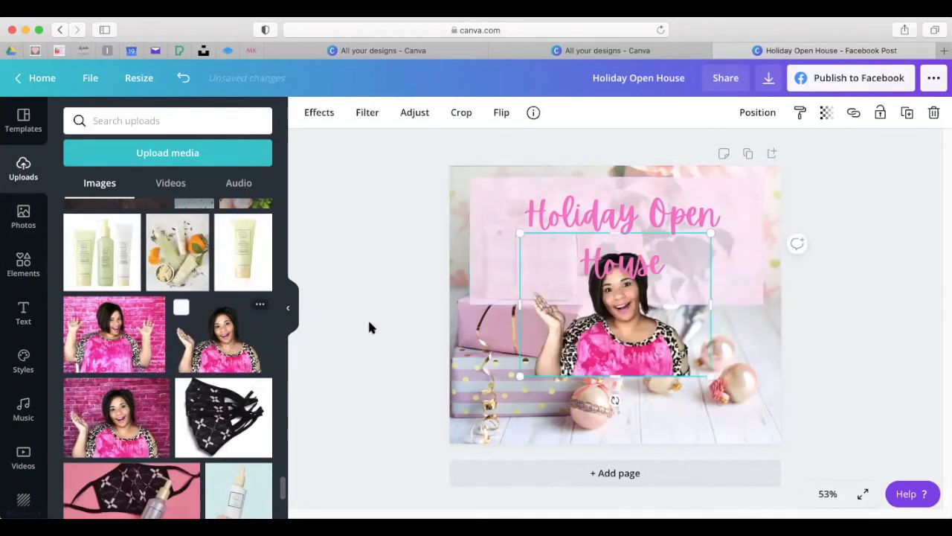
Move the one-hand cut-out photo to the lower-right corner of the design and delete it.
drag(660, 381, 744, 402)
click(721, 392)
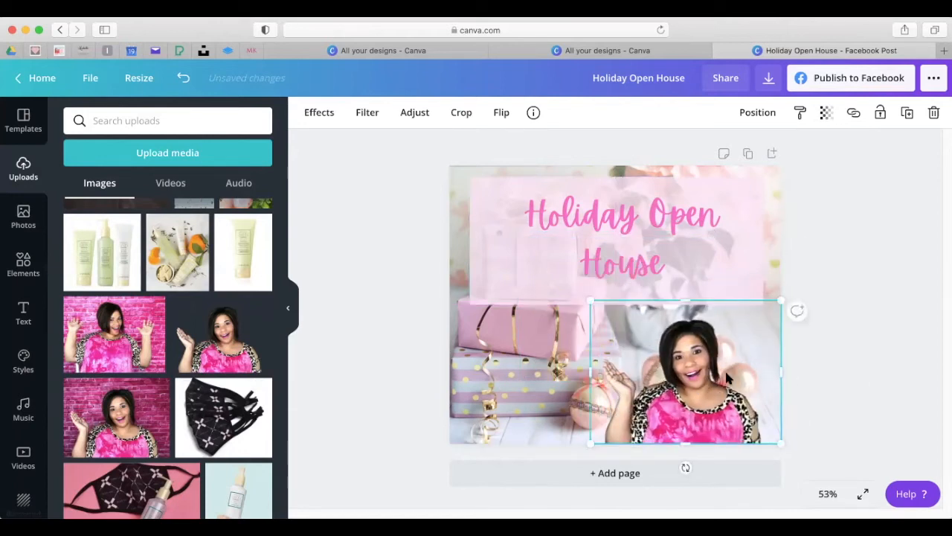
key(Delete)
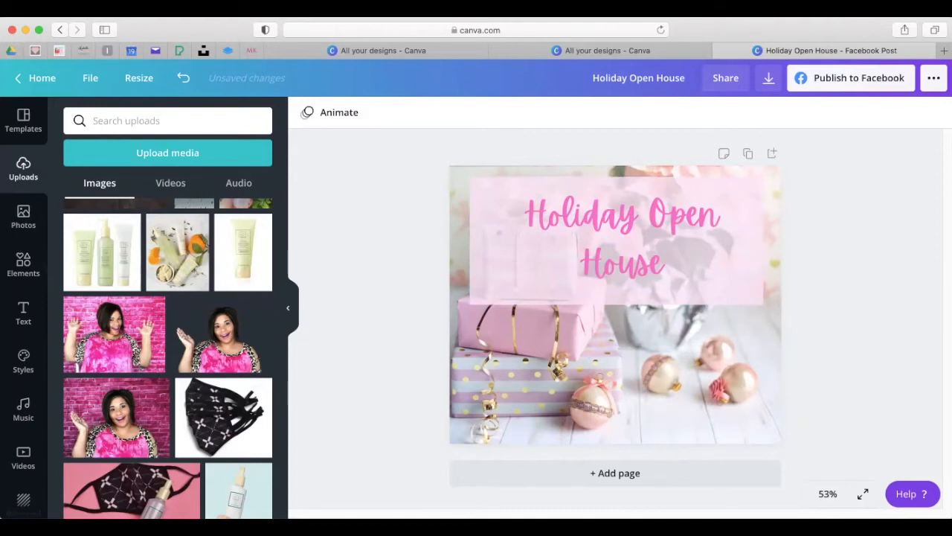
Add the uploaded pink brick wall photo of the woman raising both hands over the ornaments and remove its background.
click(93, 324)
drag(666, 322, 719, 375)
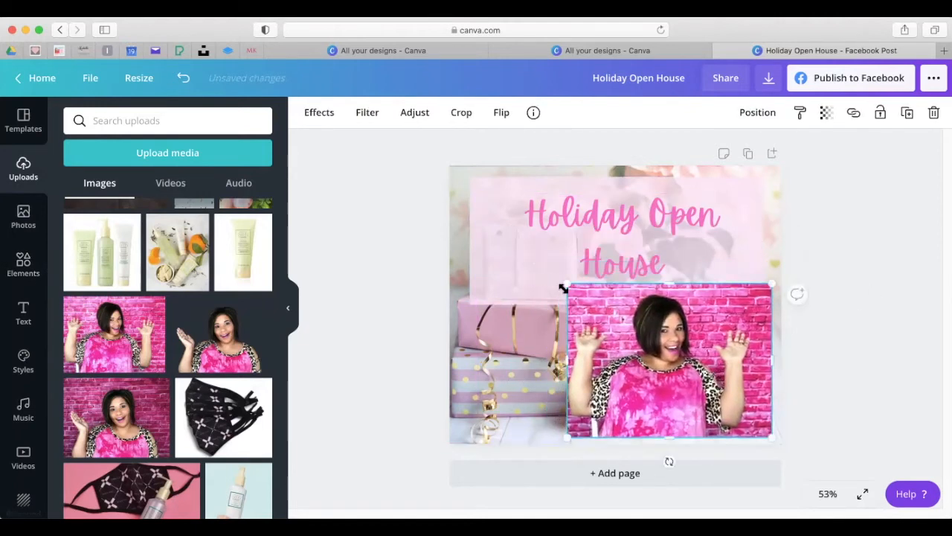
click(318, 113)
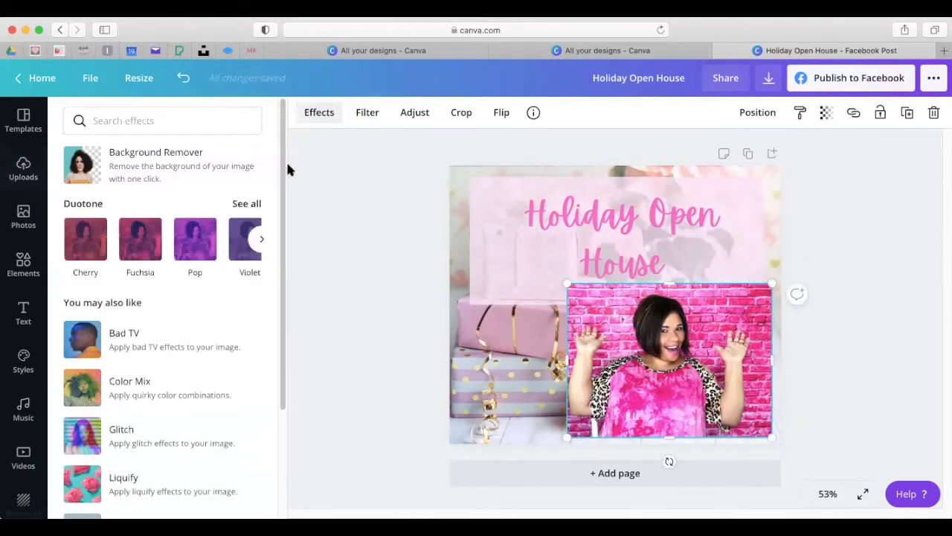
click(152, 171)
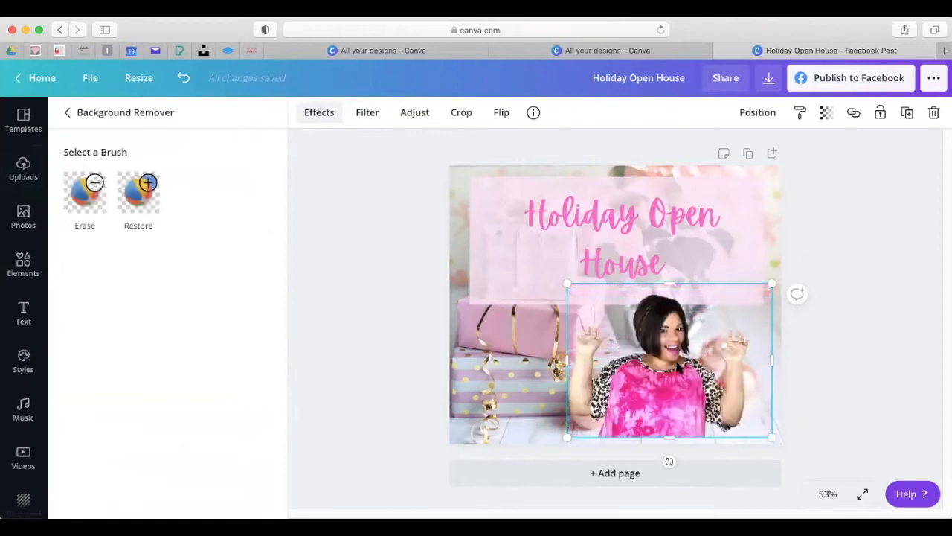
Shrink the cut-out photo and align it with the lower-right corner of the design, below the heading rectangle.
drag(669, 384, 700, 384)
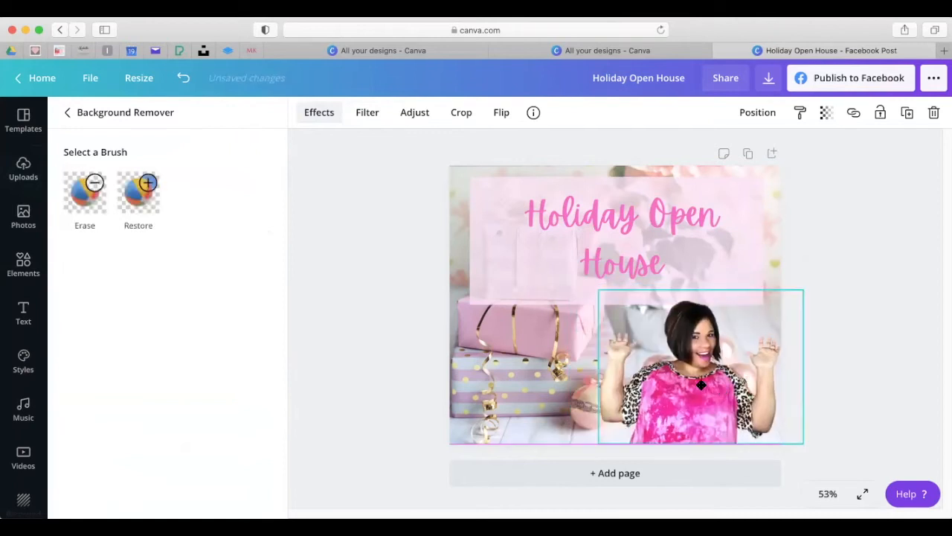
drag(790, 370, 786, 371)
drag(700, 375, 678, 373)
drag(761, 365, 778, 368)
drag(676, 388, 681, 385)
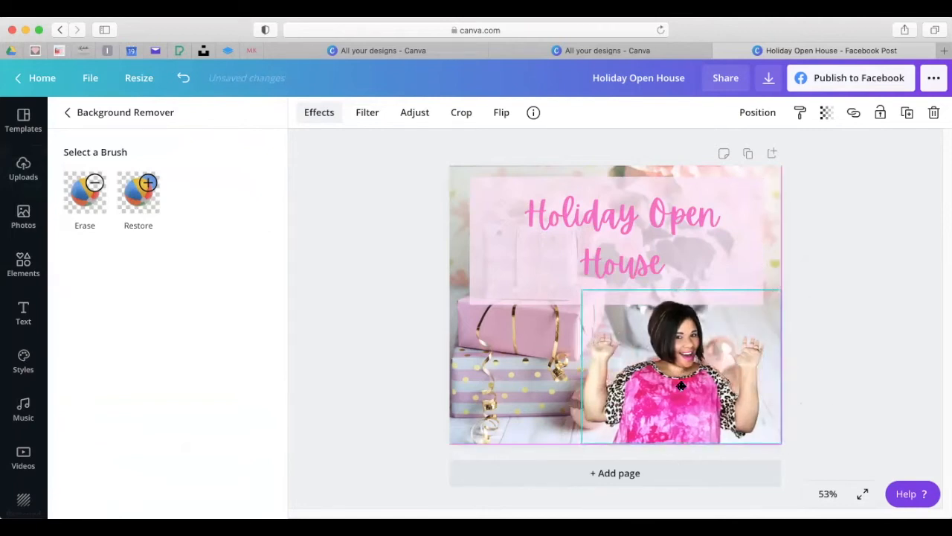
drag(787, 291, 759, 323)
drag(655, 378, 691, 381)
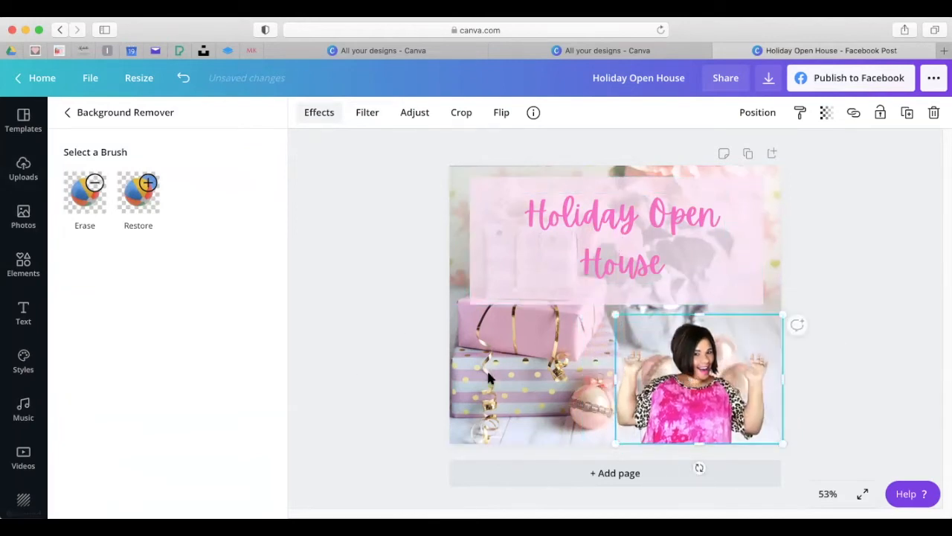
Search the design elements for "Santa Hat".
click(563, 364)
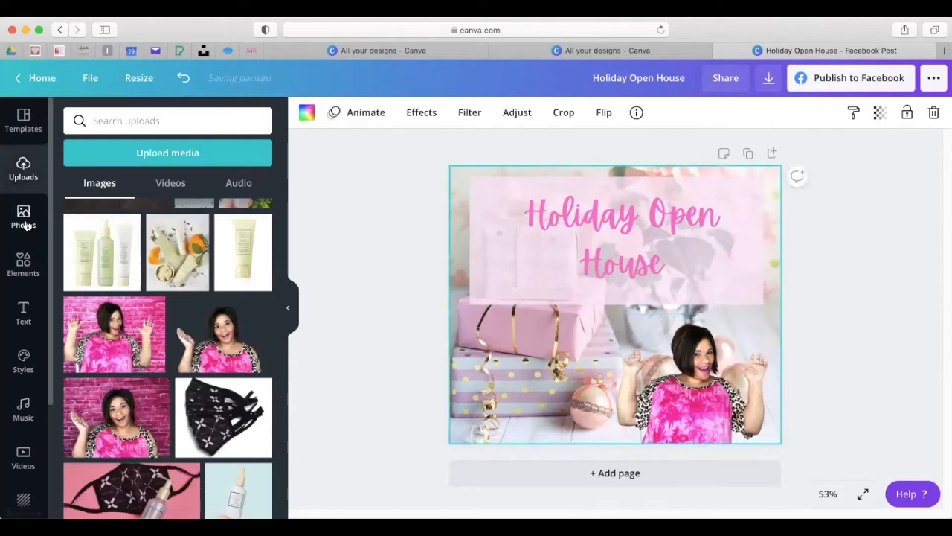
click(23, 265)
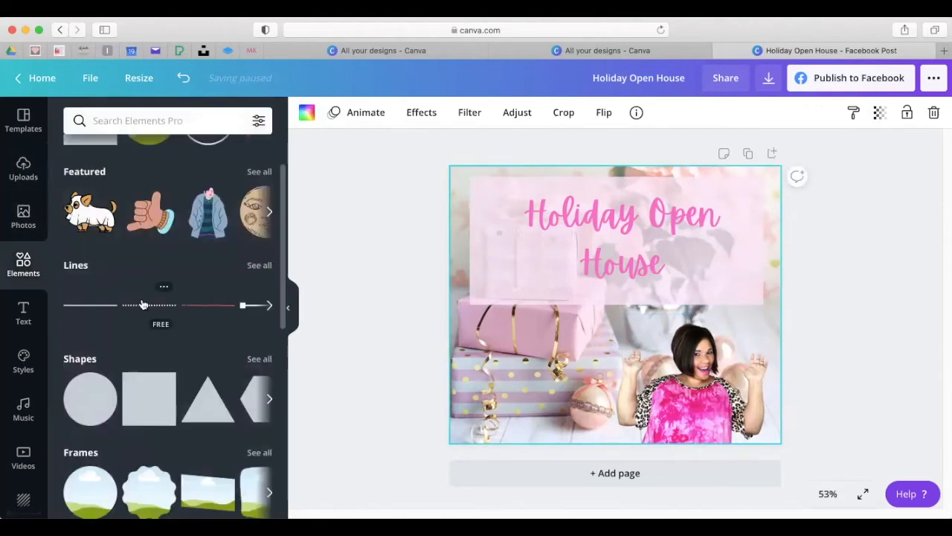
scroll(204, 201, up, 2)
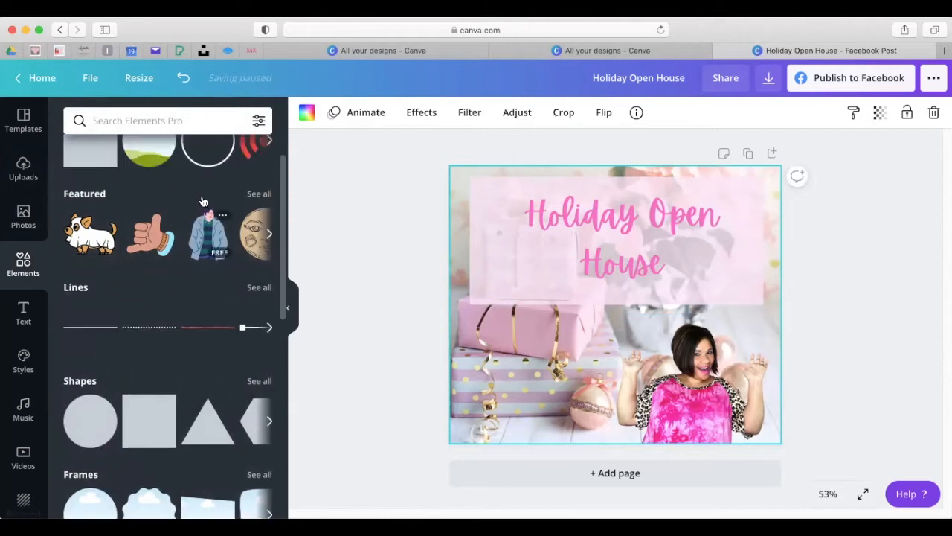
click(133, 125)
text(Santa Hat)
key(Return)
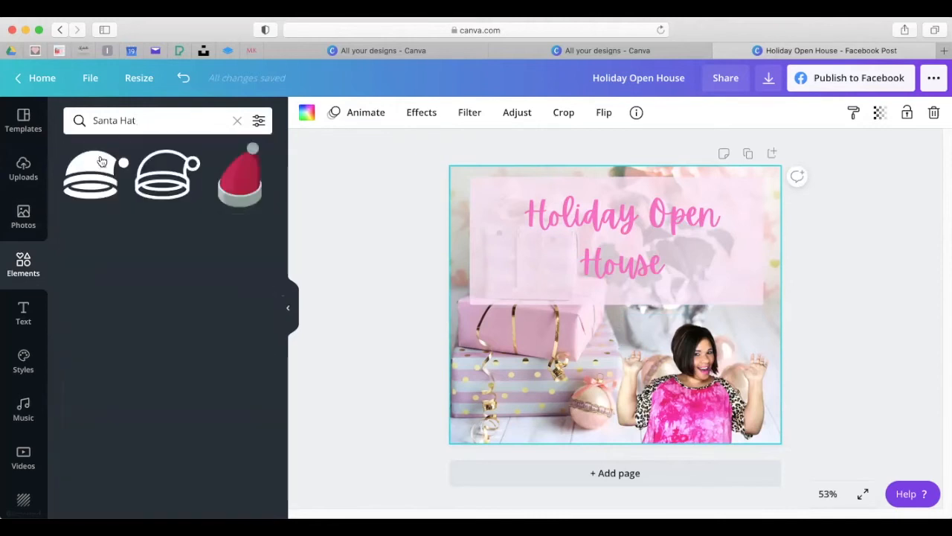
Add the red Santa hat with fluffy white trim and pom-pom, placing it over the woman's head.
scroll(181, 222, down, 3)
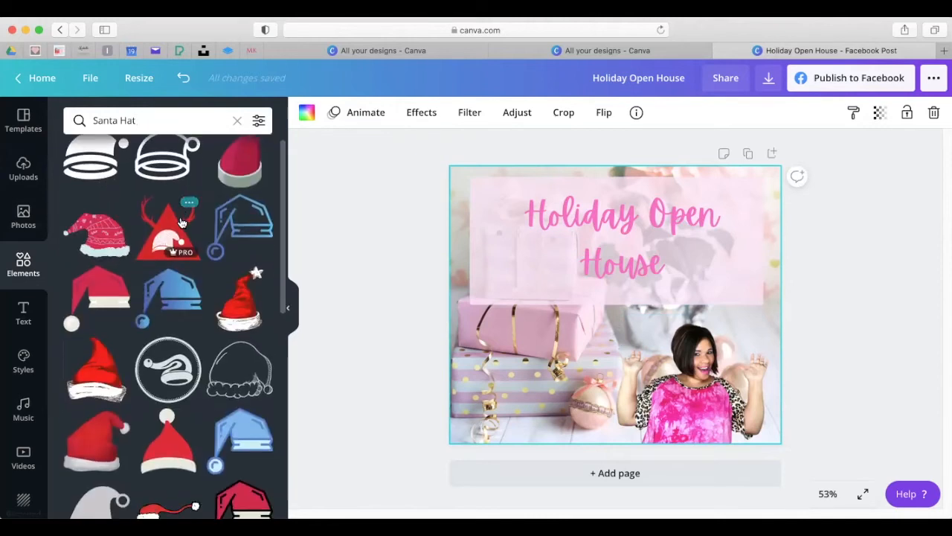
scroll(180, 222, down, 2)
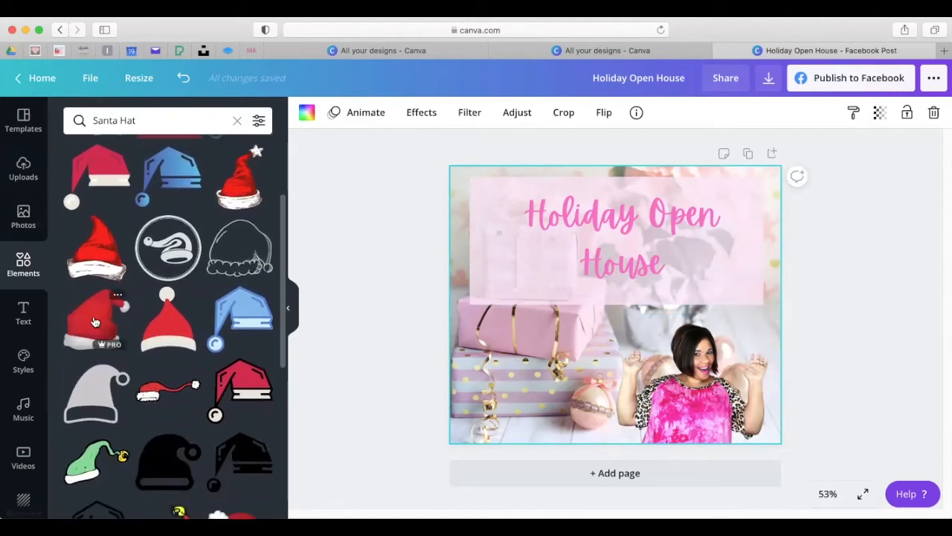
scroll(94, 321, down, 2)
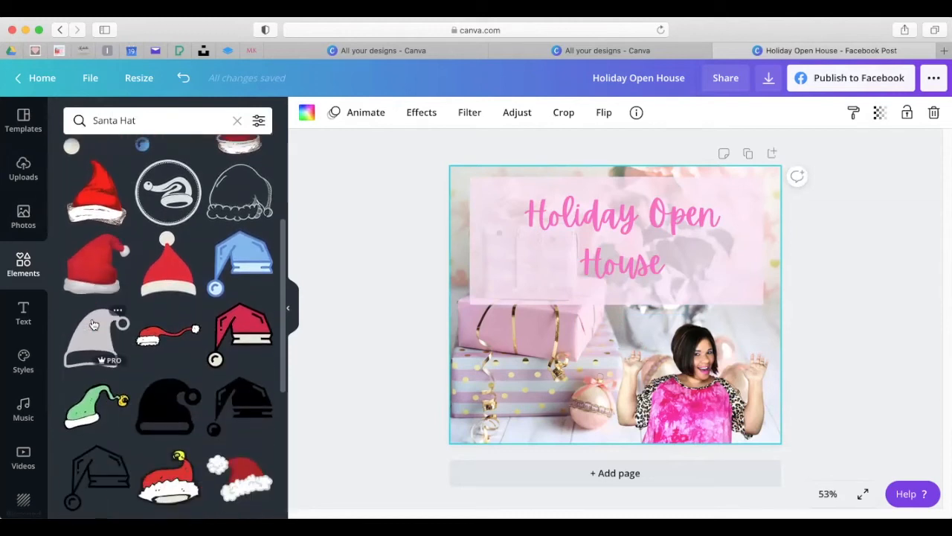
scroll(93, 323, down, 2)
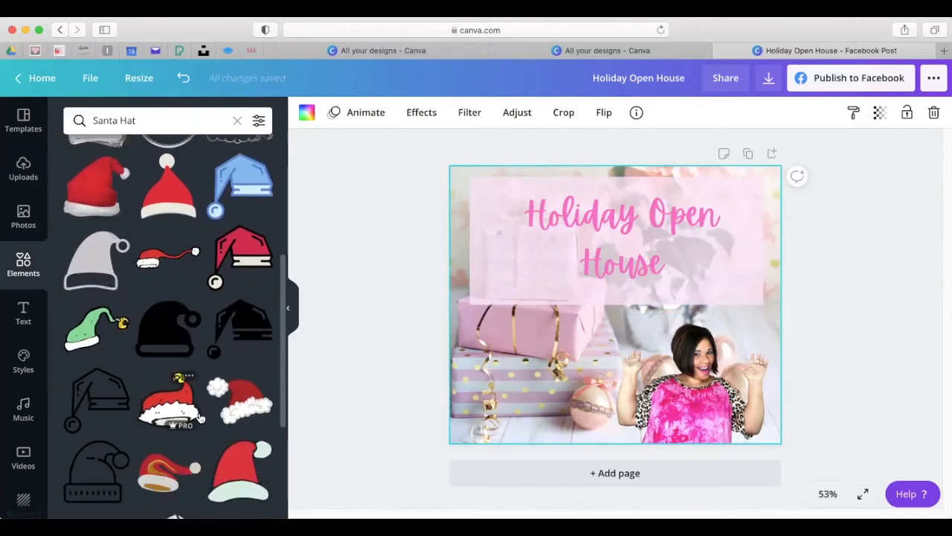
click(256, 408)
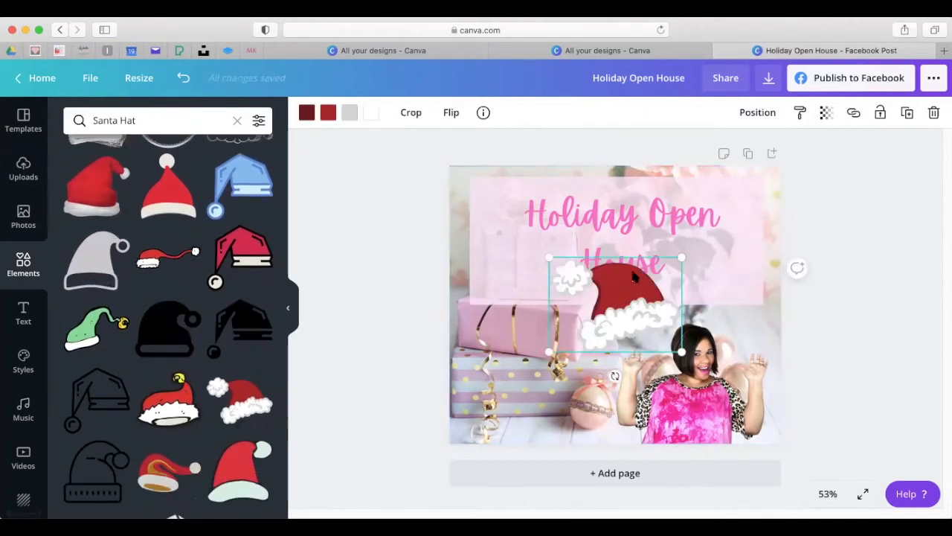
drag(635, 304, 691, 308)
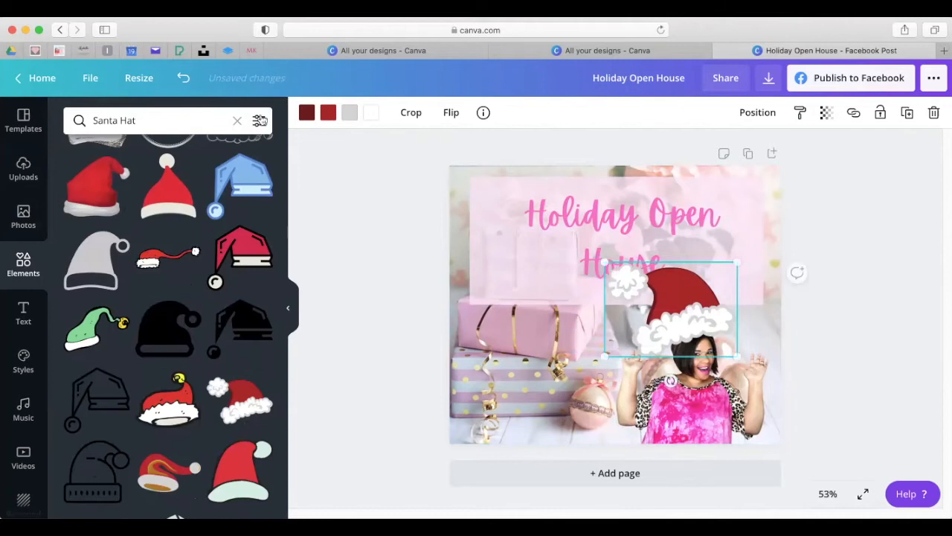
View the element search filters, dismiss them, and shrink the Santa hat to fit the woman's head.
click(259, 121)
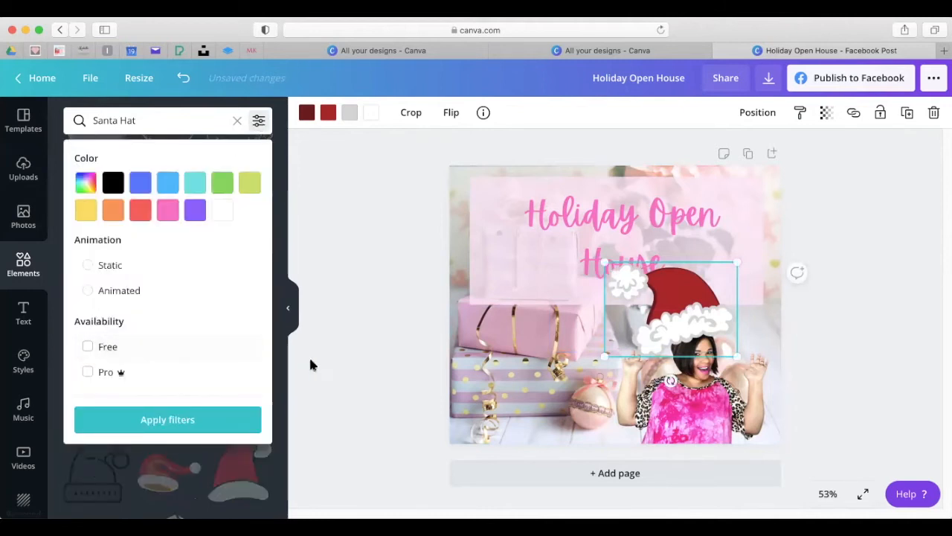
click(698, 279)
drag(730, 262, 677, 306)
drag(640, 331, 682, 325)
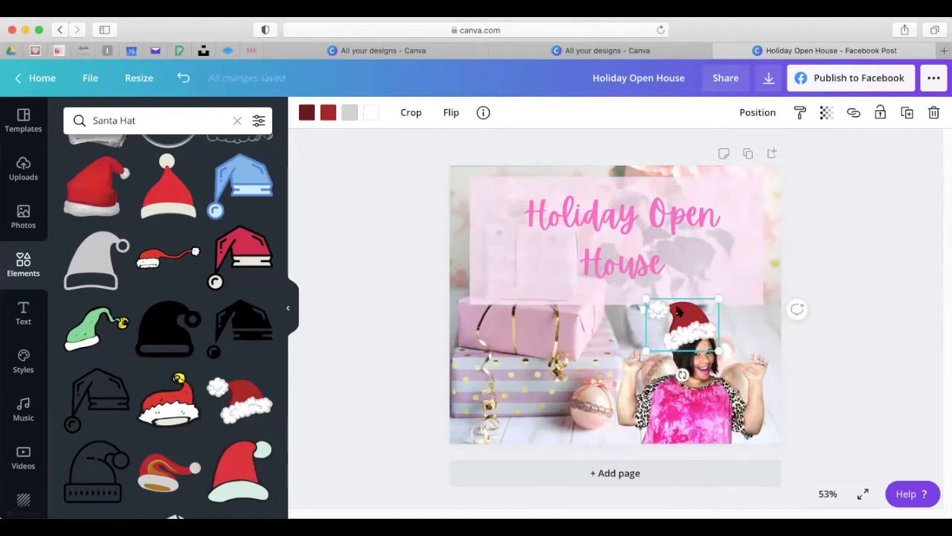
drag(718, 300, 694, 335)
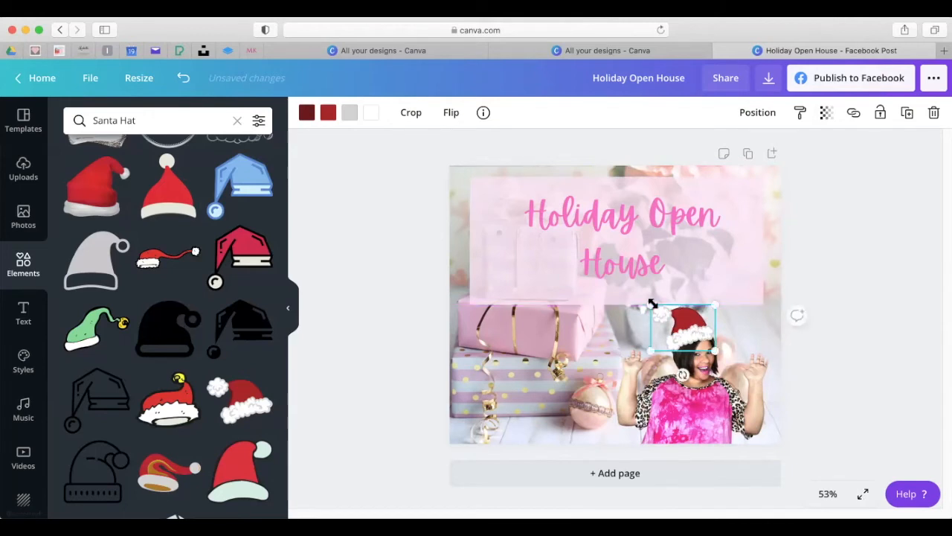
drag(645, 304, 642, 299)
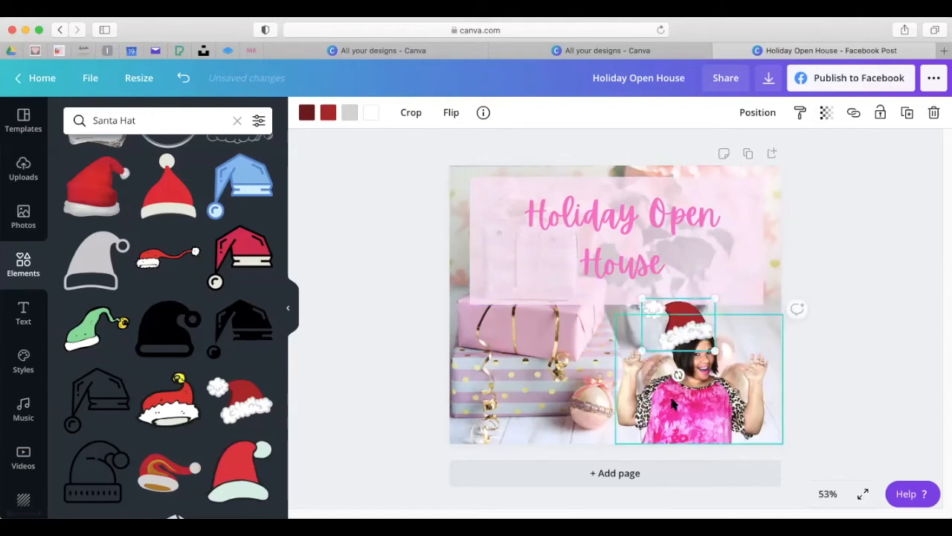
Recolor the Santa hat's main red to the heading's bright pink.
click(696, 404)
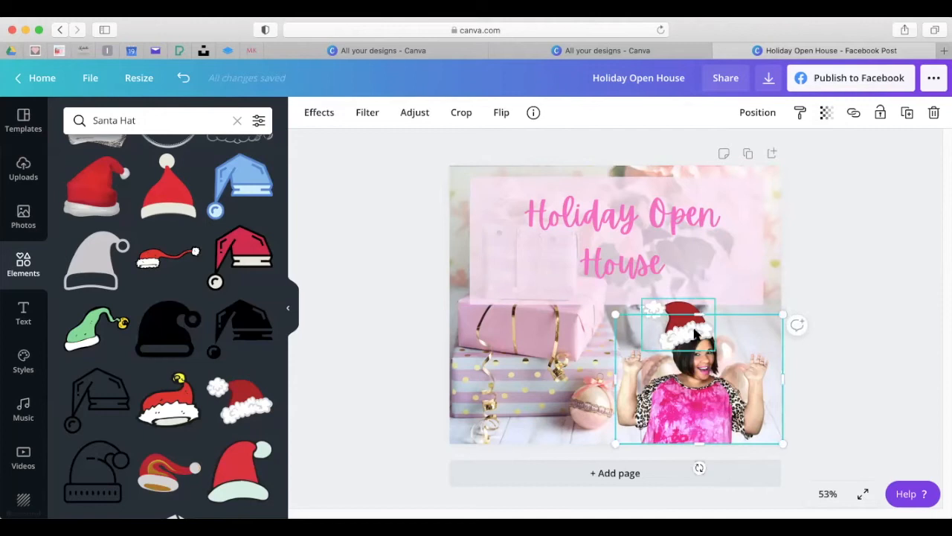
click(711, 293)
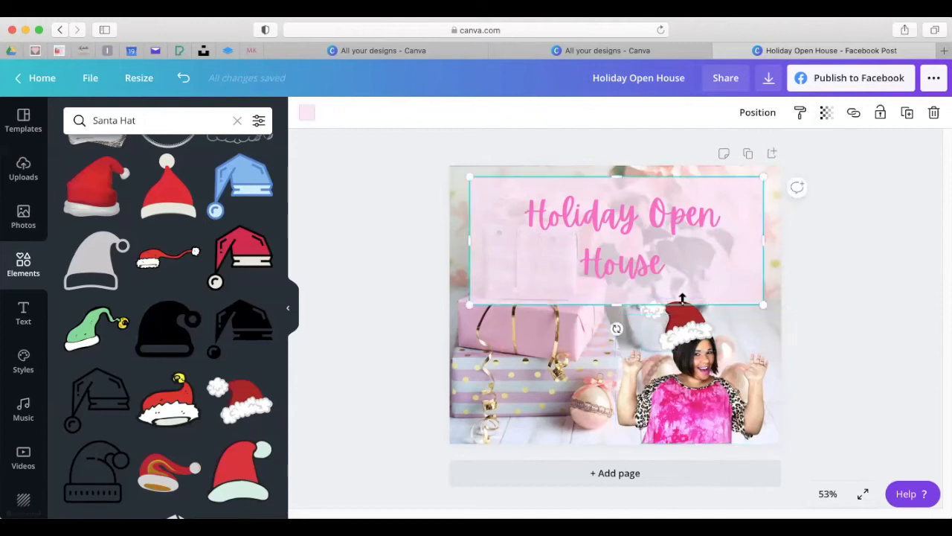
click(691, 323)
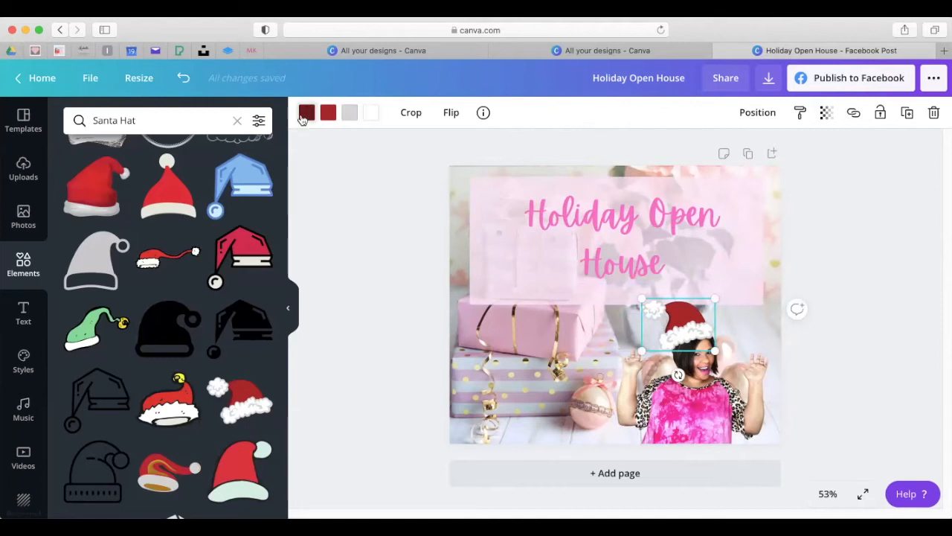
click(306, 113)
click(327, 113)
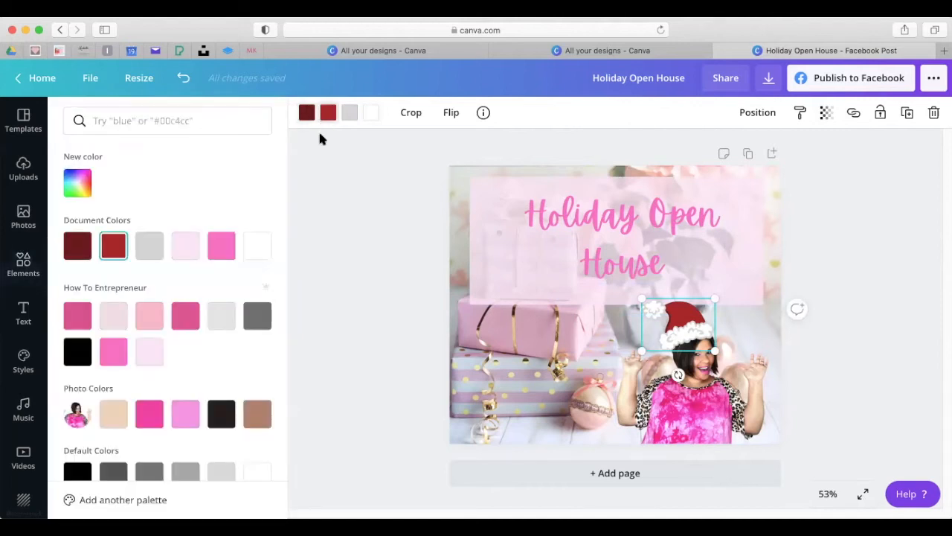
click(150, 353)
click(181, 322)
click(229, 250)
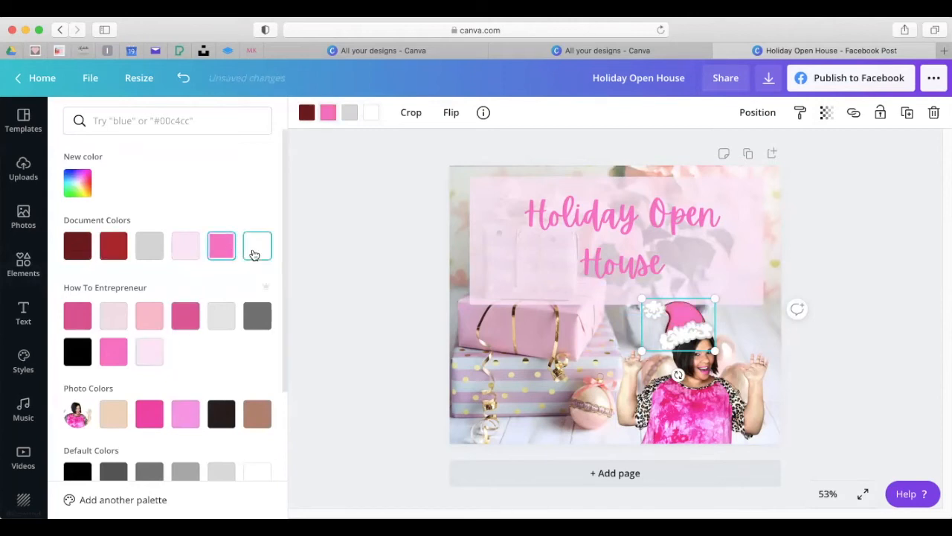
Change the hat's dark red to white and its light gray to the brand palette's pale pink.
click(307, 112)
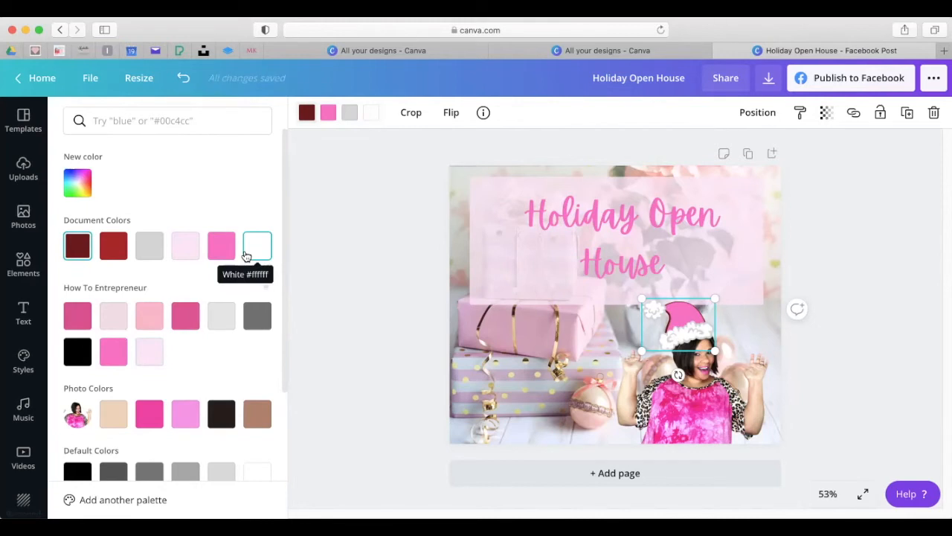
click(153, 350)
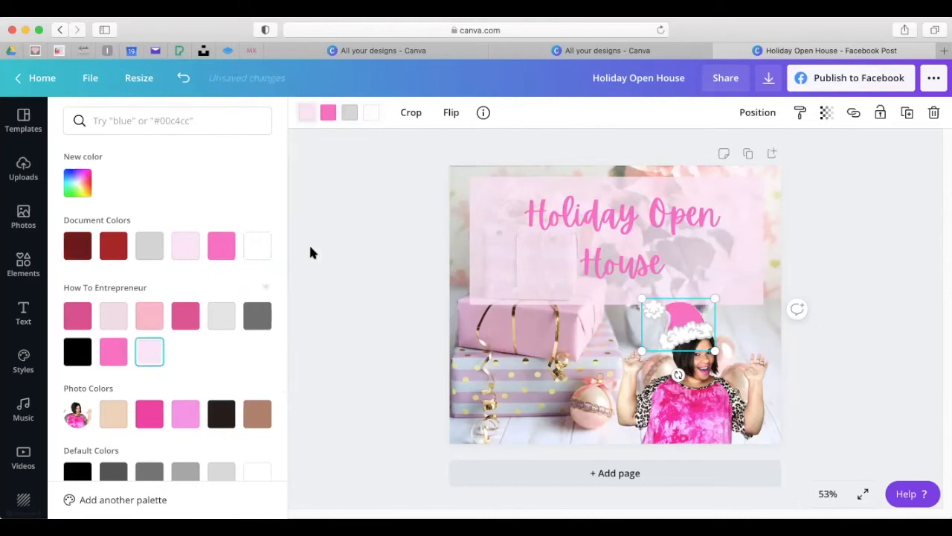
click(248, 251)
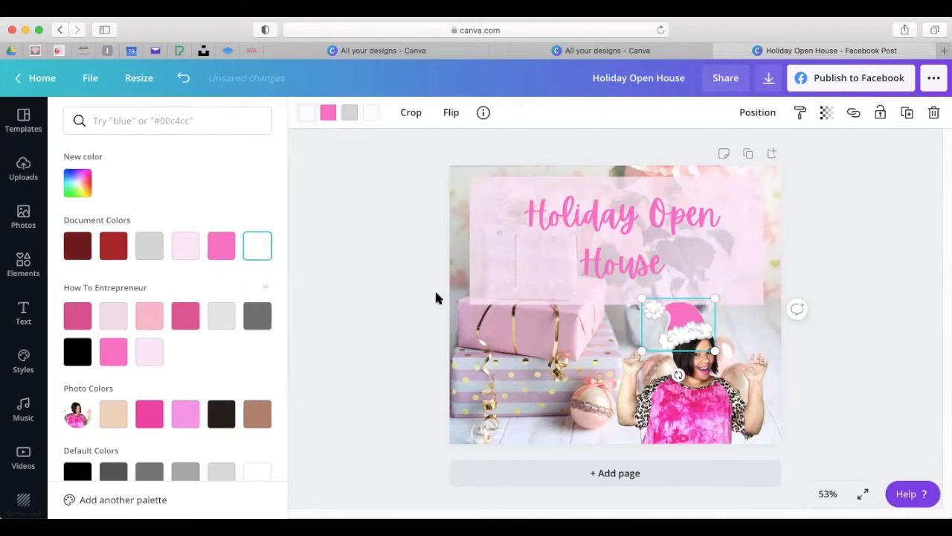
click(349, 114)
click(155, 356)
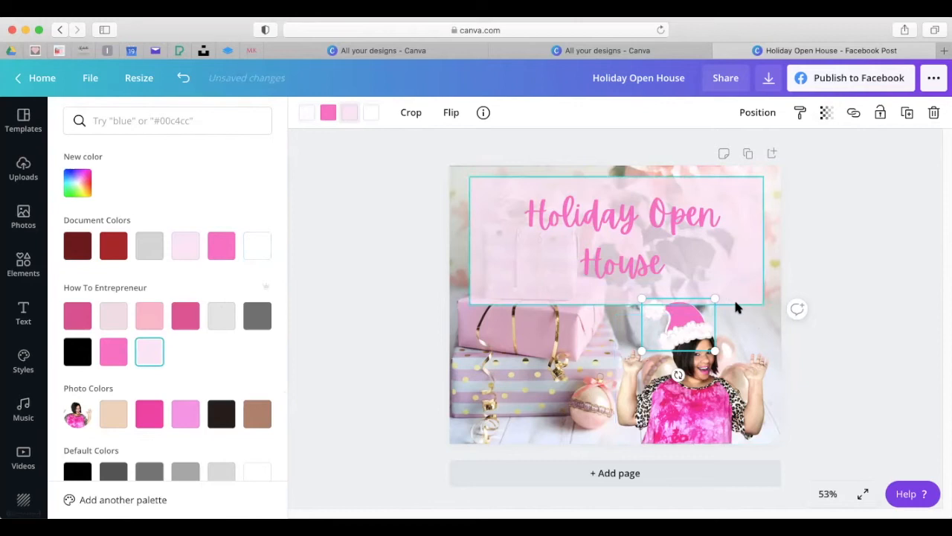
Fit the recolored hat more closely onto the woman's head and deselect it.
mouse_move(690, 322)
mouse_down()
mouse_move(715, 309)
mouse_move(697, 326)
mouse_up()
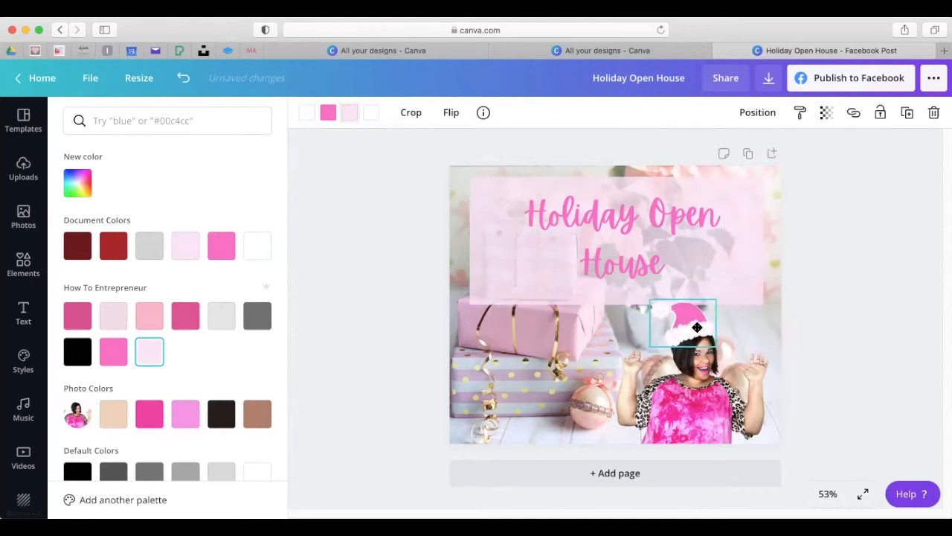
click(739, 323)
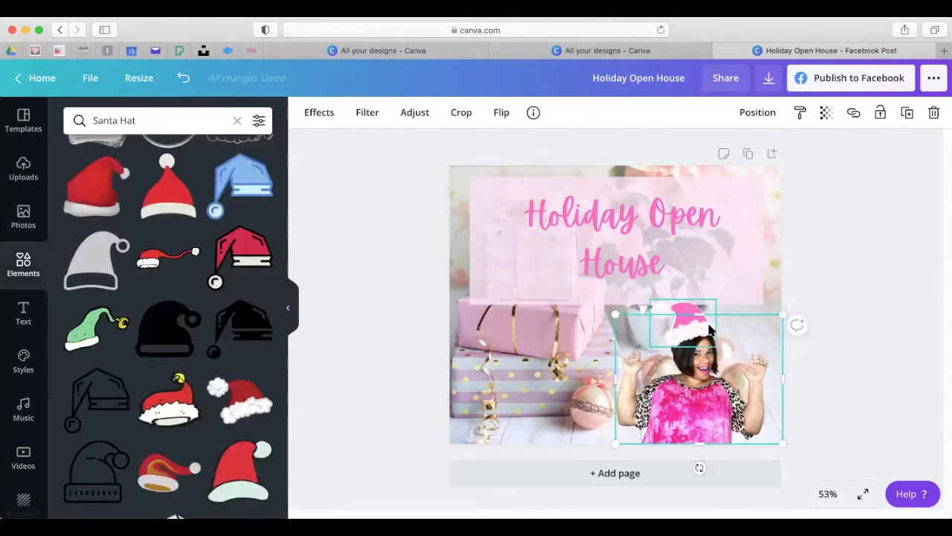
click(420, 408)
Narrow the pale pink rectangle behind the heading by moving its left edge slightly inward.
click(499, 280)
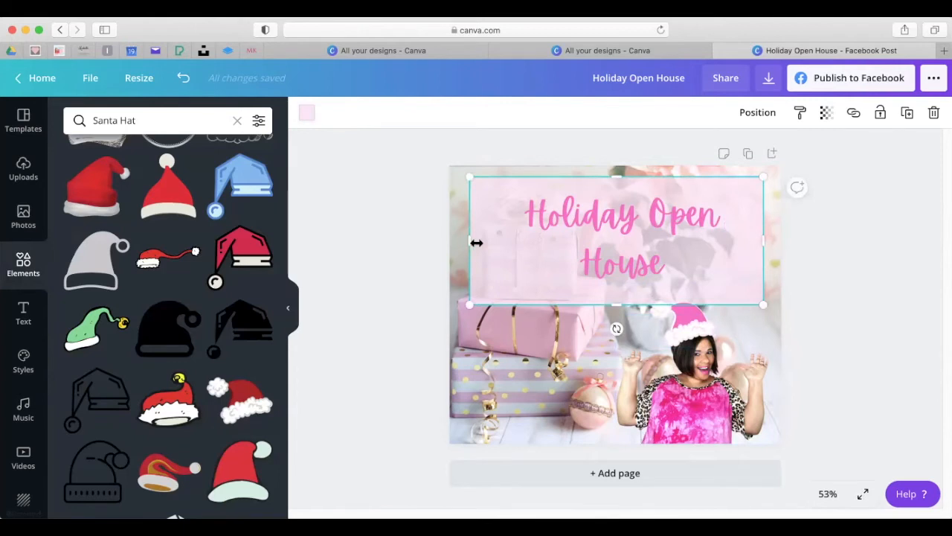
drag(476, 243, 492, 248)
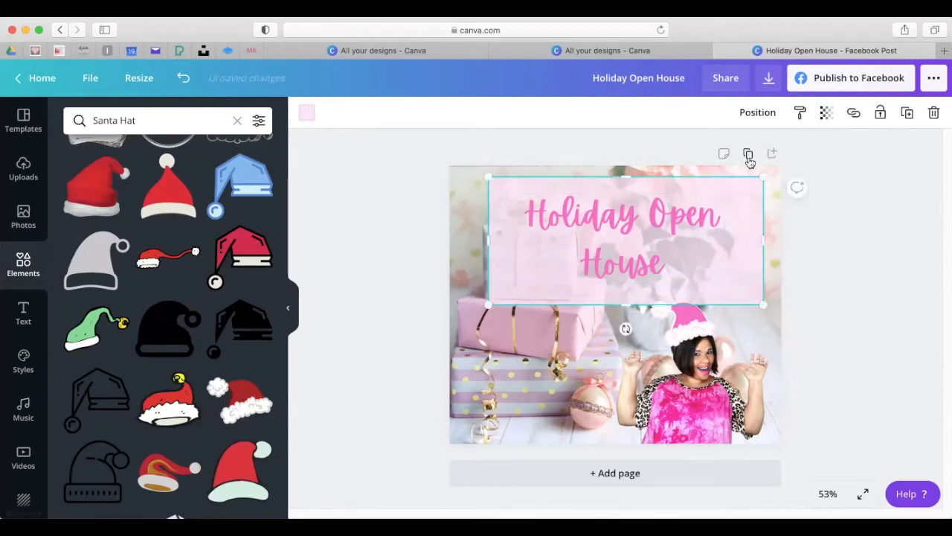
Set the transparency of the pale pink rectangle behind the heading to 69 and deselect it.
click(826, 116)
drag(766, 147, 762, 149)
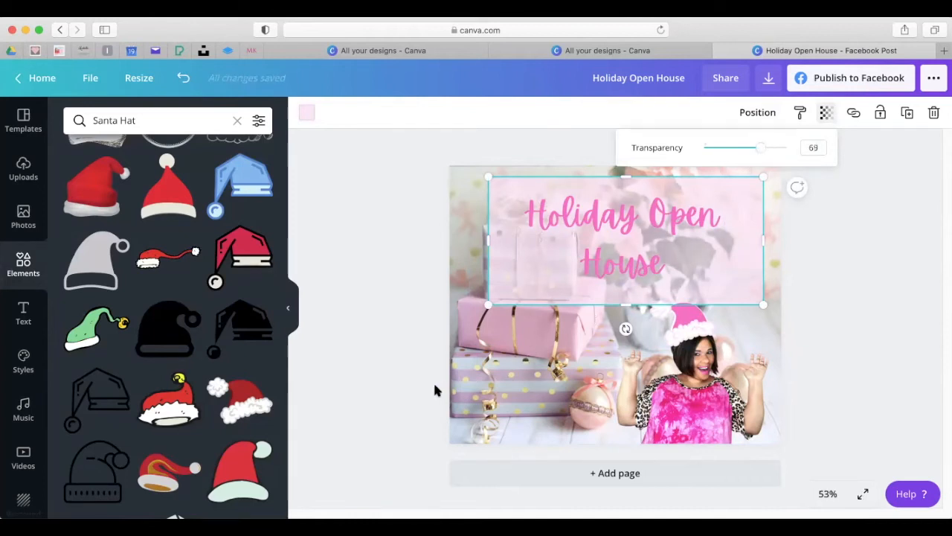
click(523, 391)
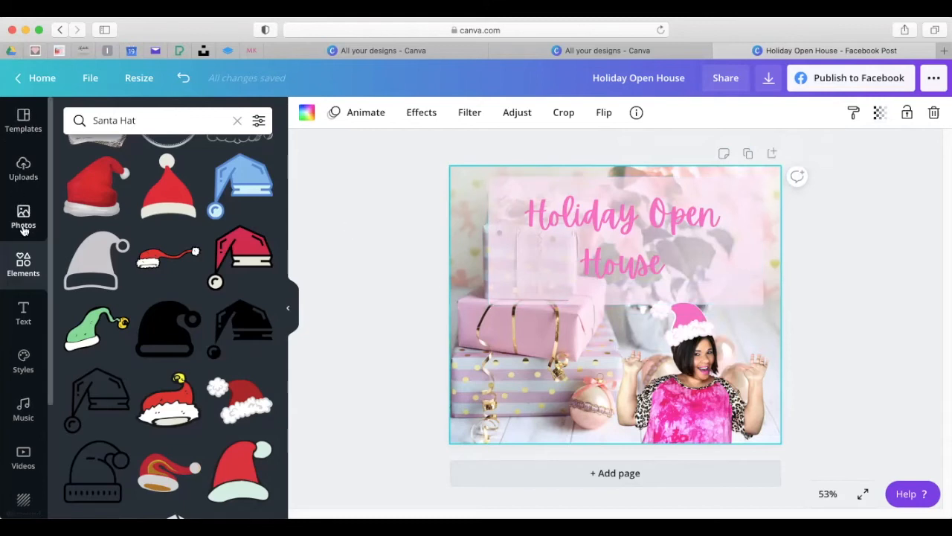
Add a subheading over the gift boxes beneath the heading rectangle and open its placeholder text for editing.
click(24, 315)
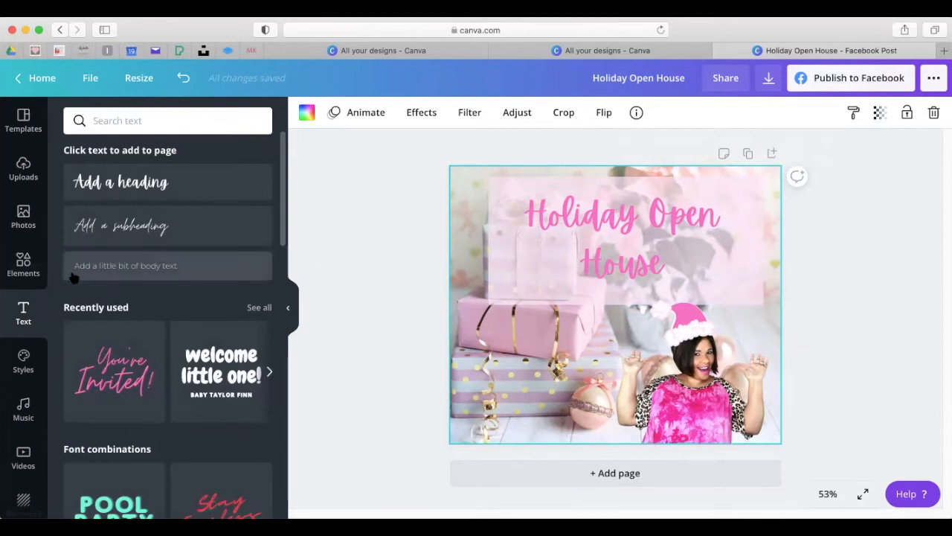
click(147, 236)
mouse_move(625, 331)
mouse_down()
mouse_move(495, 339)
mouse_move(565, 328)
mouse_move(616, 342)
mouse_up()
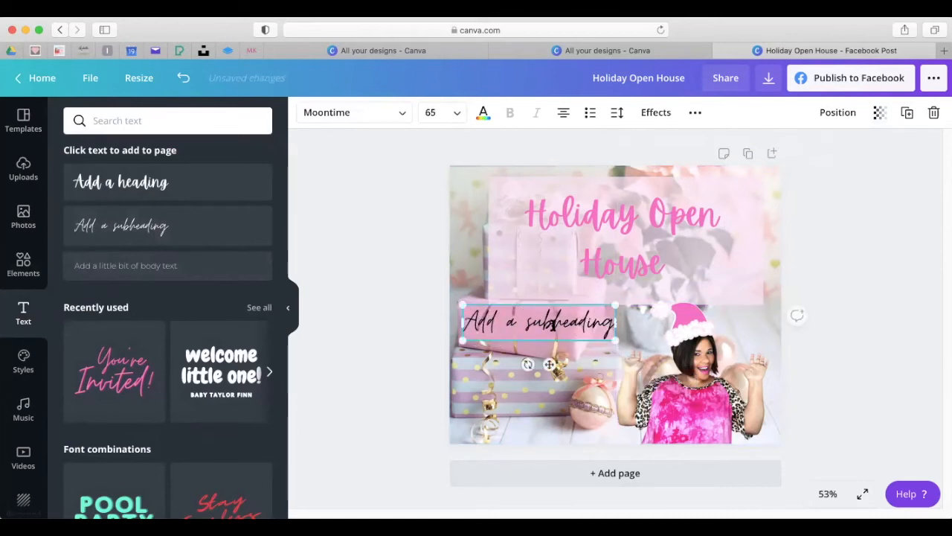
double_click(552, 326)
text(De)
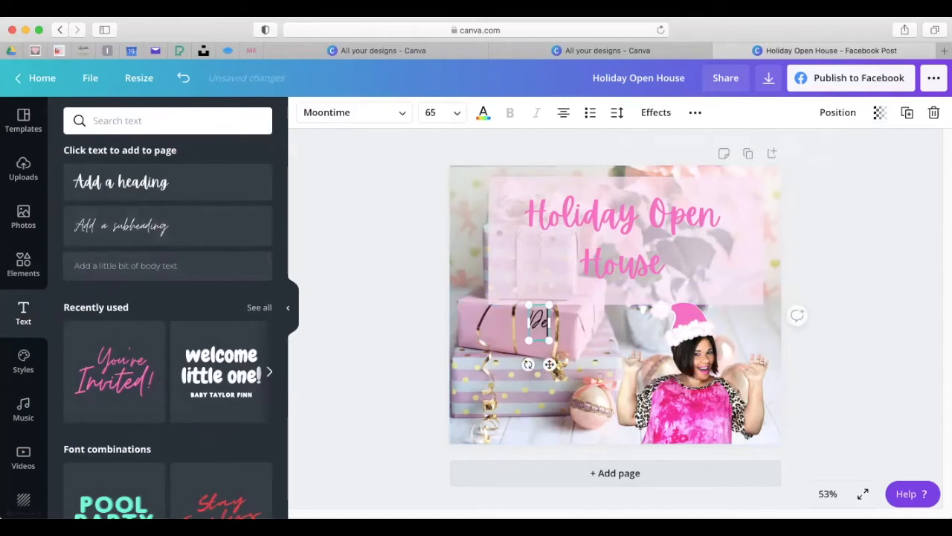
key(BackSpace)
key(BackSpace)
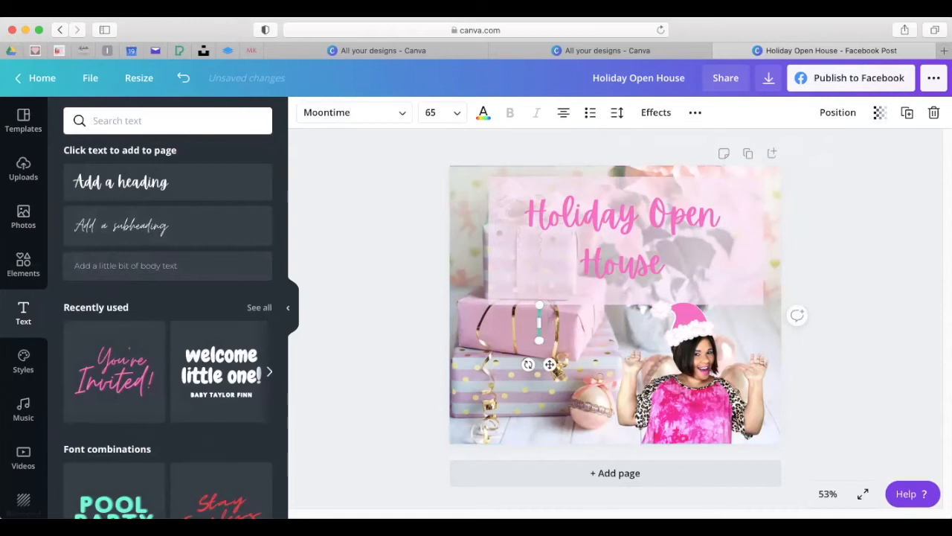
text(Wh)
key(BackSpace)
key(BackSpace)
text(Led)
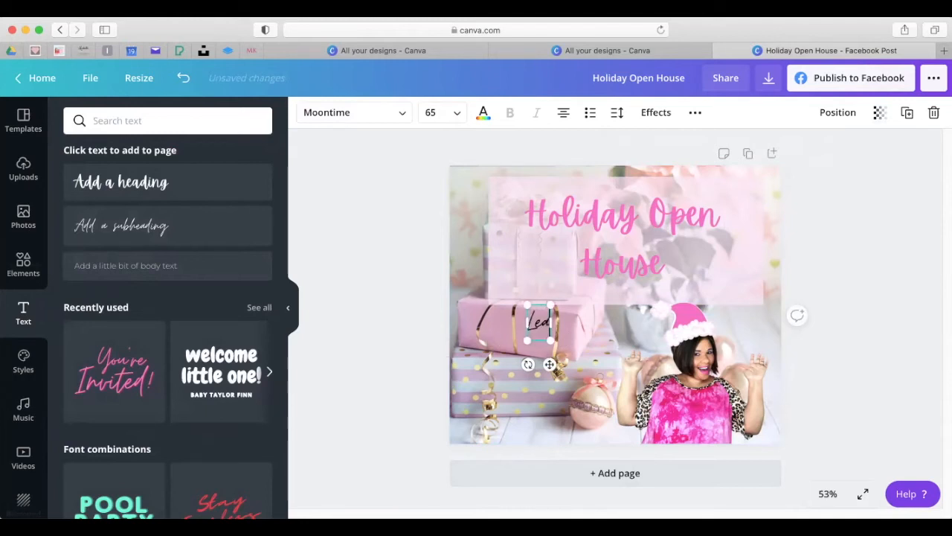
key(BackSpace)
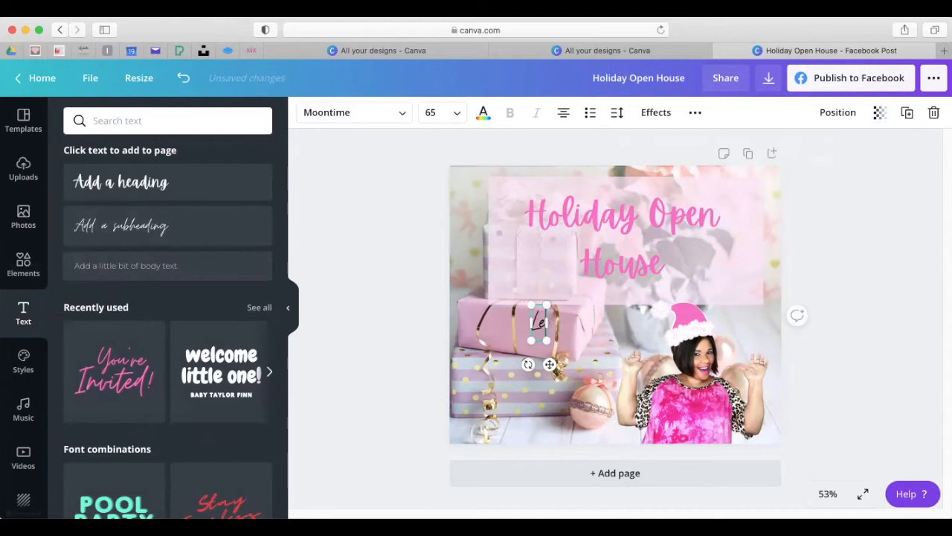
key(BackSpace)
text(ove)
key(BackSpace)
key(BackSpace)
key(BackSpace)
key(BackSpace)
key(BackSpace)
Enter "Make your hoilday Shopping breeze" as the subheading text.
text(Ma)
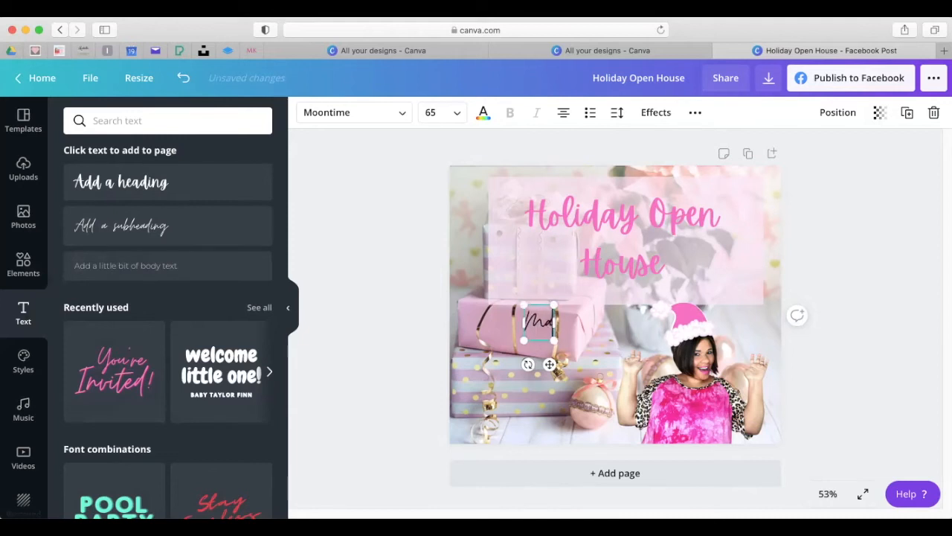
text(ke your hoilday Shoping)
key(BackSpace)
key(BackSpace)
key(BackSpace)
key(BackSpace)
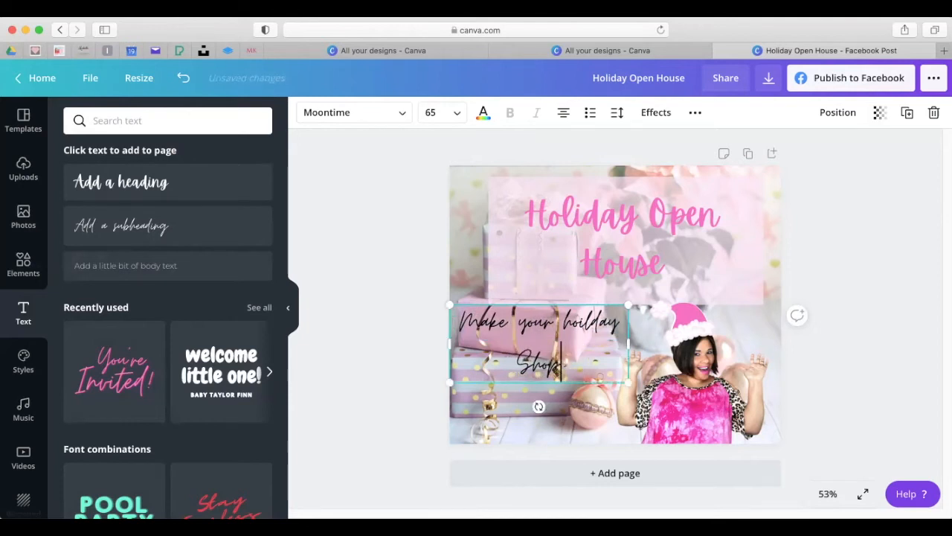
text(ping bres)
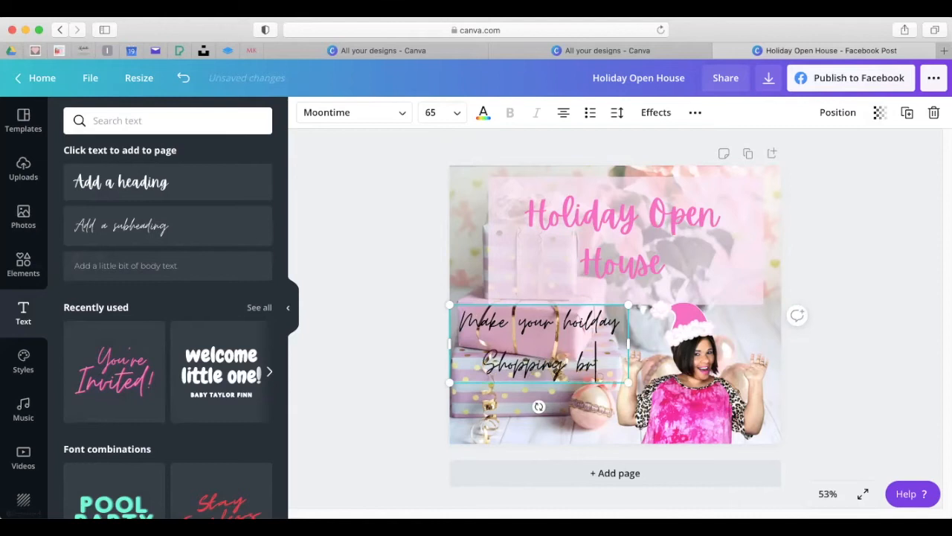
key(BackSpace)
text(eze)
key(BackSpace)
key(BackSpace)
key(BackSpace)
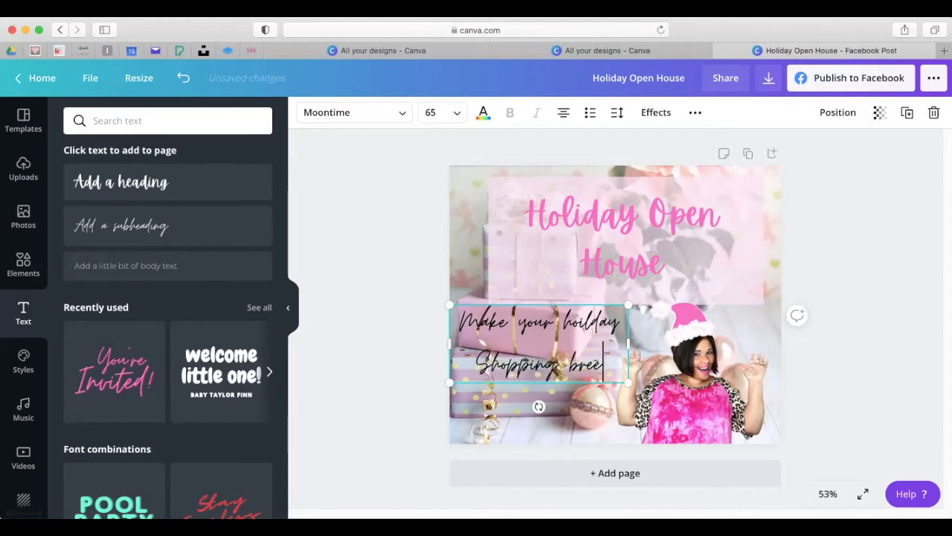
text(eze)
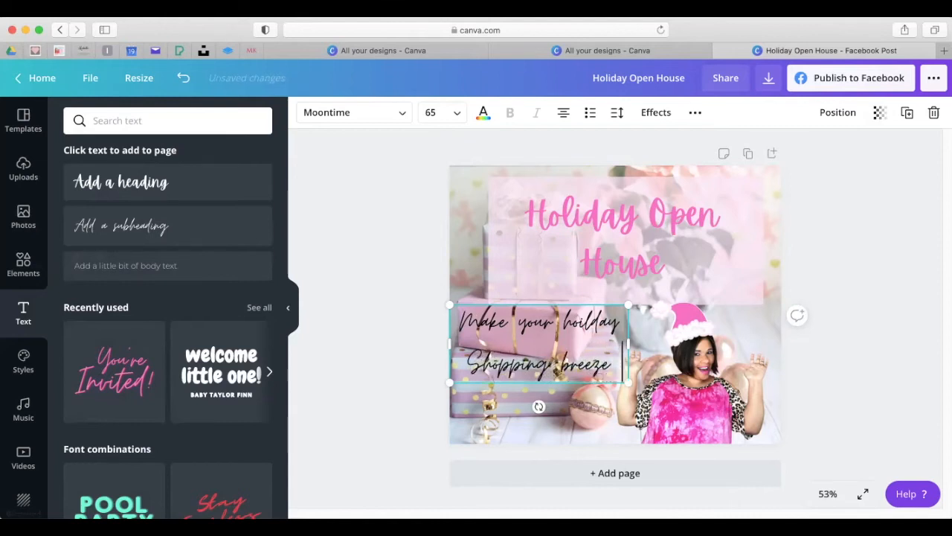
Replace the subheading's last word with "a breeze this year !".
key(BackSpace)
key(BackSpace)
key(BackSpace)
key(BackSpace)
key(BackSpace)
key(BackSpace)
key(BackSpace)
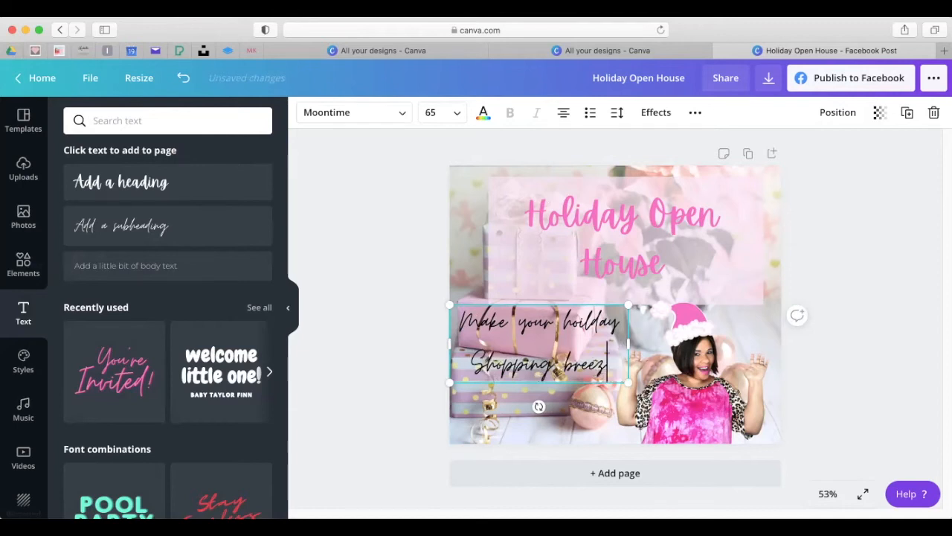
text(a)
key(BackSpace)
text(a breez)
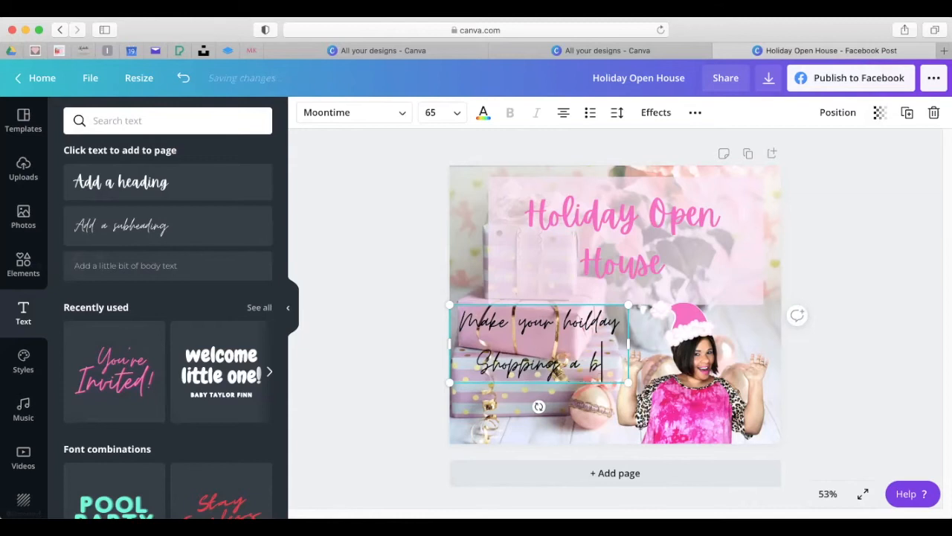
key(Return)
text(th)
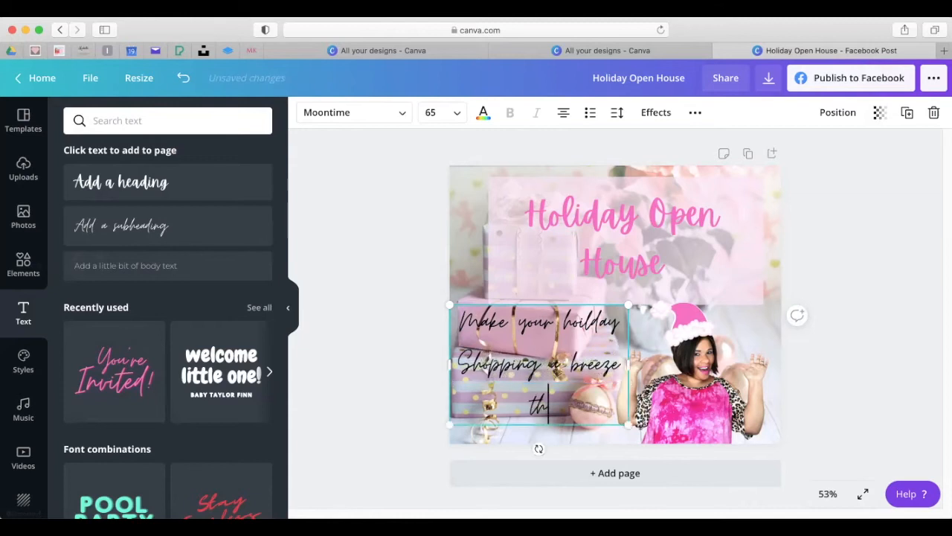
text(is year !)
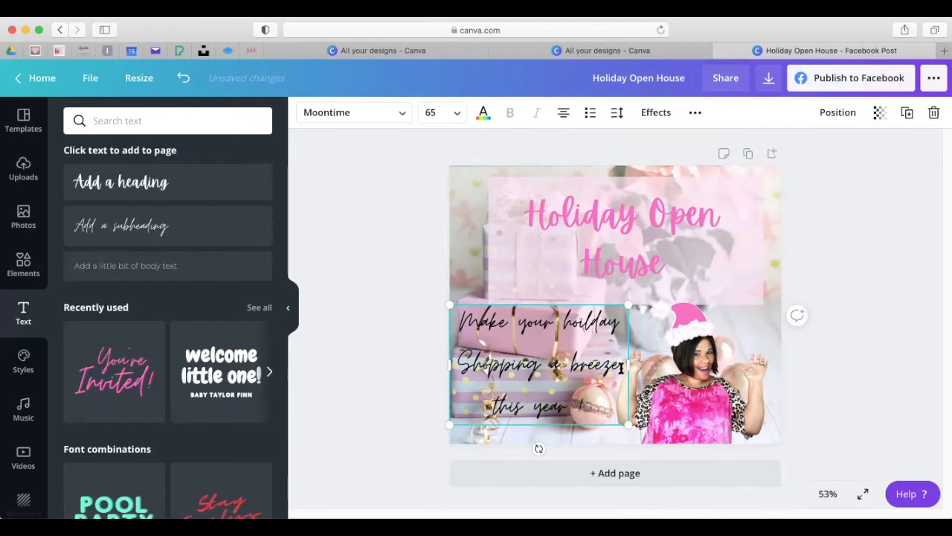
Shrink the subheading to font size 35 on two lines and shift it right beneath the heading rectangle.
drag(637, 367, 614, 321)
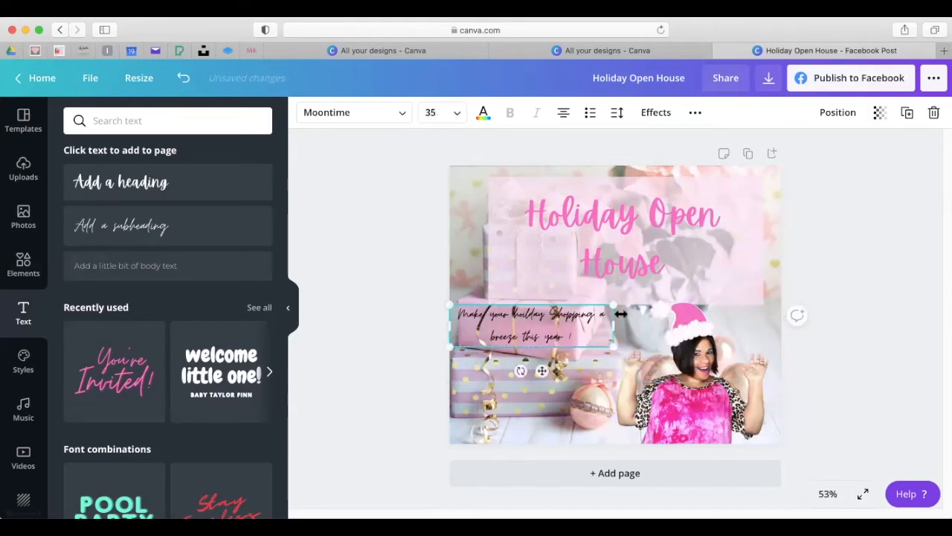
click(497, 384)
drag(543, 339, 570, 339)
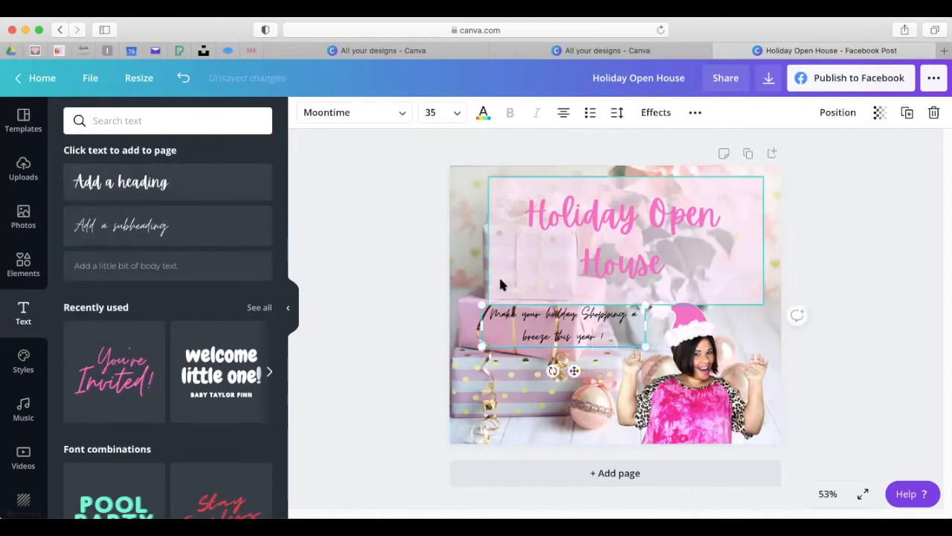
Shrink the Holiday Open House heading to size 54.1 and scale the pale pink rectangle down around it, leaving wide side margins.
click(688, 258)
drag(725, 285, 679, 238)
click(725, 215)
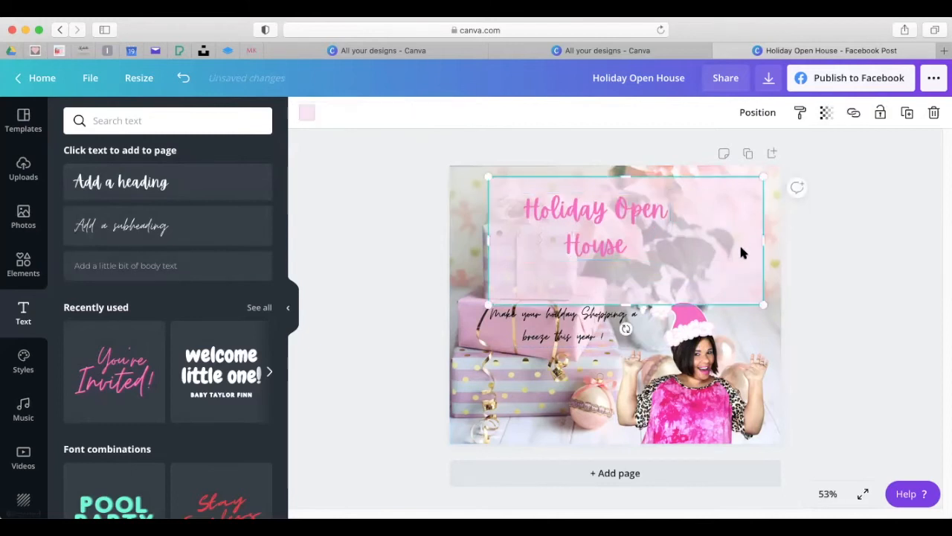
drag(764, 307, 699, 274)
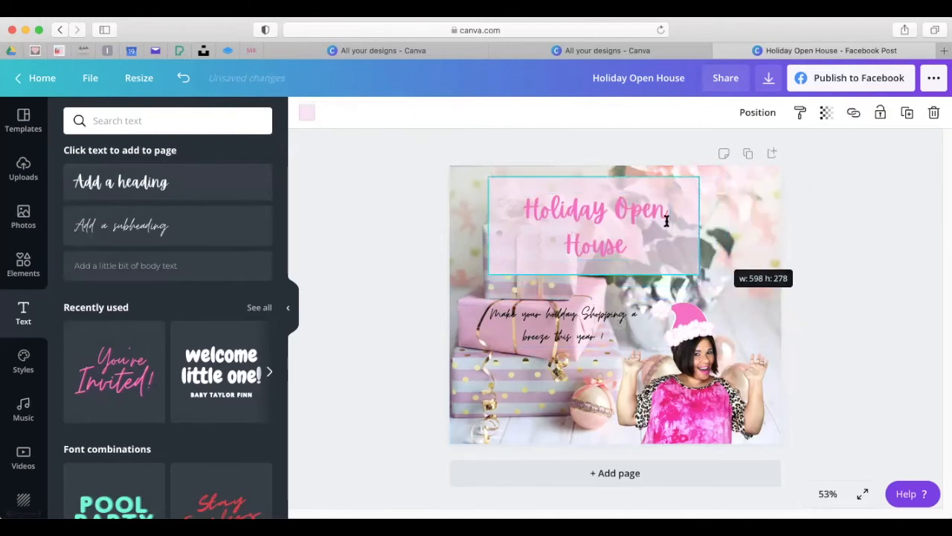
drag(698, 225, 727, 225)
Center the heading and its rectangle across the upper part of the page and nudge the subheading left over the gift boxes.
click(599, 227)
mouse_move(599, 227)
mouse_down()
mouse_move(626, 221)
mouse_move(606, 221)
mouse_up()
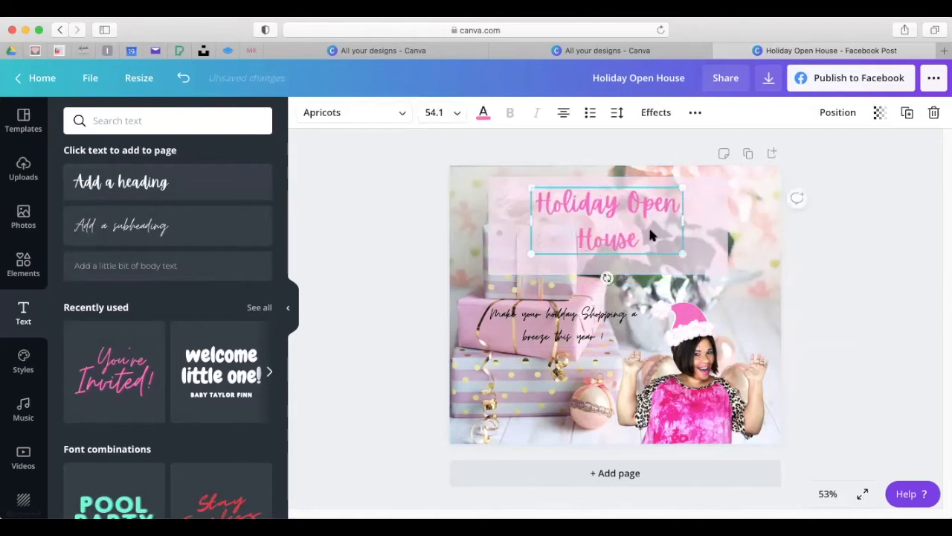
click(707, 236)
drag(704, 237, 724, 238)
click(661, 217)
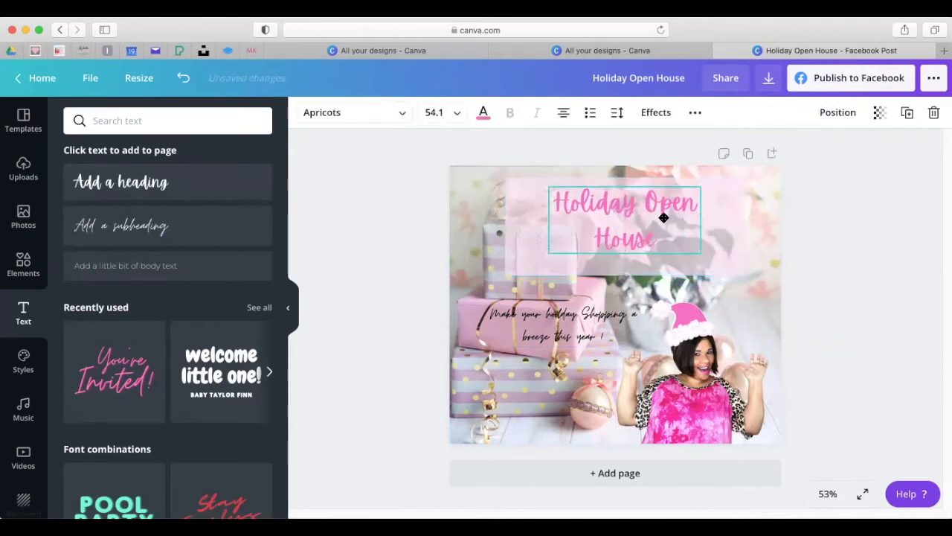
drag(562, 318, 548, 313)
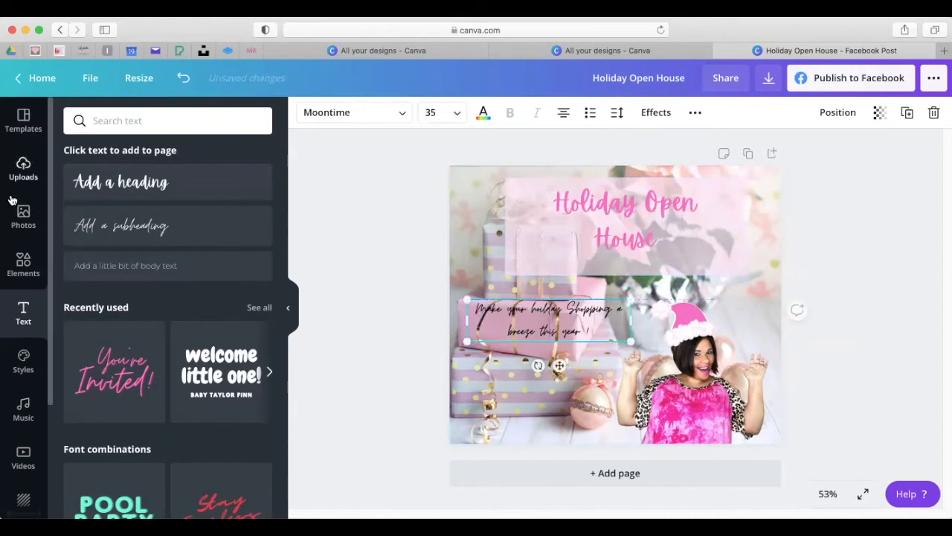
Search the elements for "Brush Stroke" and add the straight white stroke to the page.
click(23, 274)
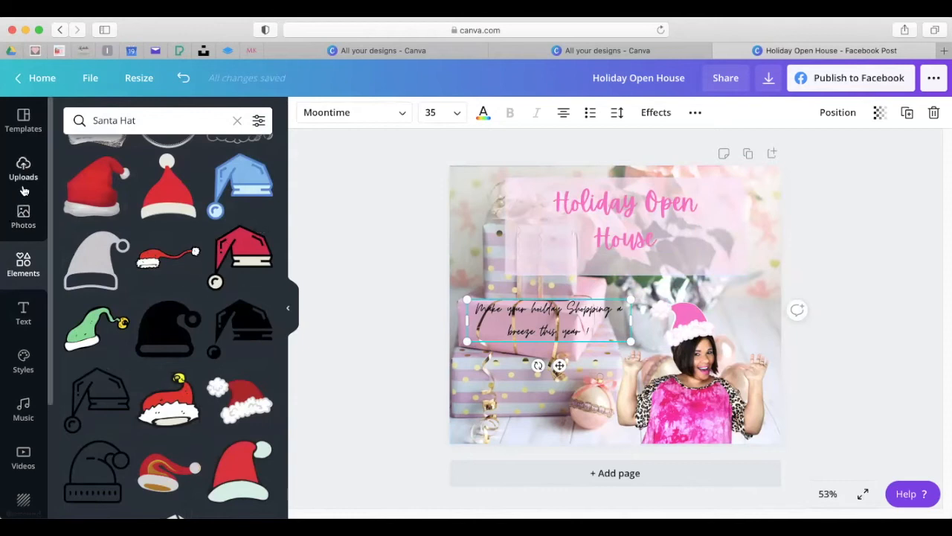
click(237, 119)
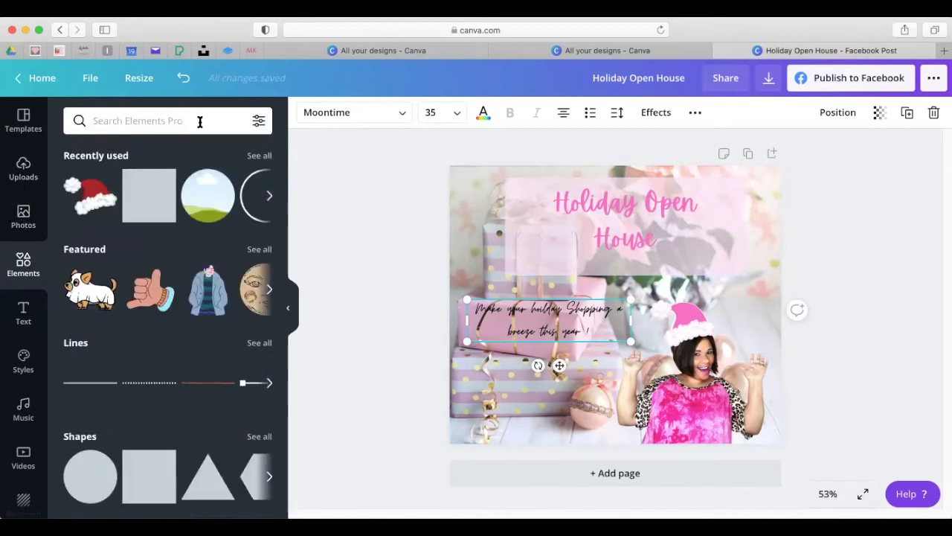
click(199, 122)
text(Brush)
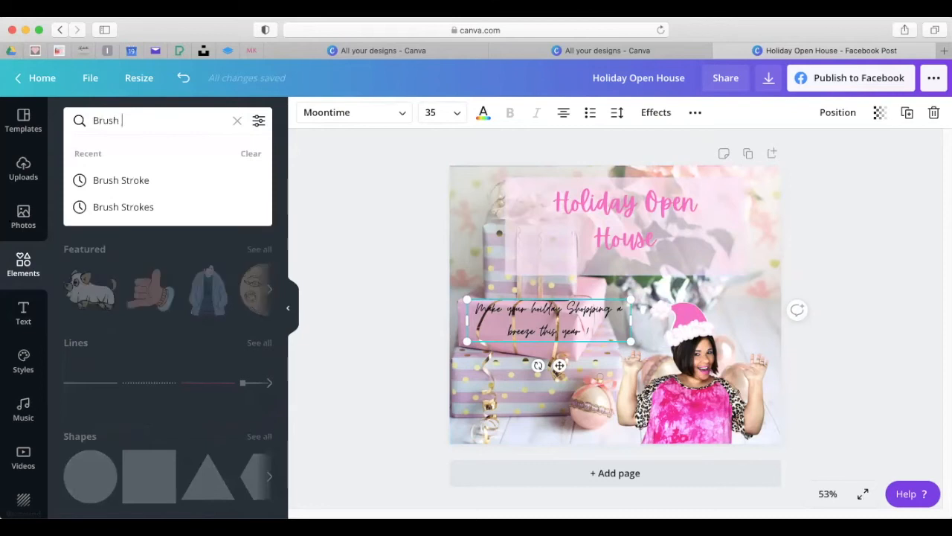
text( Stroke)
key(Return)
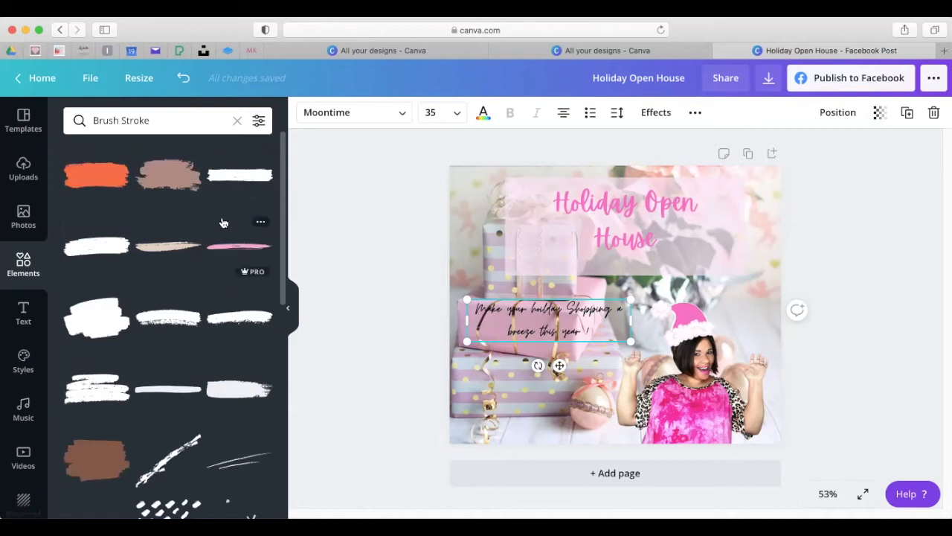
click(231, 176)
Recolor the white brush stroke to the pale pink from the document colors.
click(307, 113)
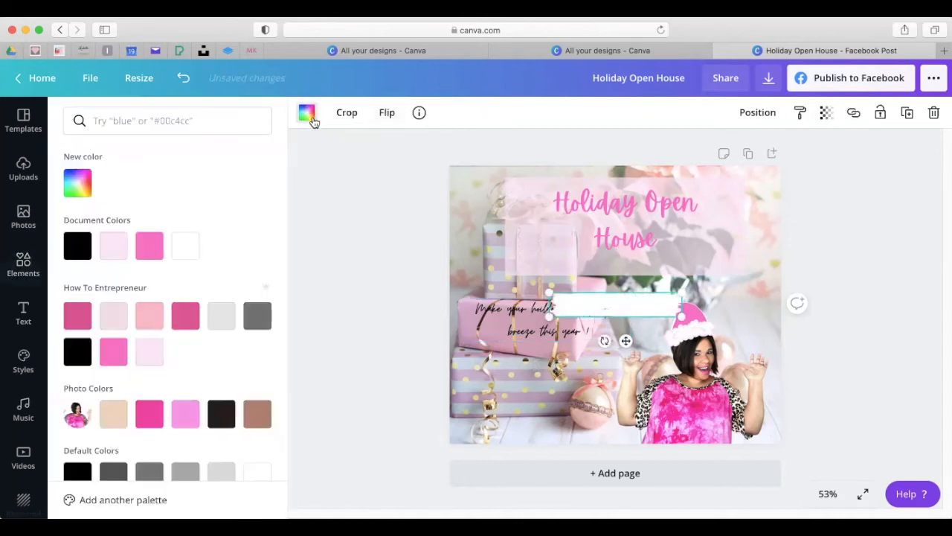
click(149, 352)
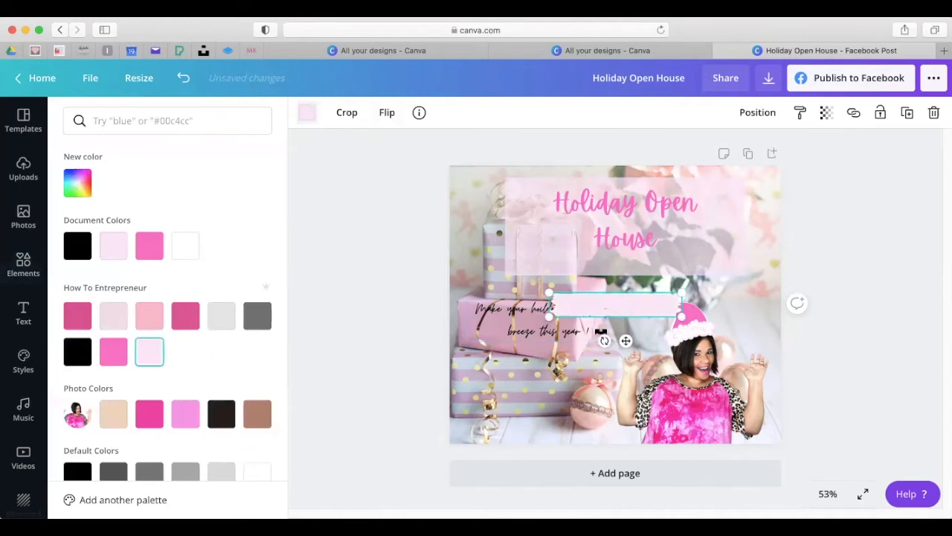
click(113, 248)
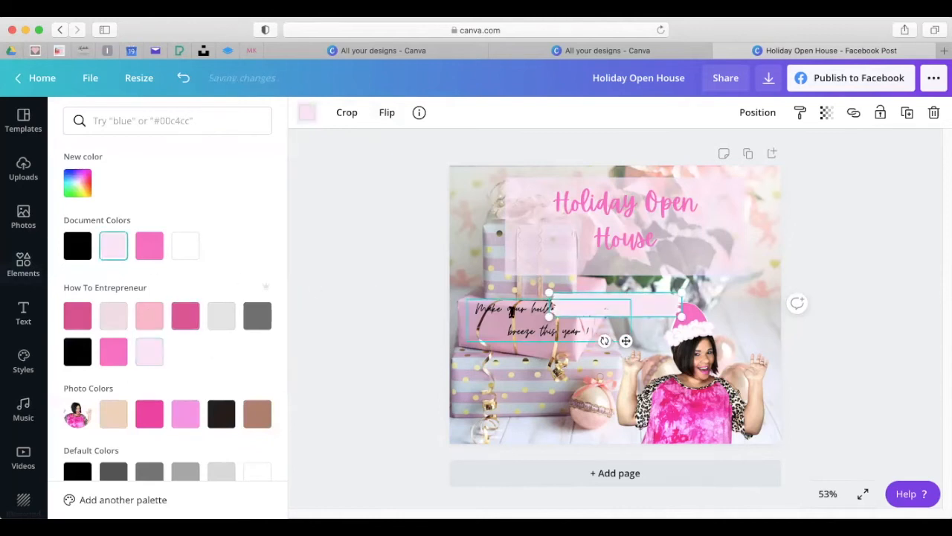
Enlarge the pale pink brush stroke to slightly wider than the subheading and move it over the subheading text.
mouse_move(547, 315)
mouse_down()
mouse_move(529, 334)
mouse_move(526, 311)
mouse_up()
drag(595, 322, 638, 332)
drag(571, 341, 571, 369)
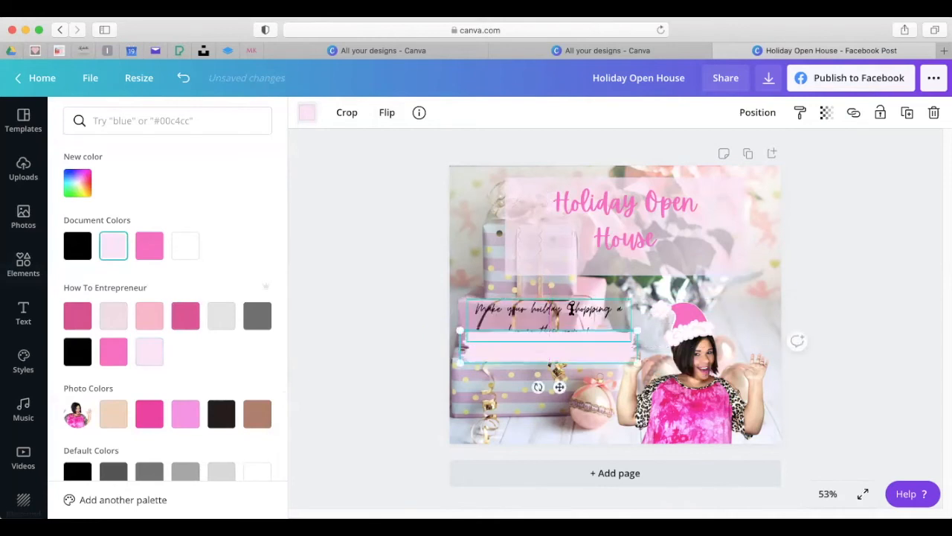
click(564, 305)
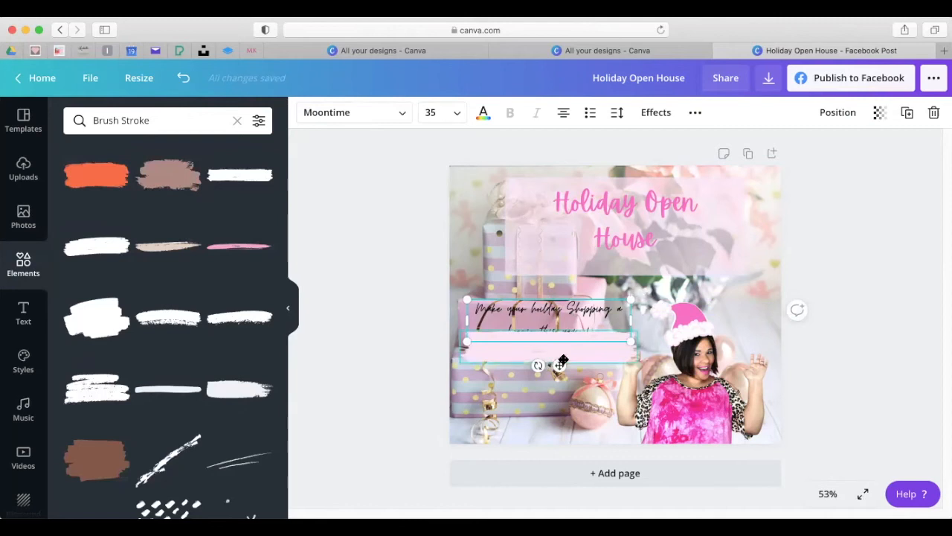
click(594, 362)
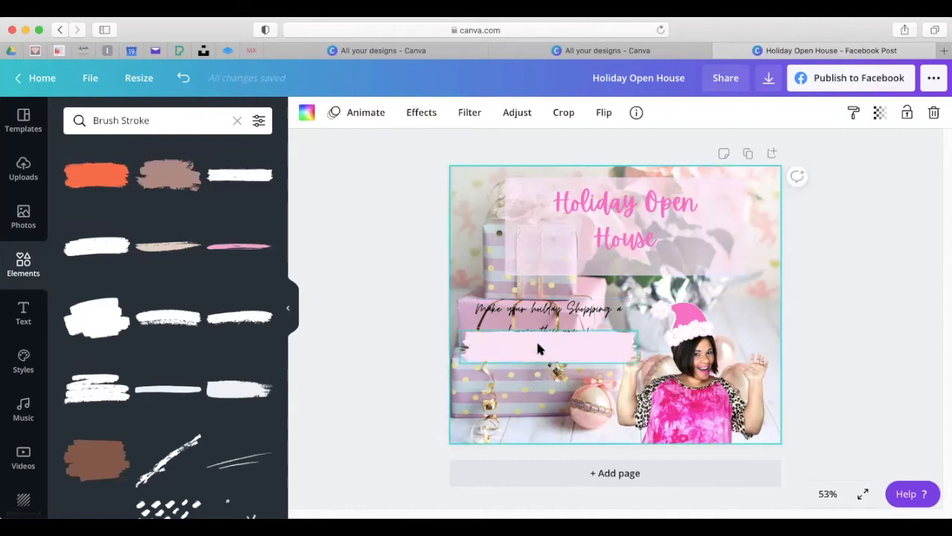
drag(535, 339, 539, 315)
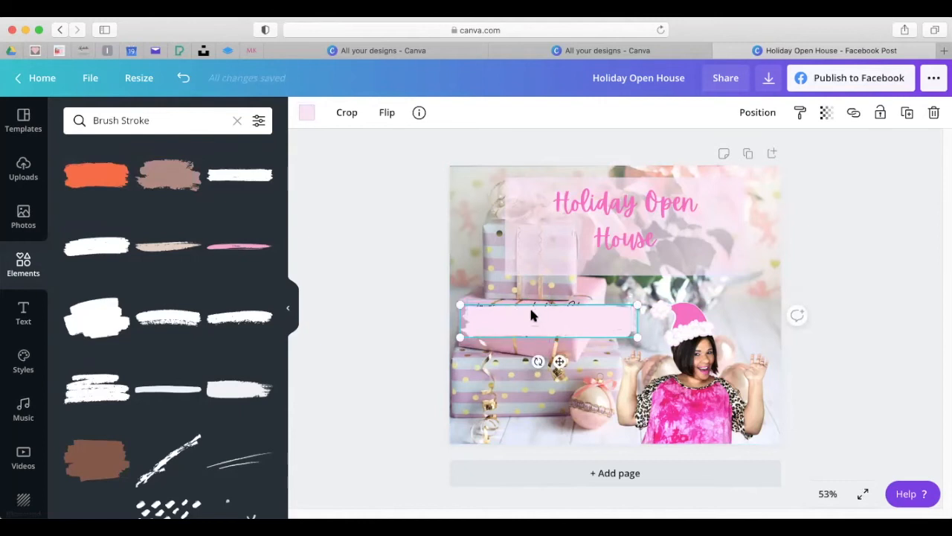
Send the pale pink brush stroke behind the subheading, enlarge it slightly, and shift the subheading down onto it.
click(750, 114)
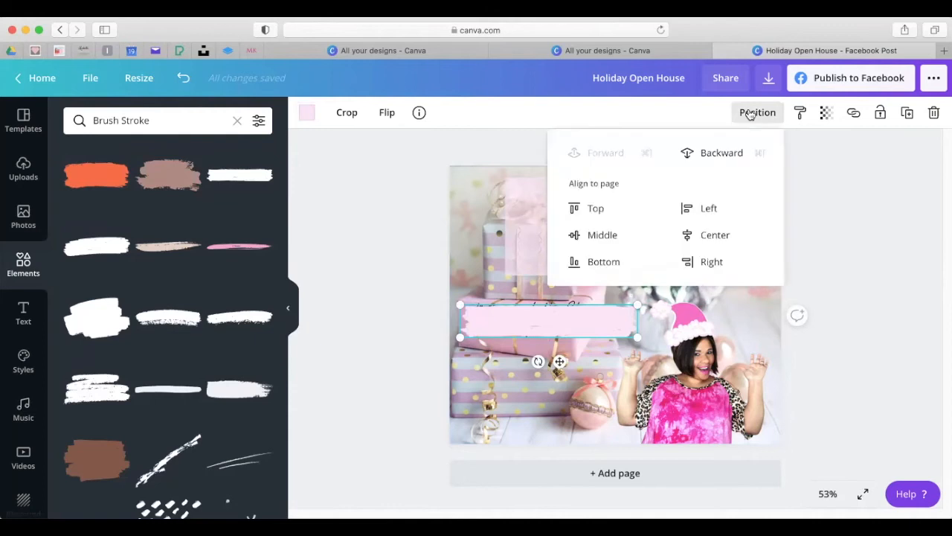
click(720, 154)
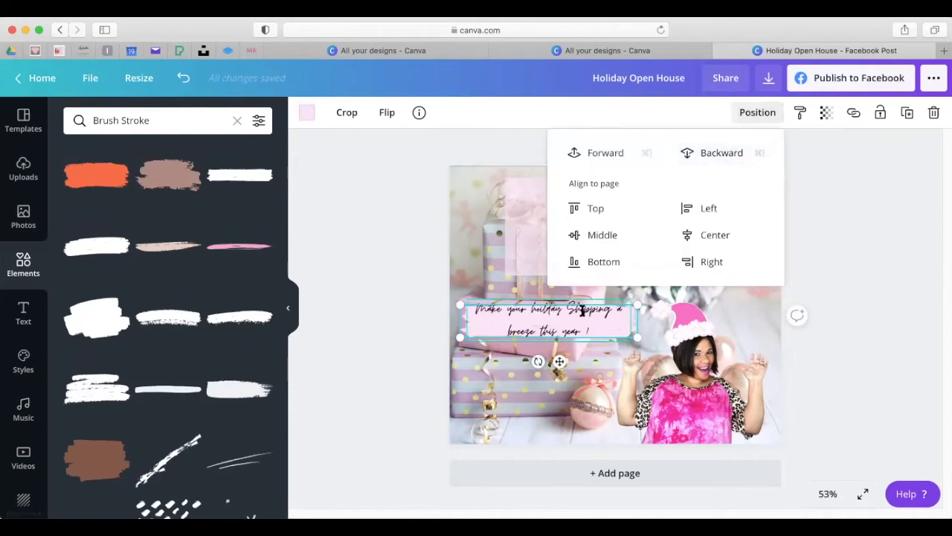
mouse_move(635, 333)
mouse_down()
mouse_move(597, 324)
mouse_move(655, 338)
mouse_up()
click(558, 323)
drag(559, 324, 560, 332)
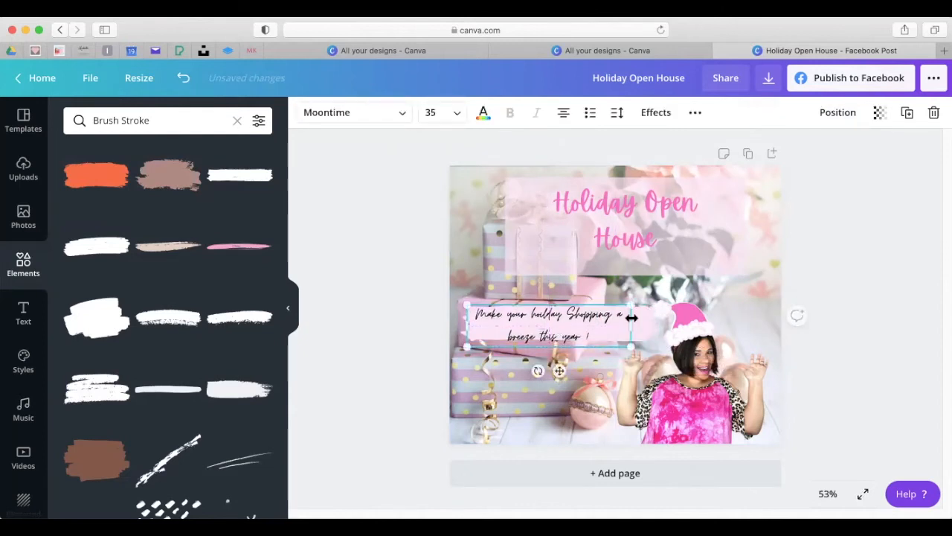
Try widening the subheading's text box until its text fits on a single line.
drag(677, 325, 724, 328)
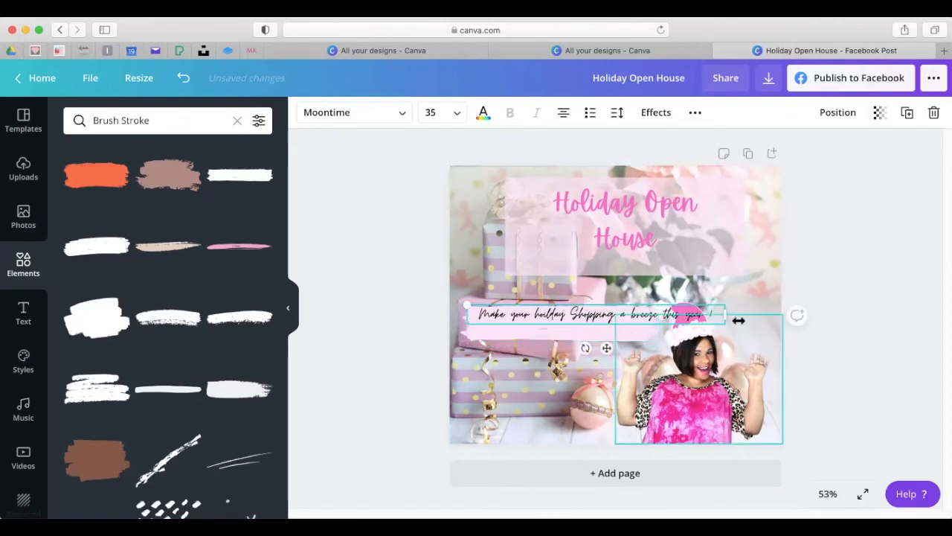
drag(703, 319, 626, 320)
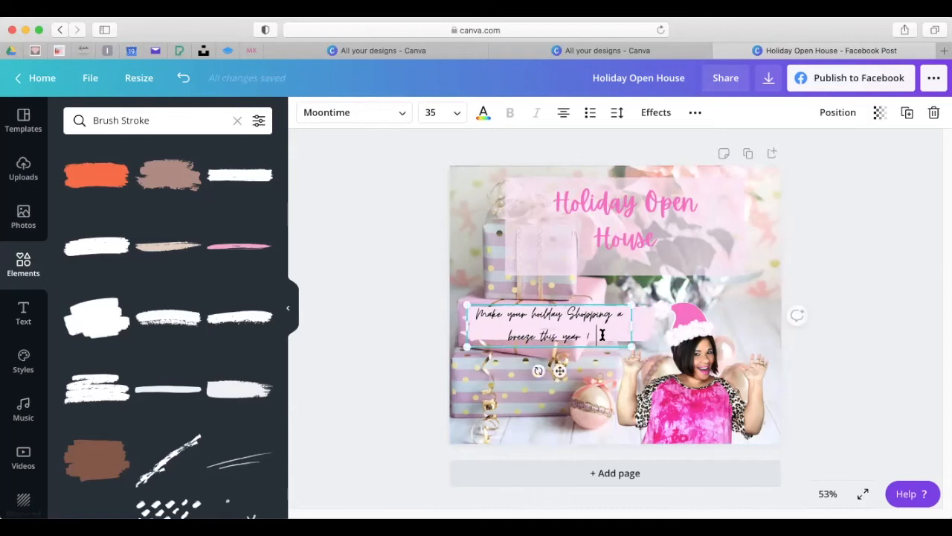
click(361, 122)
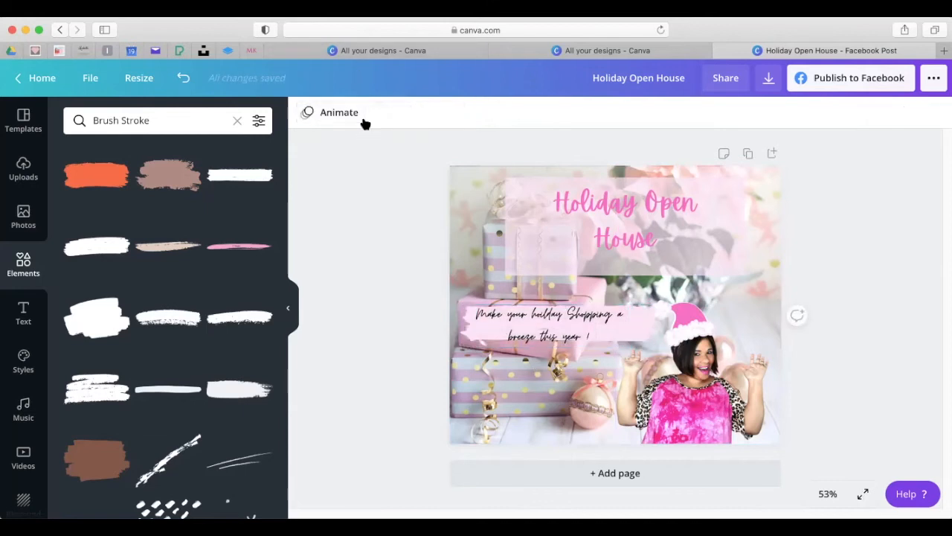
click(363, 113)
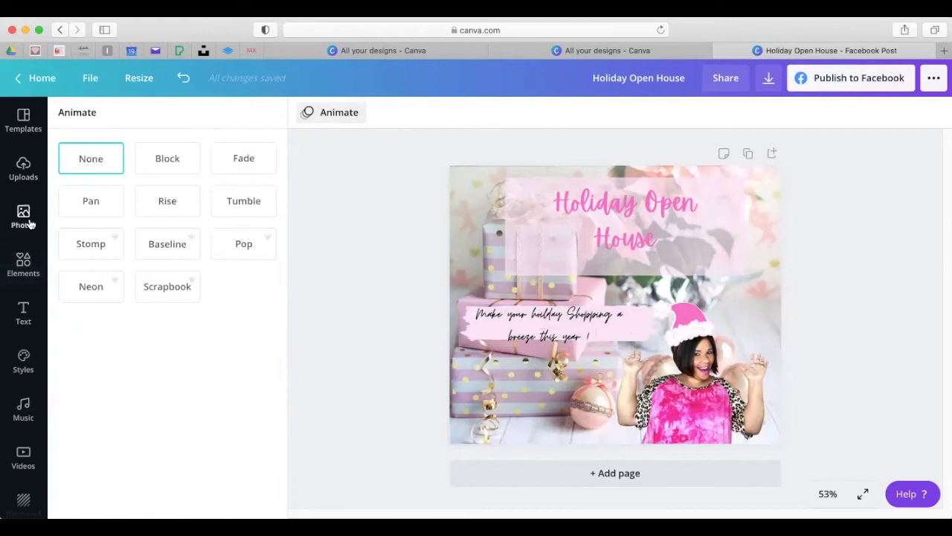
Set the subheading's font to Bodoni FLF and fit it on one line across the brush stroke at size 20.5.
click(548, 315)
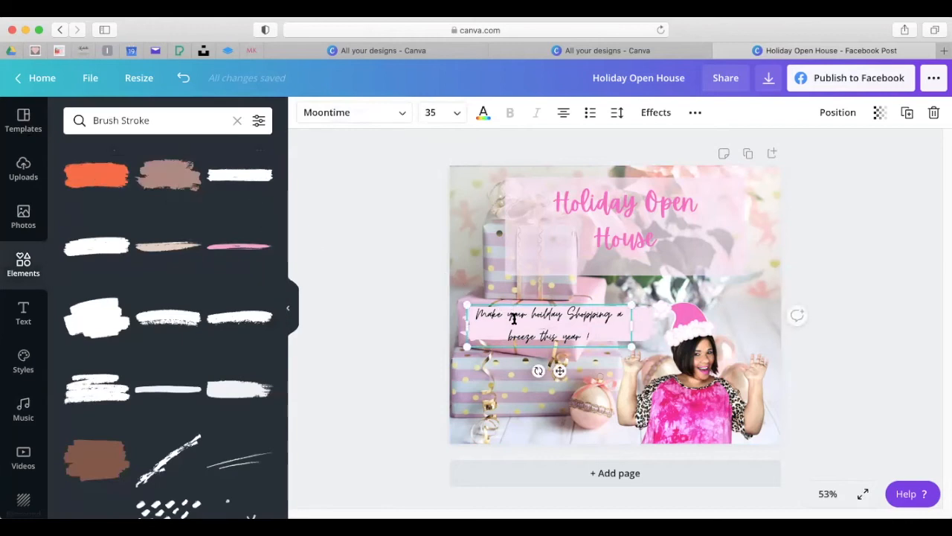
click(399, 110)
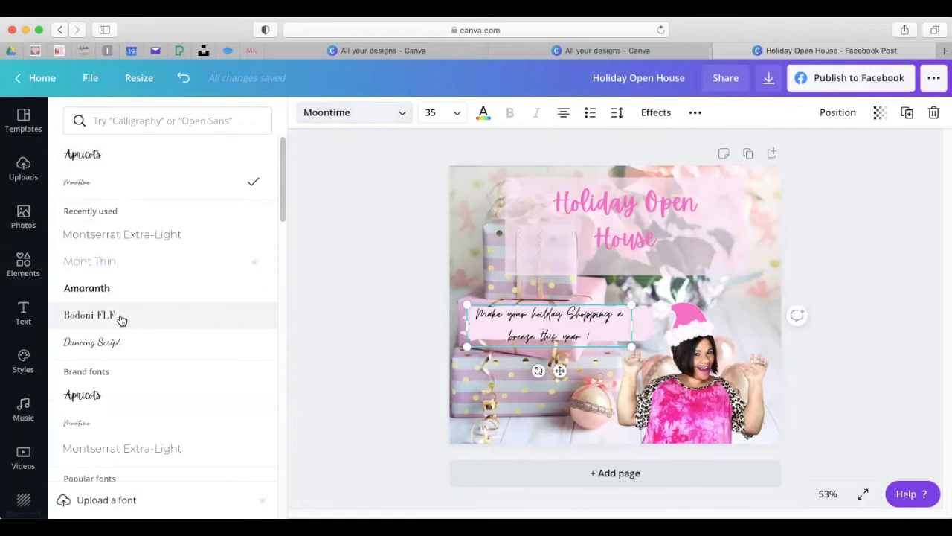
scroll(123, 315, down, 1)
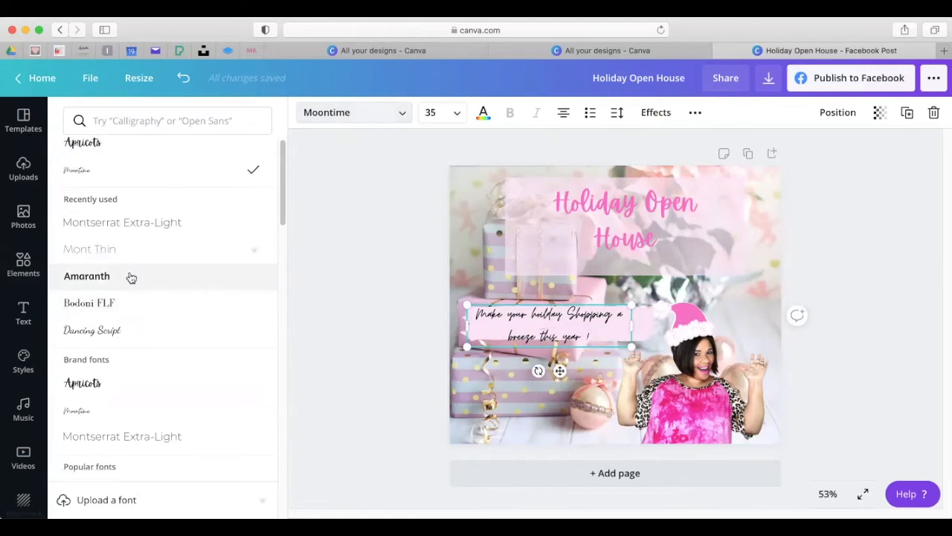
click(105, 302)
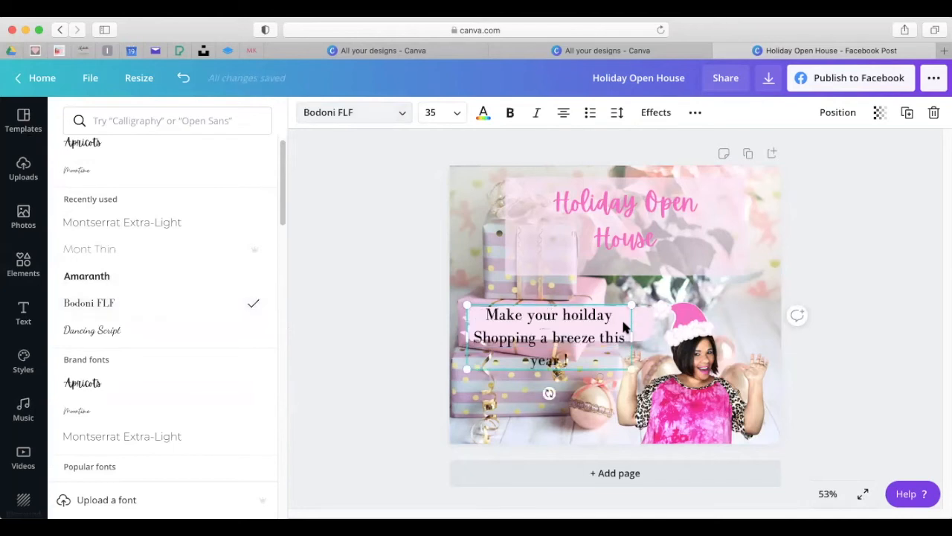
mouse_move(686, 329)
mouse_down()
mouse_move(702, 328)
mouse_move(604, 329)
mouse_move(699, 324)
mouse_move(672, 325)
mouse_up()
mouse_move(577, 340)
mouse_down()
mouse_move(567, 359)
mouse_move(574, 343)
mouse_up()
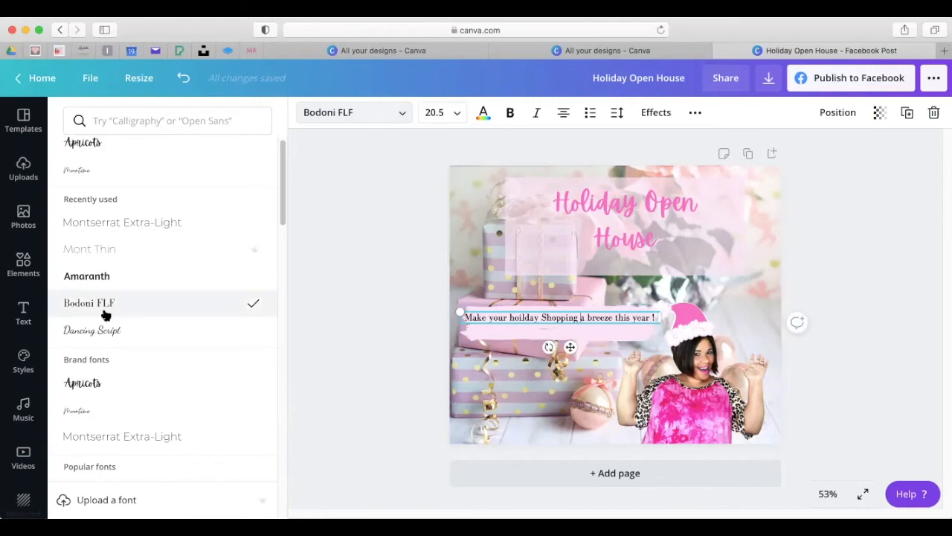
Change the subheading's font to Montserrat Extra-Light, shrink it to size 17.9, and center it on the brush stroke.
scroll(124, 316, down, 3)
scroll(124, 316, down, 3)
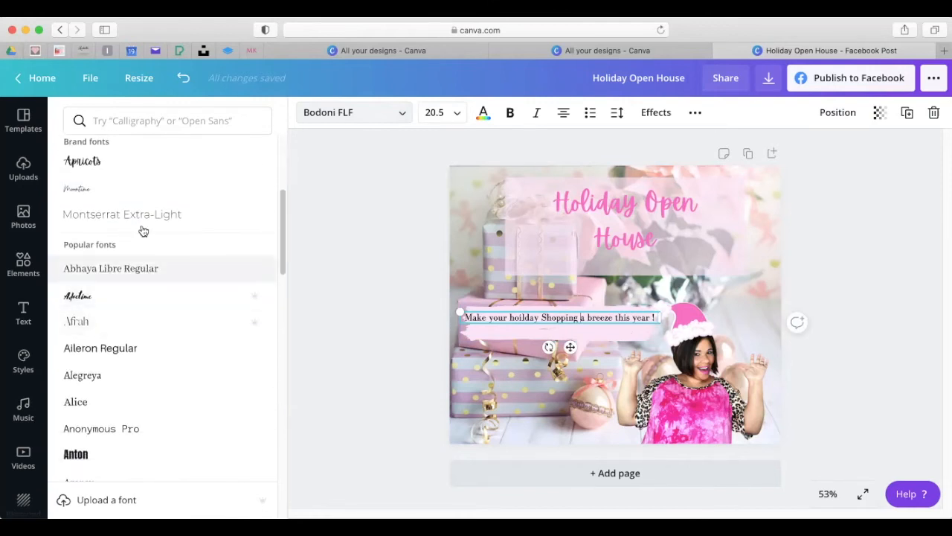
click(143, 215)
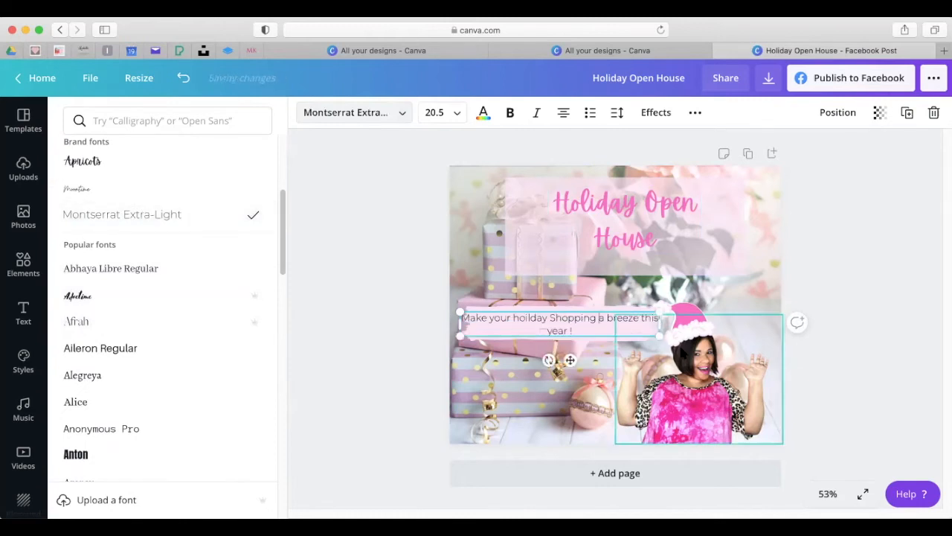
drag(658, 334, 635, 329)
drag(553, 352, 564, 353)
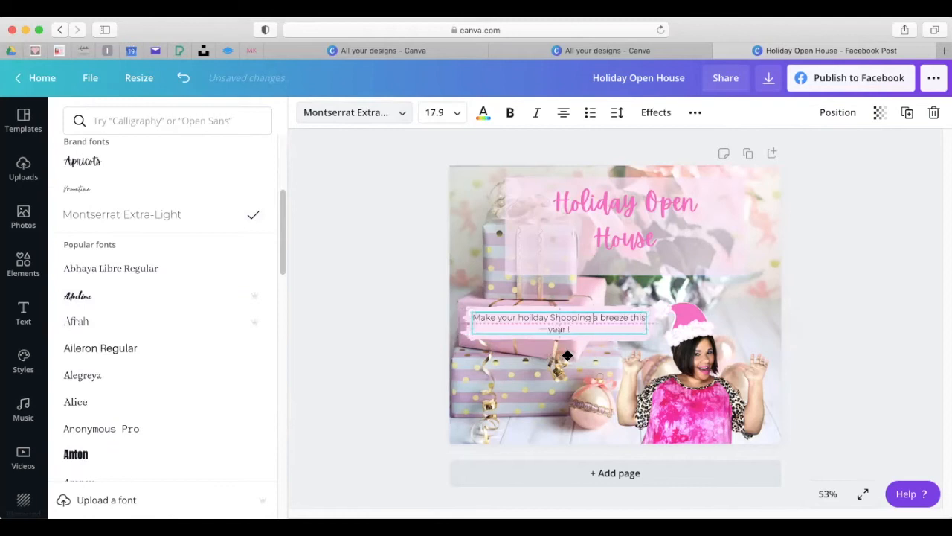
click(621, 326)
click(582, 322)
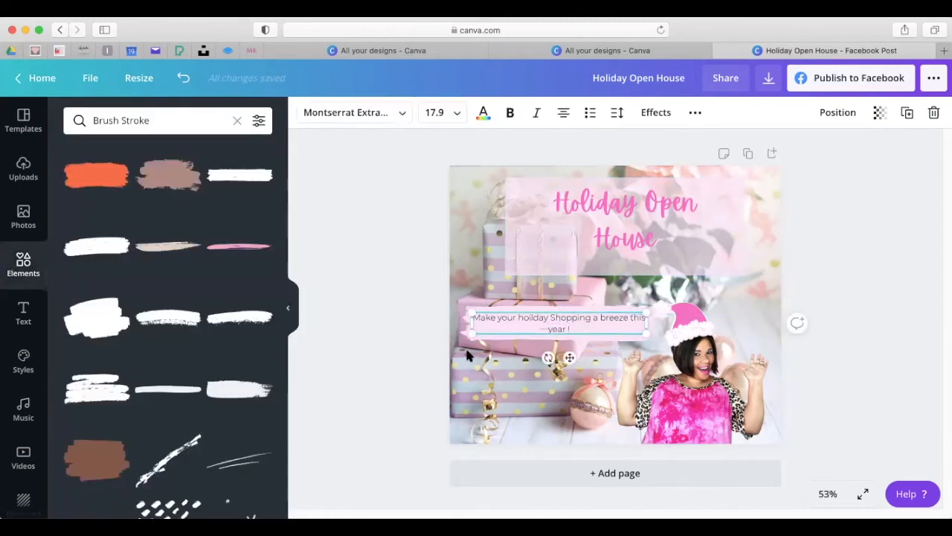
Insert "by shopping with me" before the exclamation mark at the end of the subheading.
click(569, 328)
text(by shopping w)
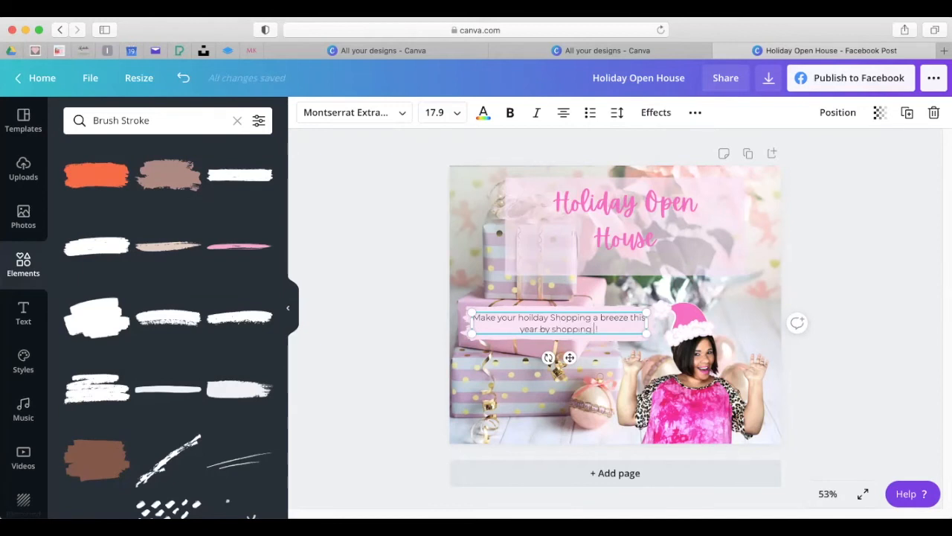
text(ith me !)
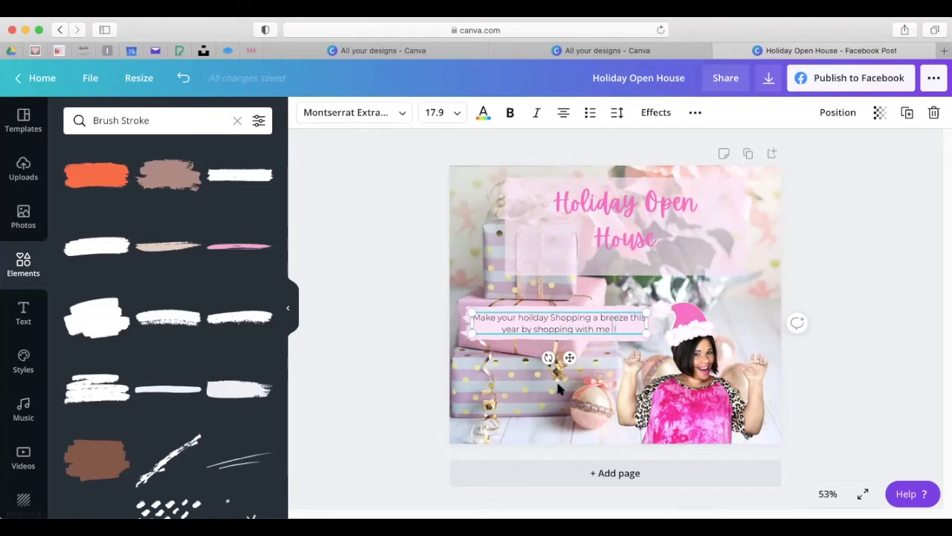
click(515, 394)
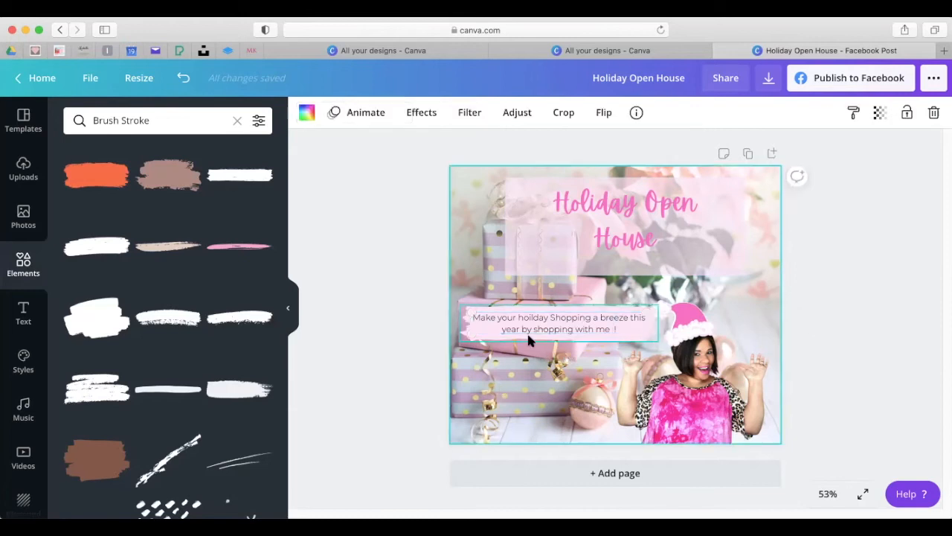
Clear the element search and look through the full Lines collection for line and divider styles.
click(521, 225)
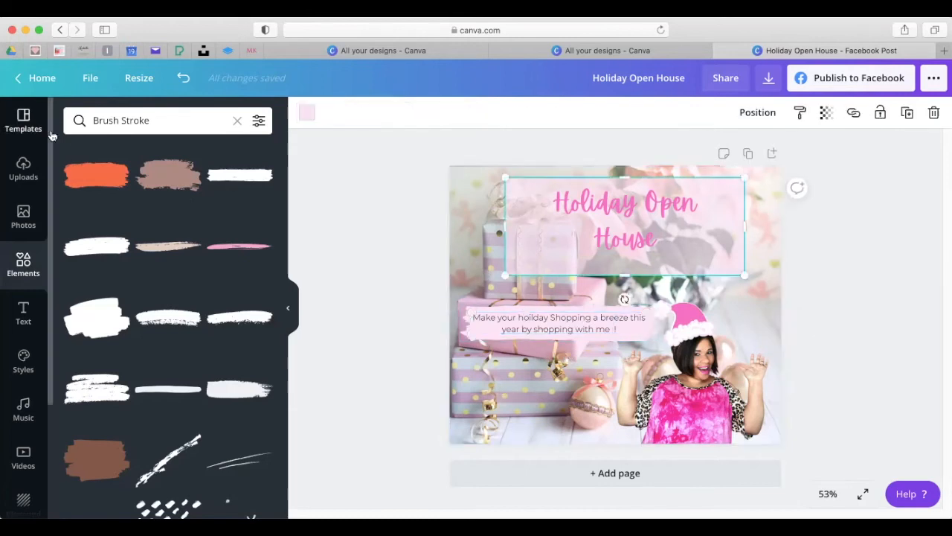
click(169, 121)
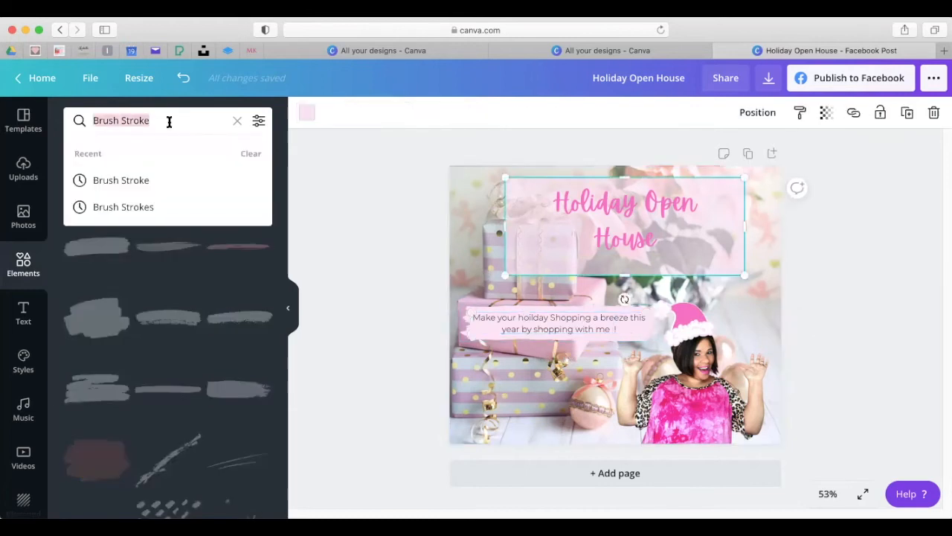
click(236, 120)
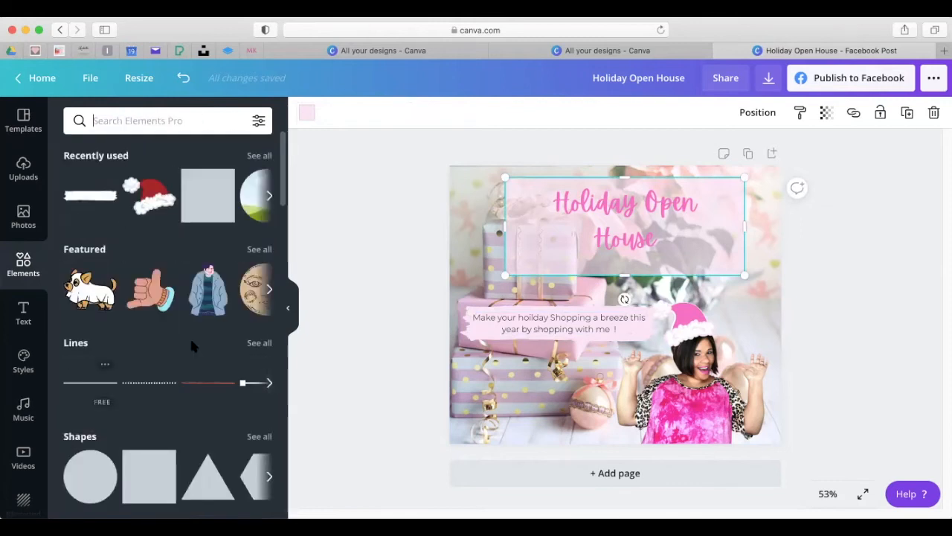
click(259, 343)
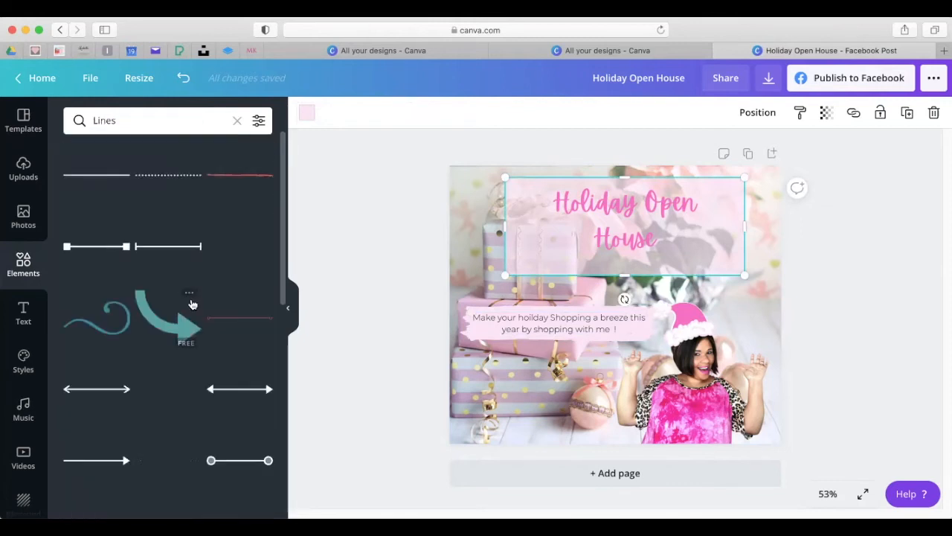
scroll(192, 304, down, 3)
scroll(192, 303, down, 10)
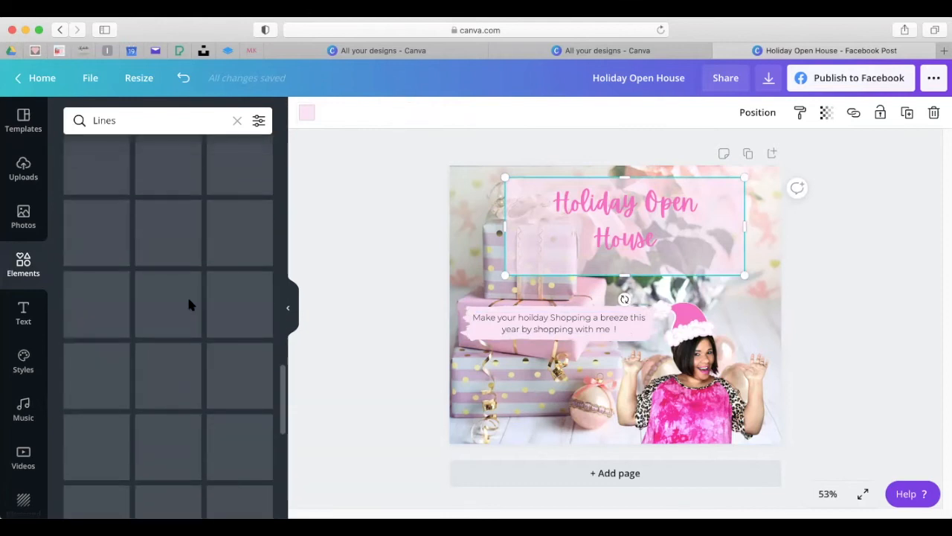
scroll(187, 303, down, 6)
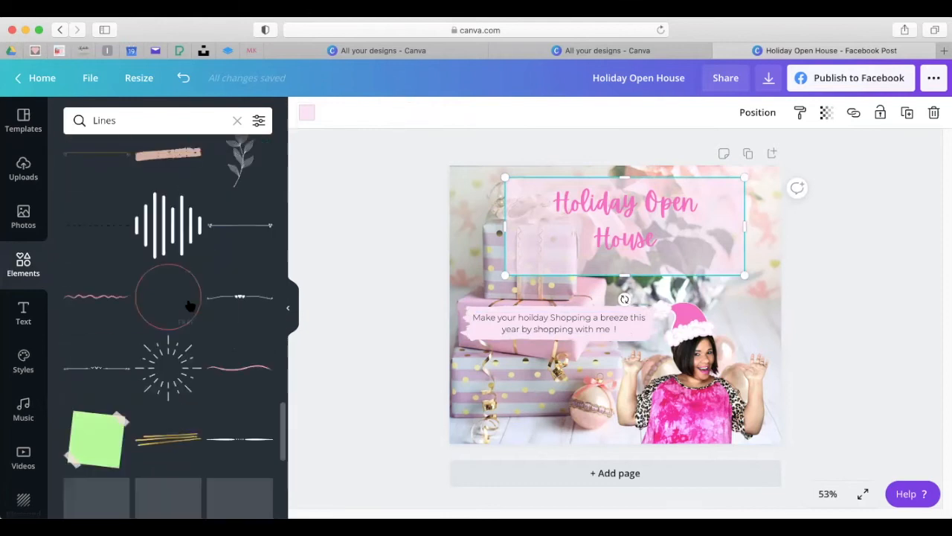
scroll(187, 304, up, 3)
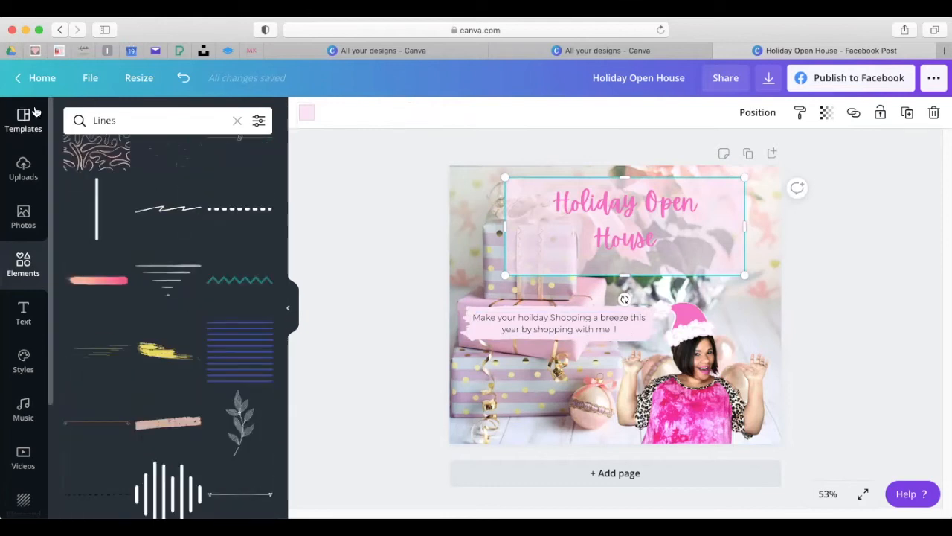
Bring up the full Shapes collection among the elements and find its outlined shapes.
click(30, 274)
scroll(146, 308, down, 5)
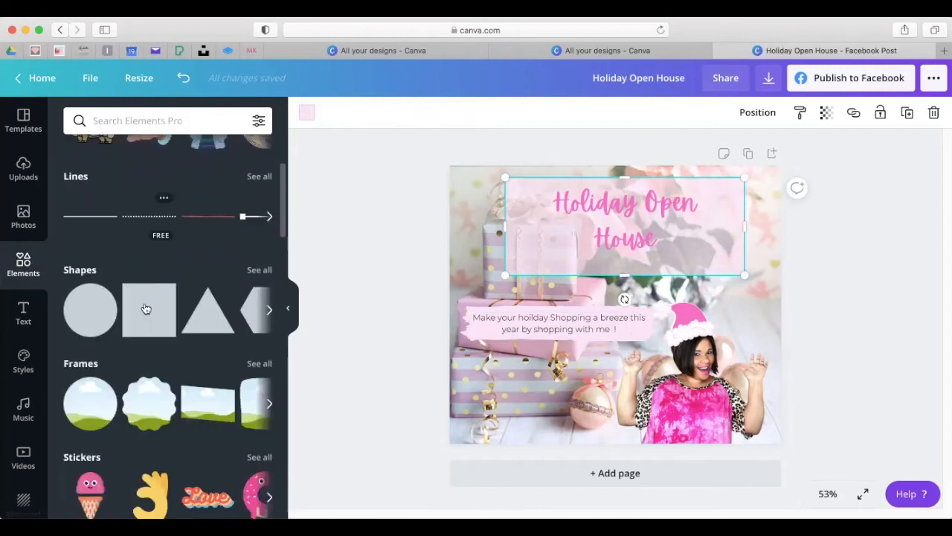
click(259, 268)
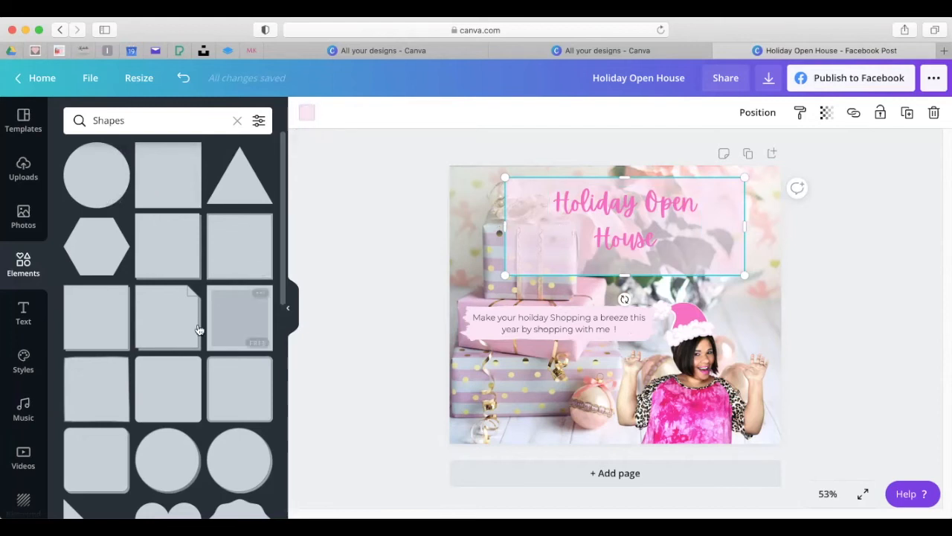
scroll(198, 329, down, 5)
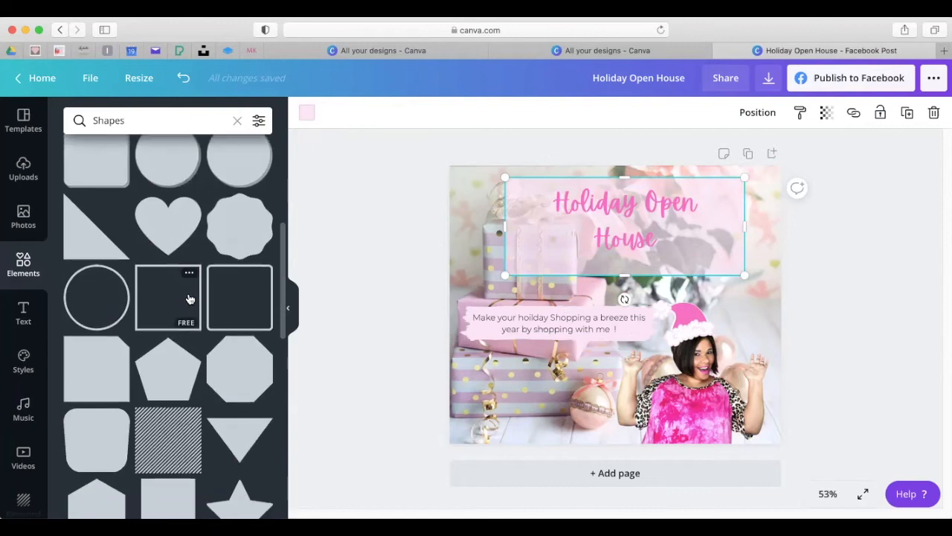
Try a square outline shape as a border for the heading.
click(181, 305)
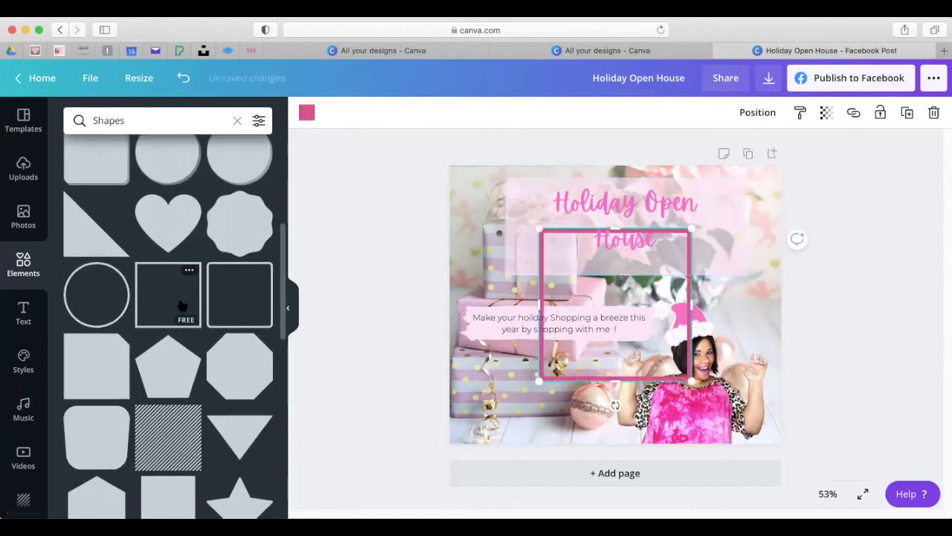
drag(539, 305, 506, 305)
key(Delete)
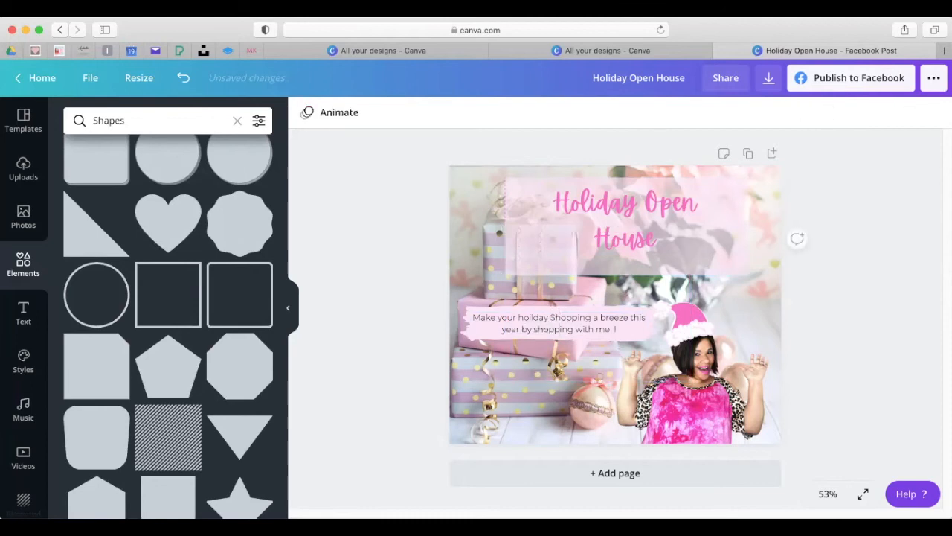
Add the thin upright double-line frame, rotate it to landscape, and fit it around the heading's translucent rectangle.
scroll(189, 301, down, 1)
scroll(189, 302, down, 10)
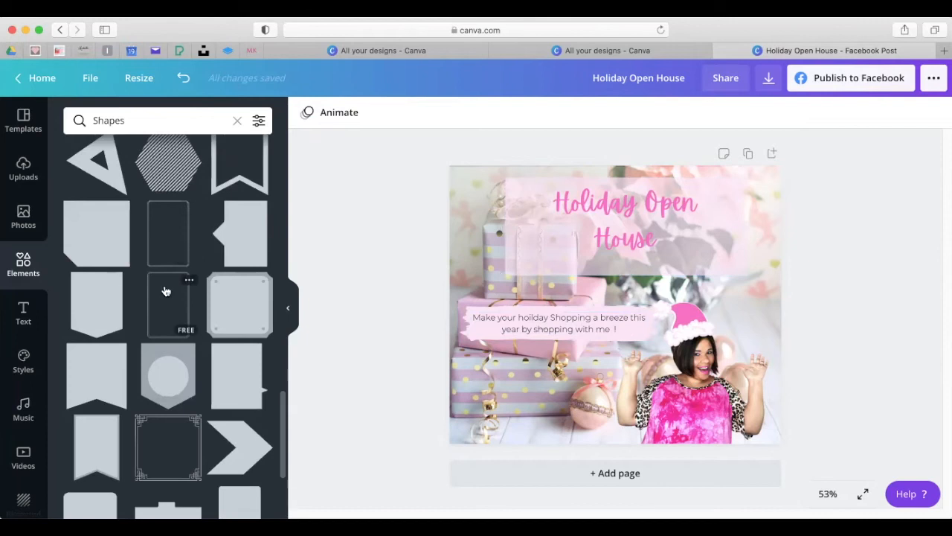
click(167, 293)
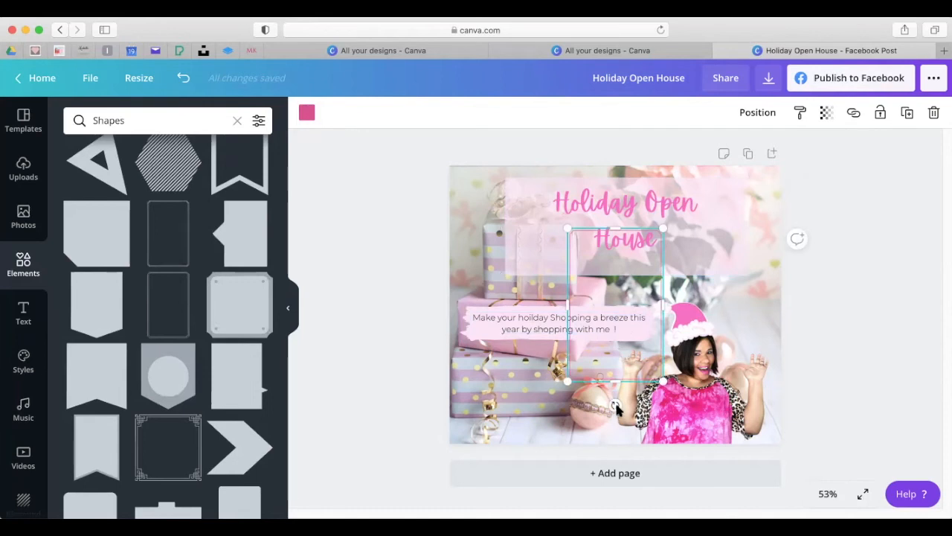
drag(617, 402, 743, 224)
drag(504, 271, 506, 271)
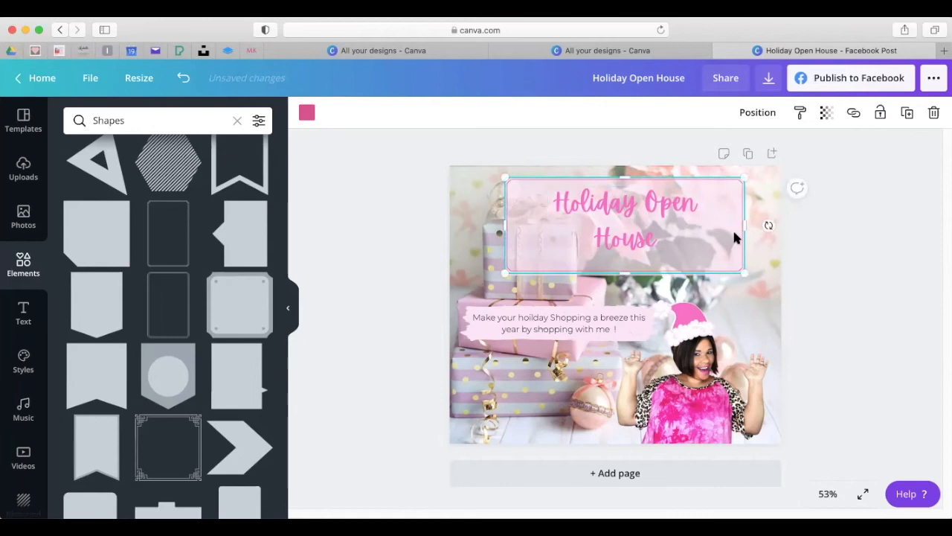
click(760, 302)
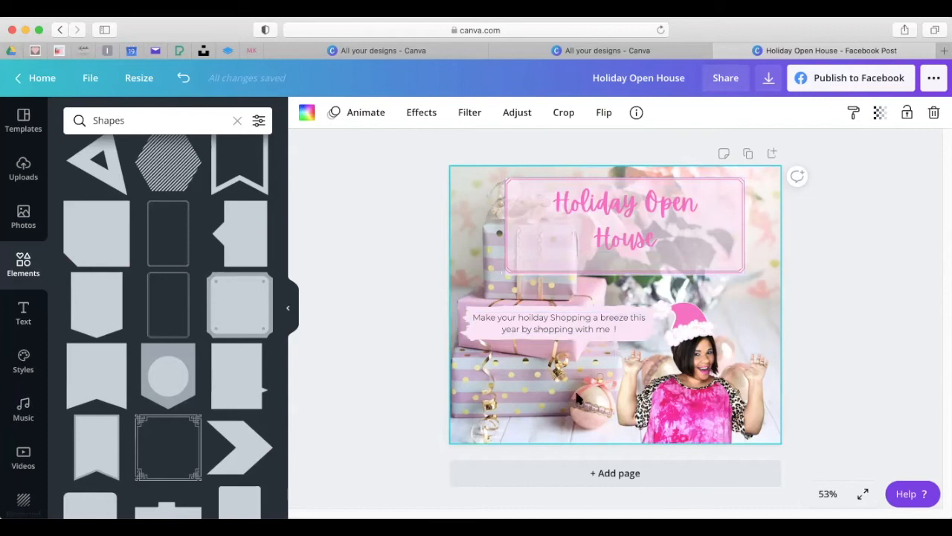
Duplicate the pink brush stroke behind the subheading, place the copy below it and shrink it to about 440 × 81.
click(648, 337)
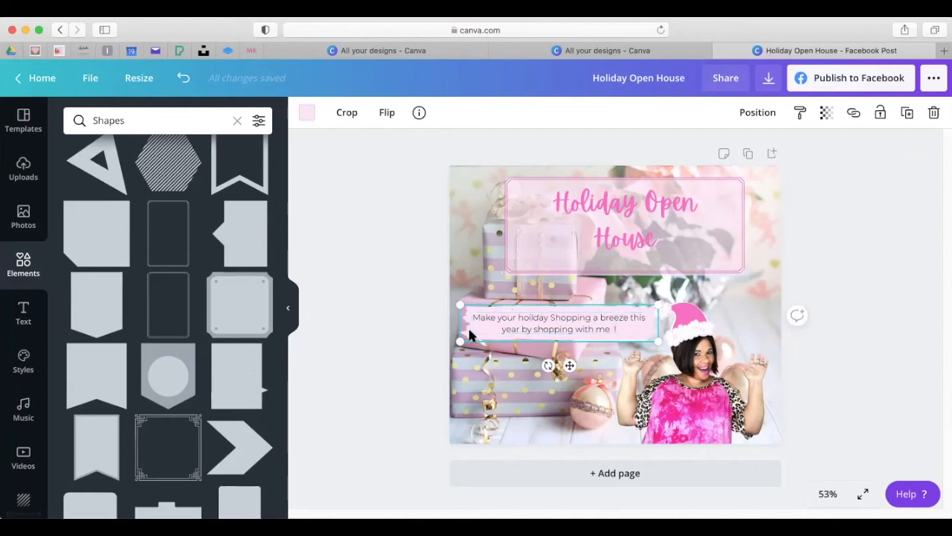
click(907, 117)
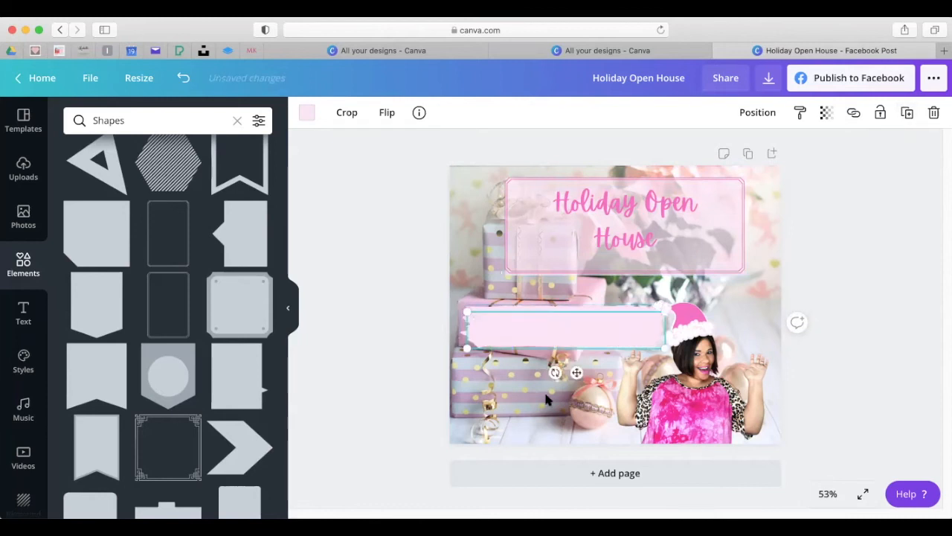
drag(570, 371, 570, 415)
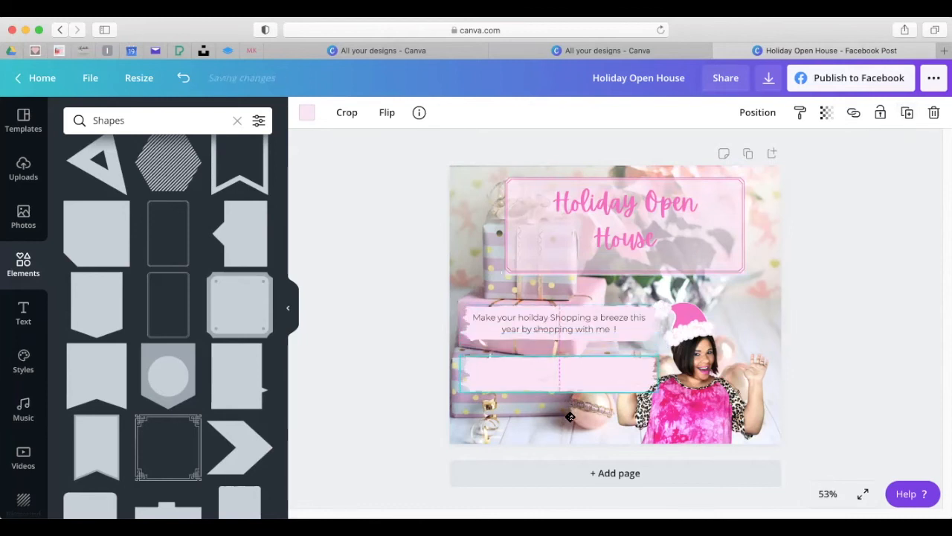
drag(625, 396, 616, 376)
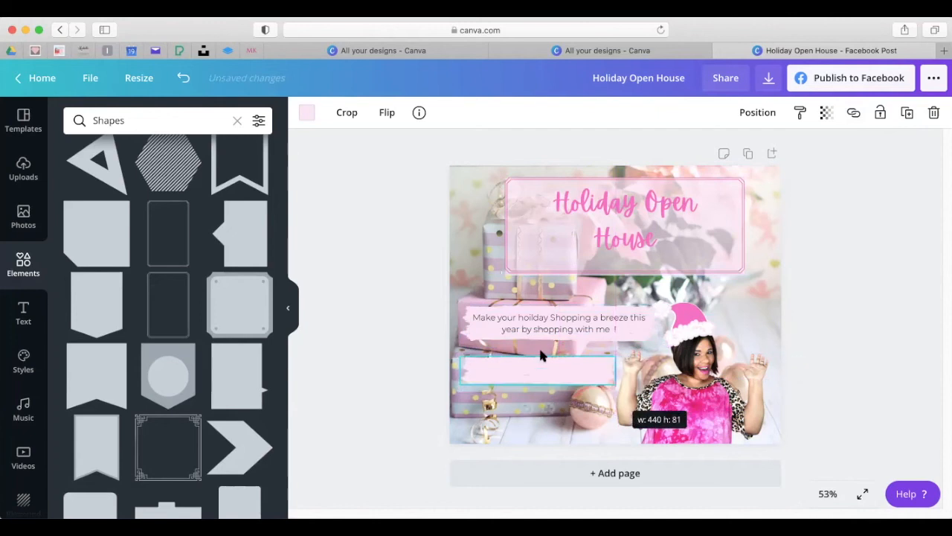
Move the subheading's brush stroke and text slightly left, and the woman's cut-out photo with its Santa hat slightly right.
click(620, 320)
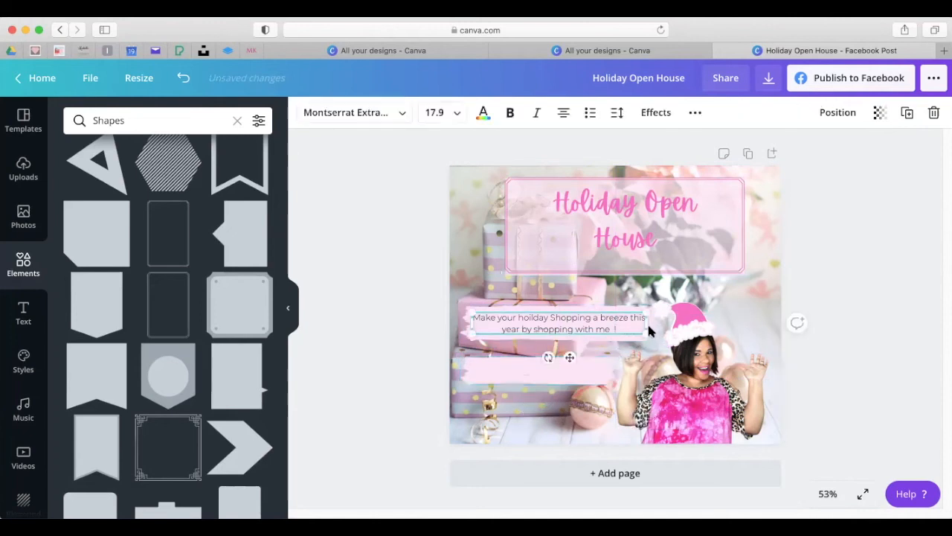
click(599, 340)
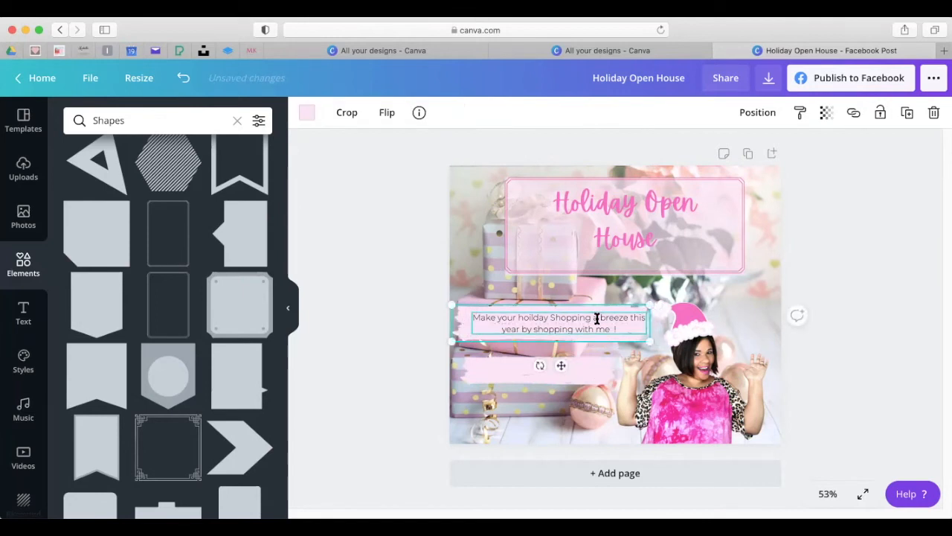
mouse_move(698, 392)
mouse_down()
mouse_move(716, 392)
mouse_move(705, 388)
mouse_up()
drag(791, 314, 780, 323)
drag(730, 385, 737, 382)
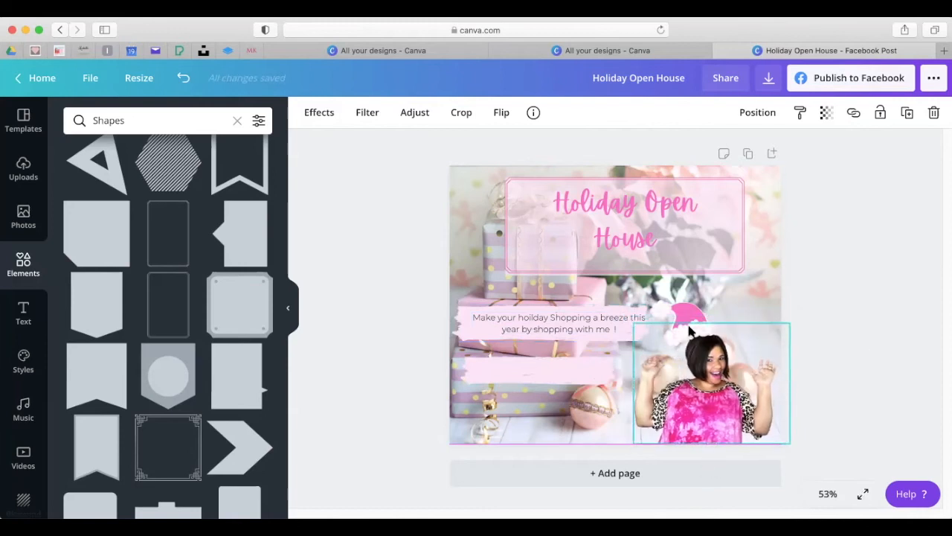
drag(685, 313, 699, 316)
click(761, 284)
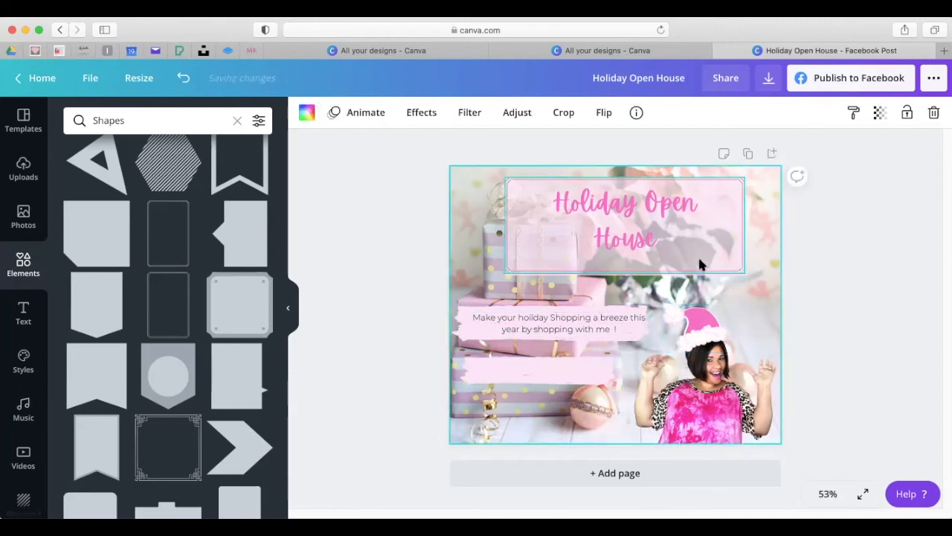
drag(555, 315, 542, 316)
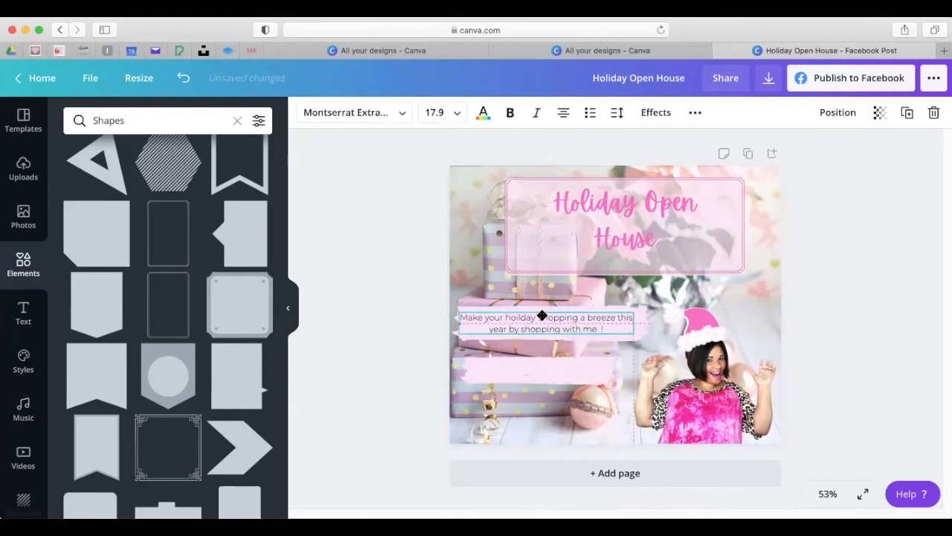
click(500, 373)
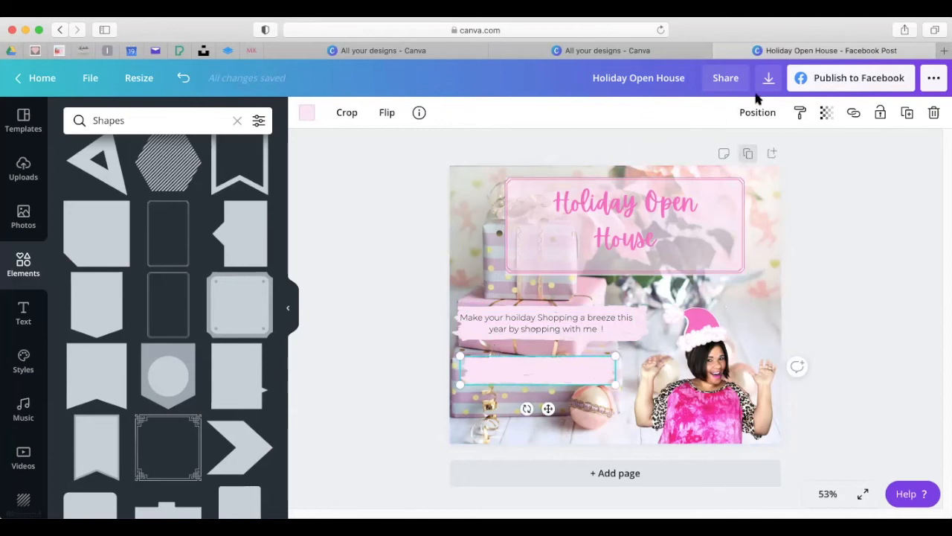
Rename the design as "Holiday Open House Flyer".
click(620, 79)
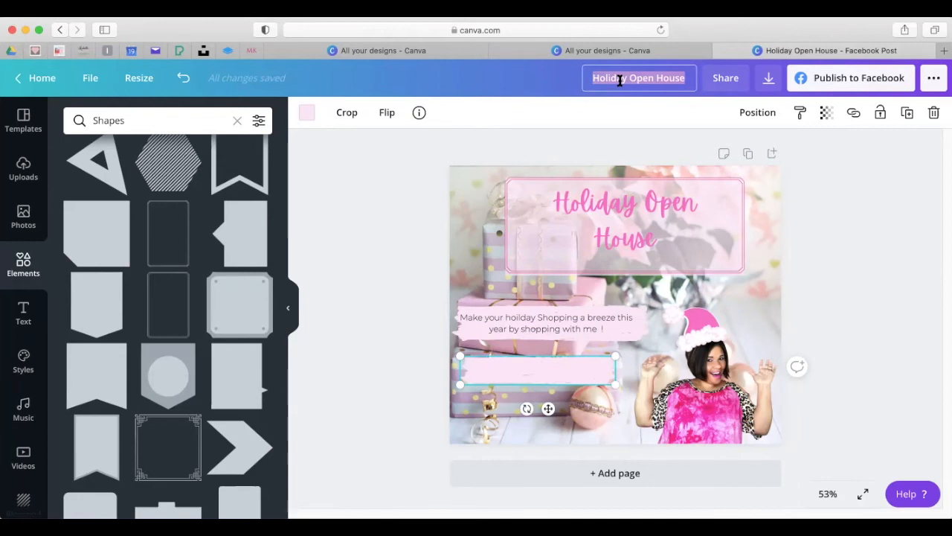
key(BackSpace)
text(Holiday Open Ho)
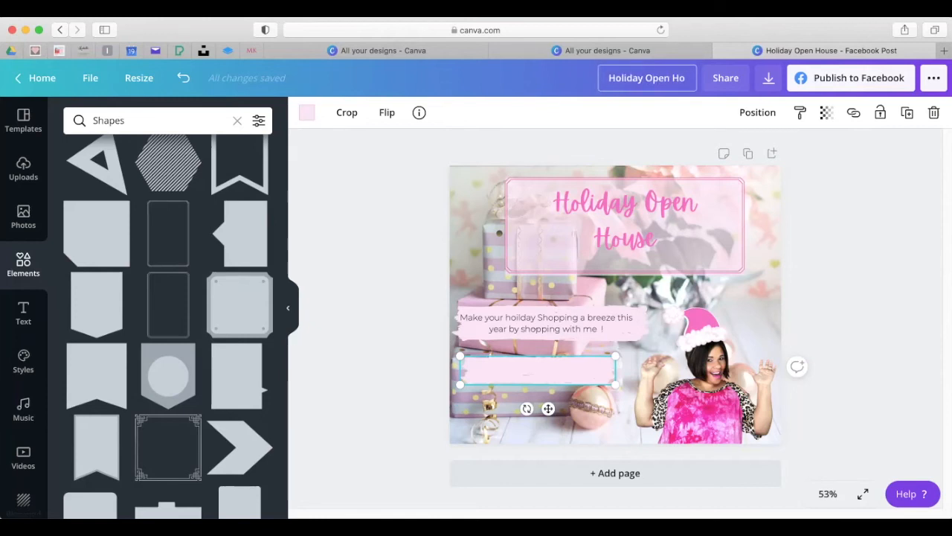
text(use Fler)
key(BackSpace)
key(BackSpace)
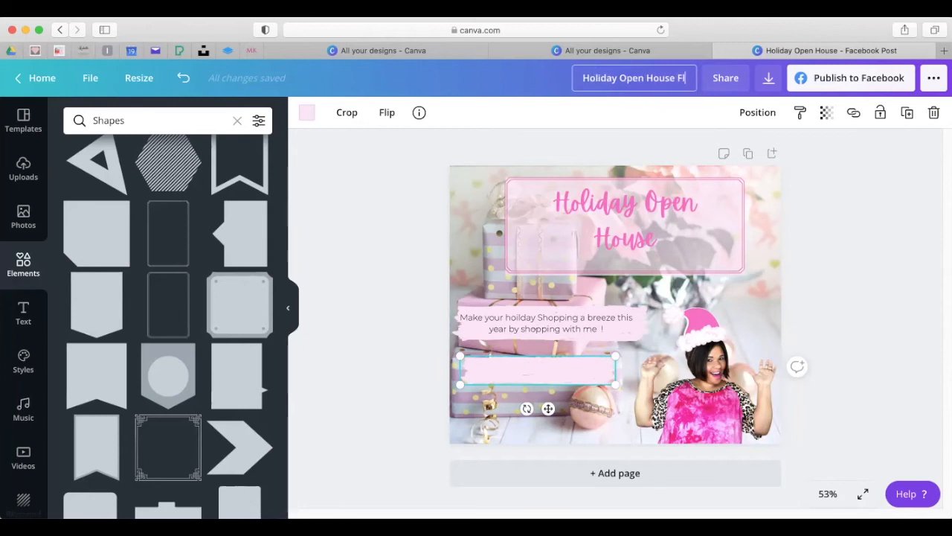
text(yer)
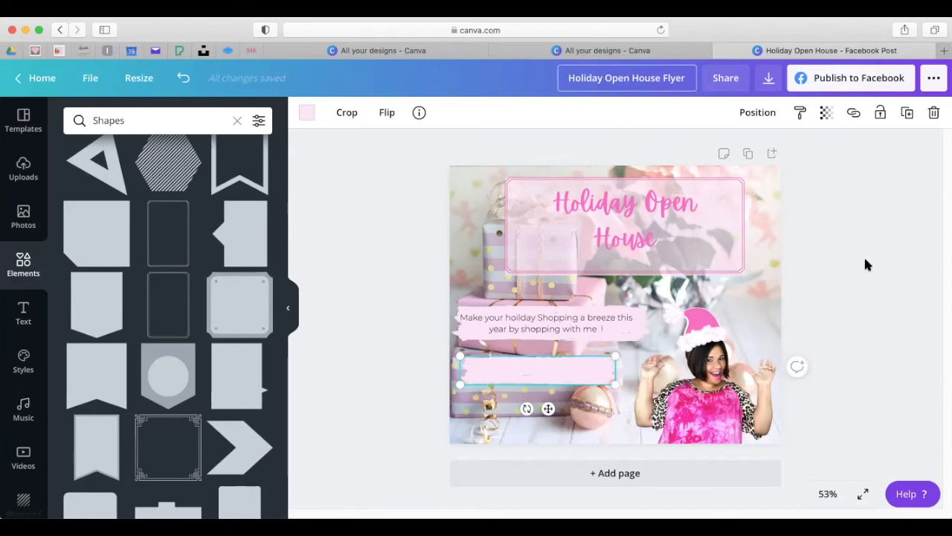
click(862, 262)
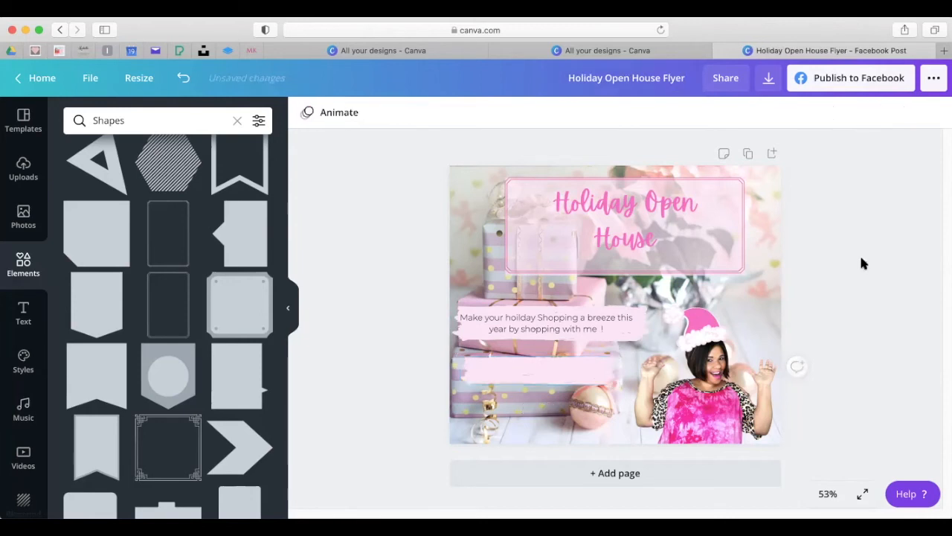
Duplicate the flyer page and delete the copy.
click(746, 286)
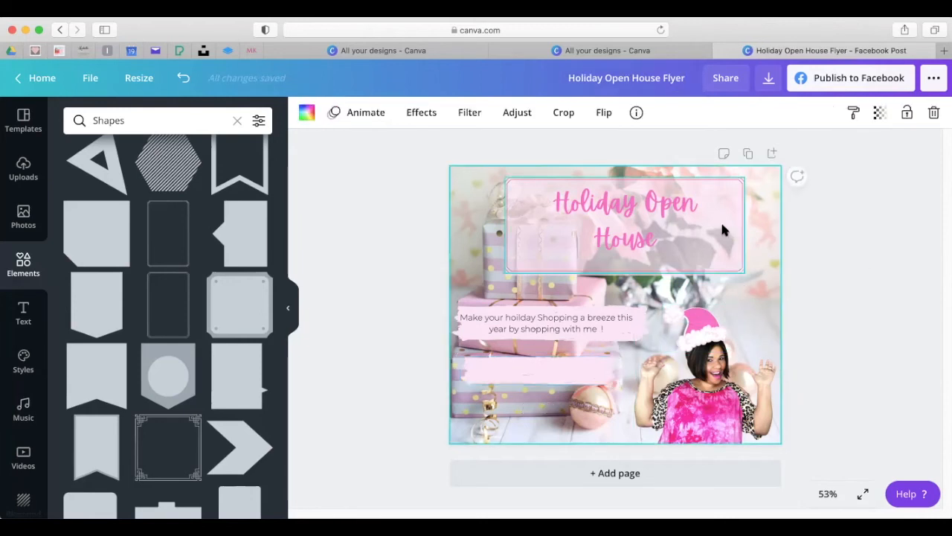
click(748, 155)
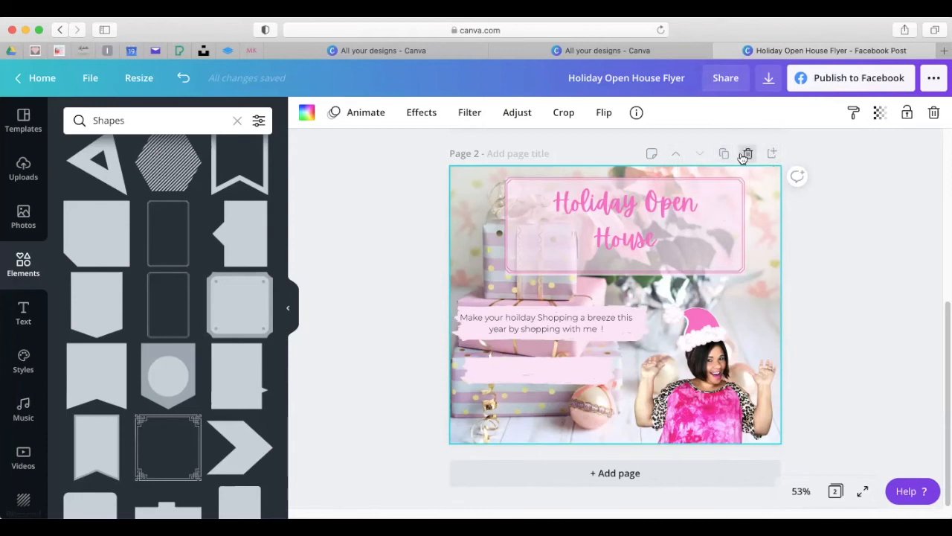
click(747, 154)
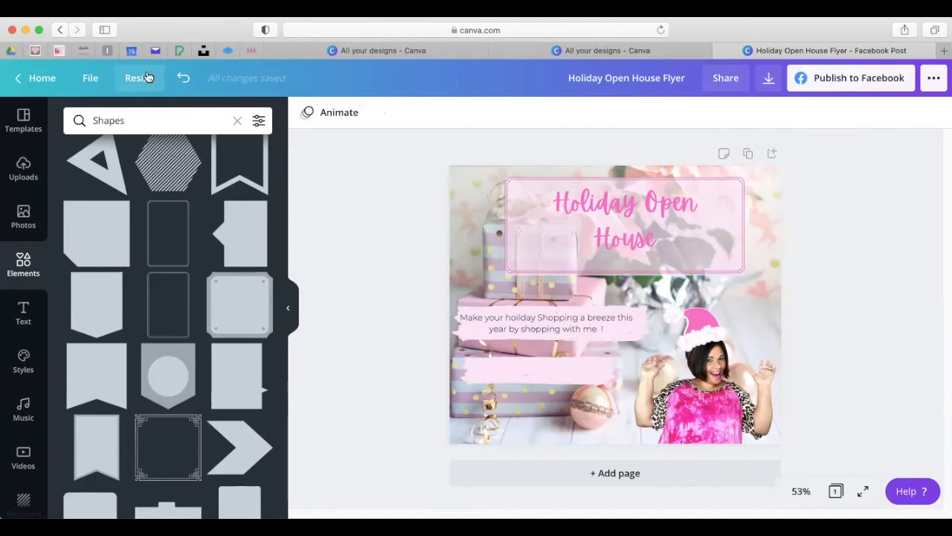
Return to the home page, look through the suggested design types and start a new YouTube Thumbnail design.
click(43, 79)
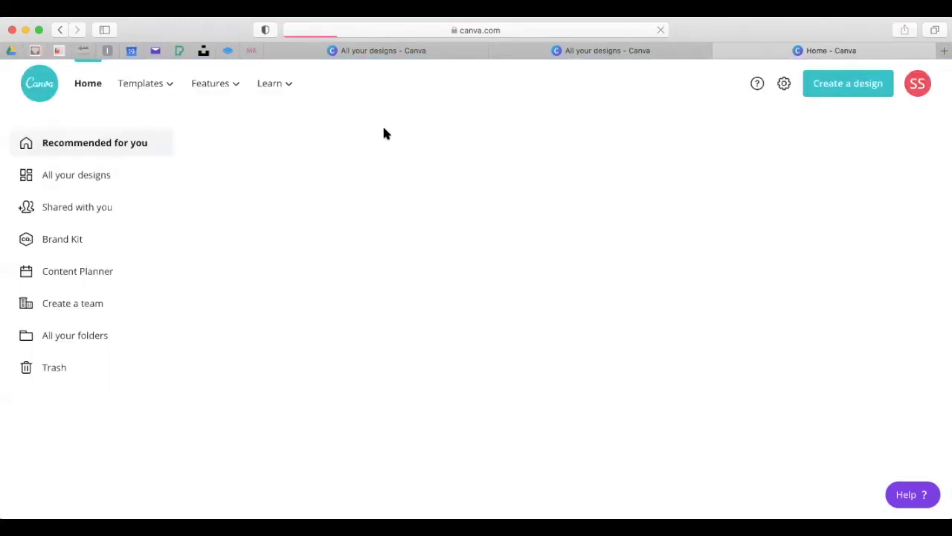
scroll(419, 219, down, 1)
scroll(418, 219, down, 5)
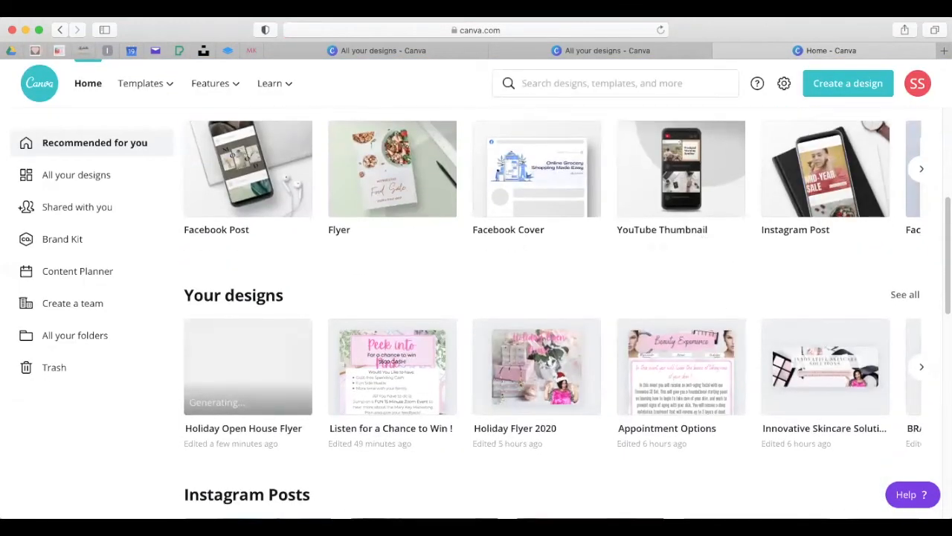
click(921, 169)
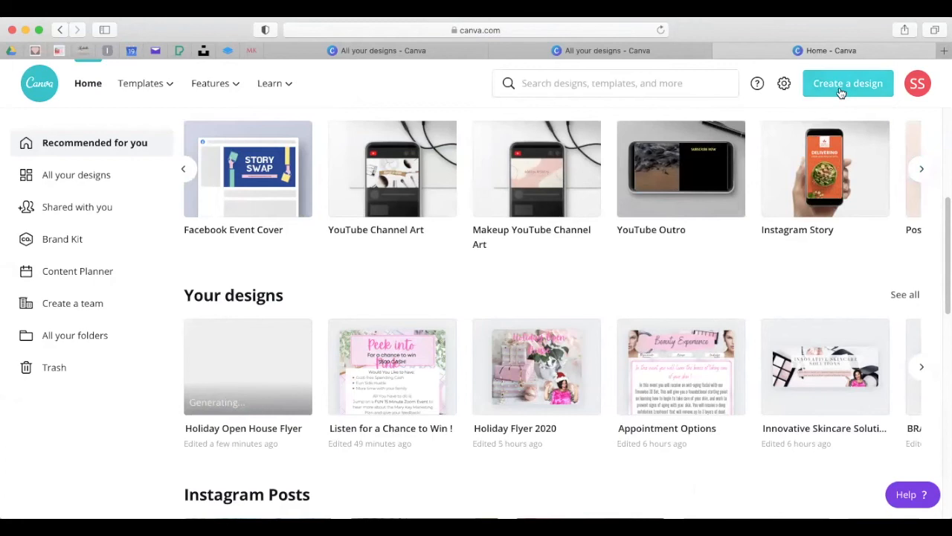
click(186, 169)
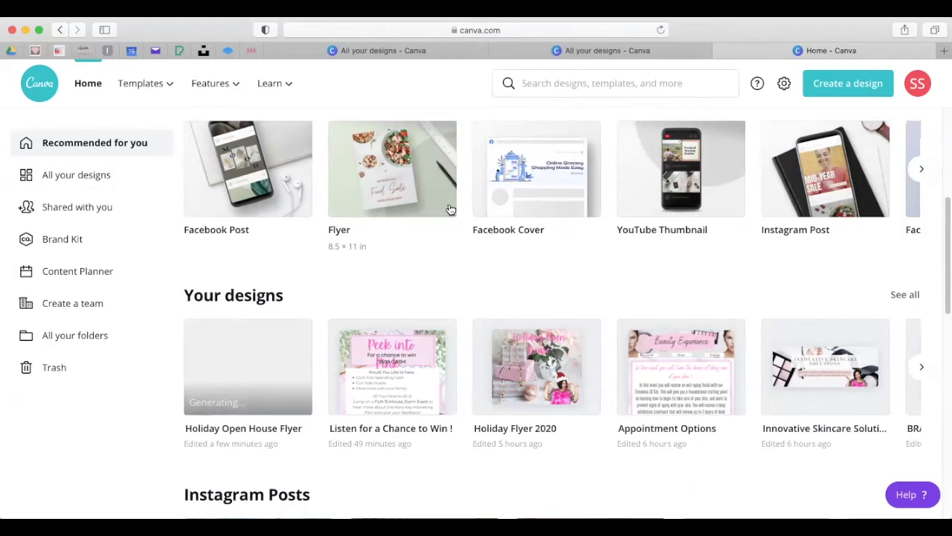
click(679, 191)
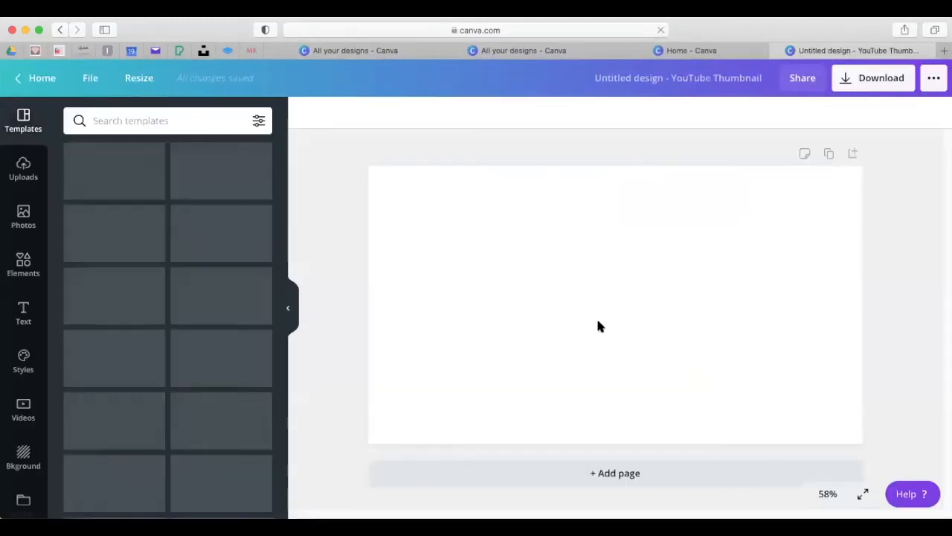
Look at the uploads and recently used photos, and search the photo library for "Pink Office".
click(31, 186)
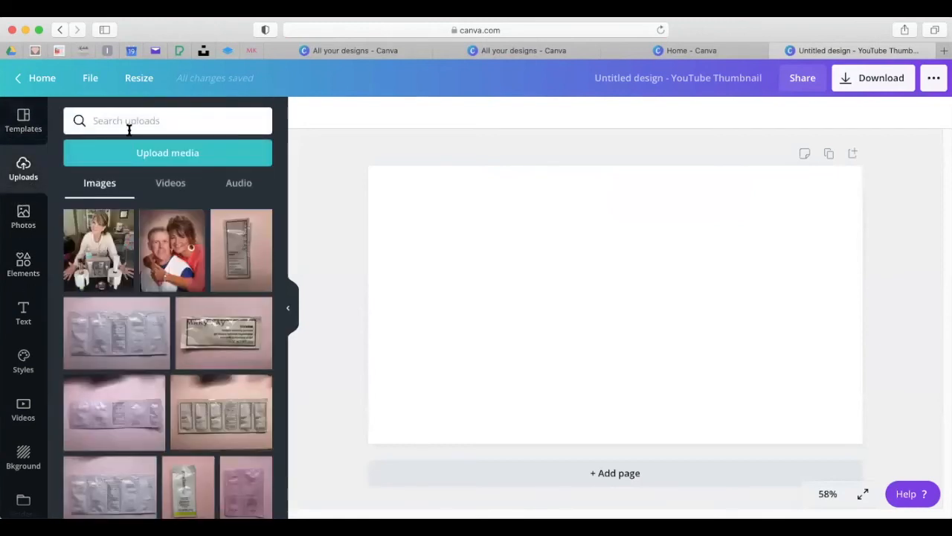
click(23, 215)
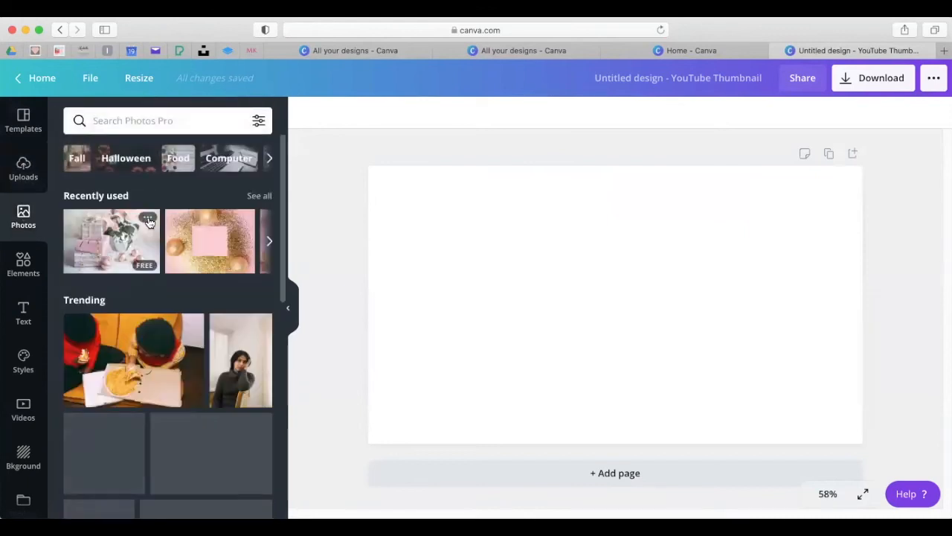
click(268, 240)
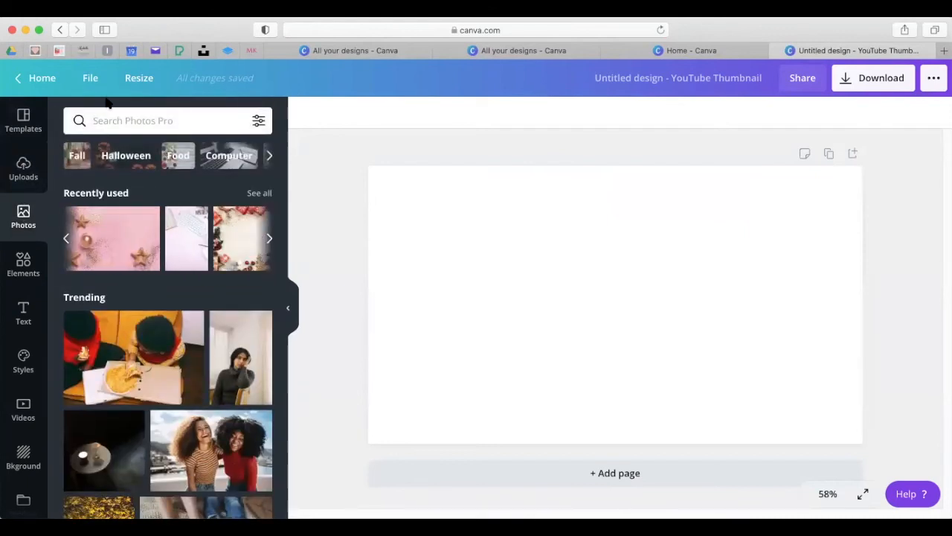
click(110, 125)
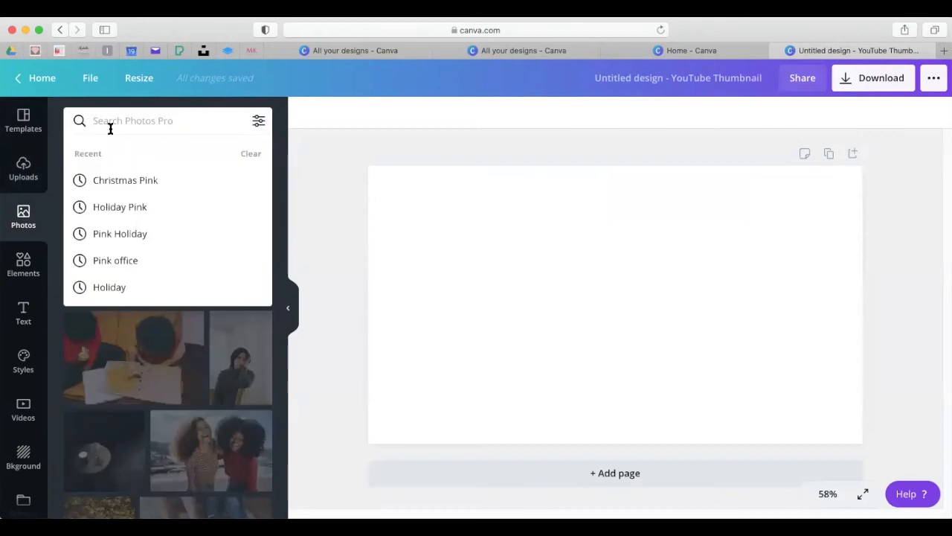
text(Pink Office)
key(Return)
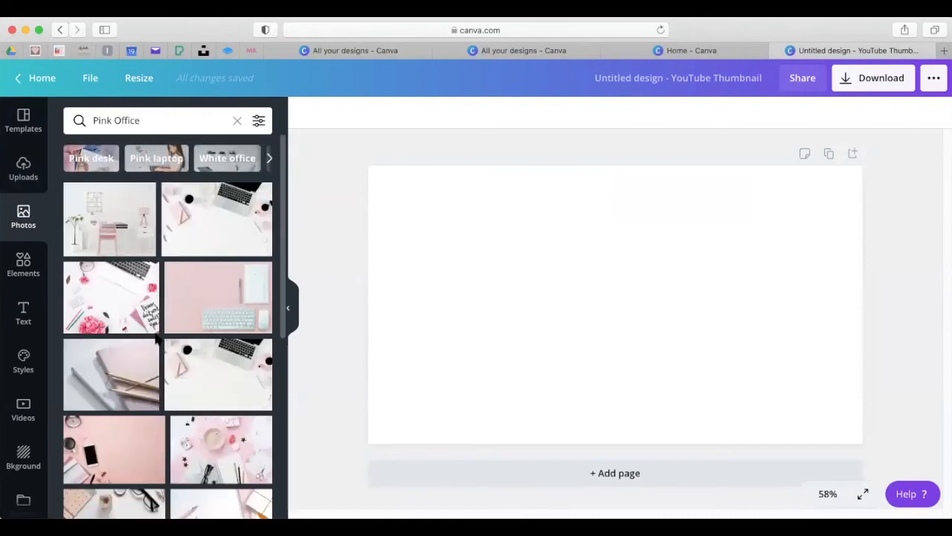
Add the white desk photo with the laptop, coffee cup and pink notebook, and enlarge it to fill the whole thumbnail.
scroll(157, 407, down, 1)
scroll(162, 402, down, 1)
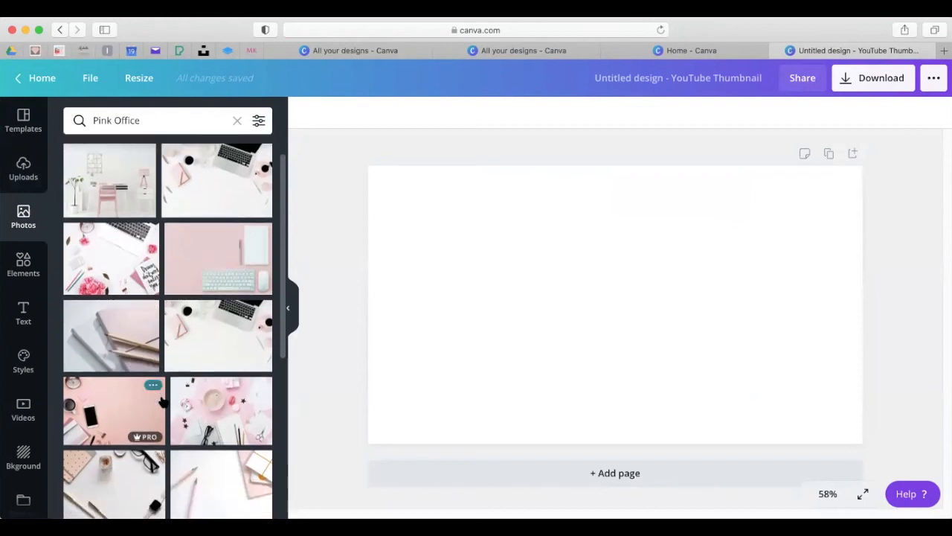
scroll(189, 260, up, 1)
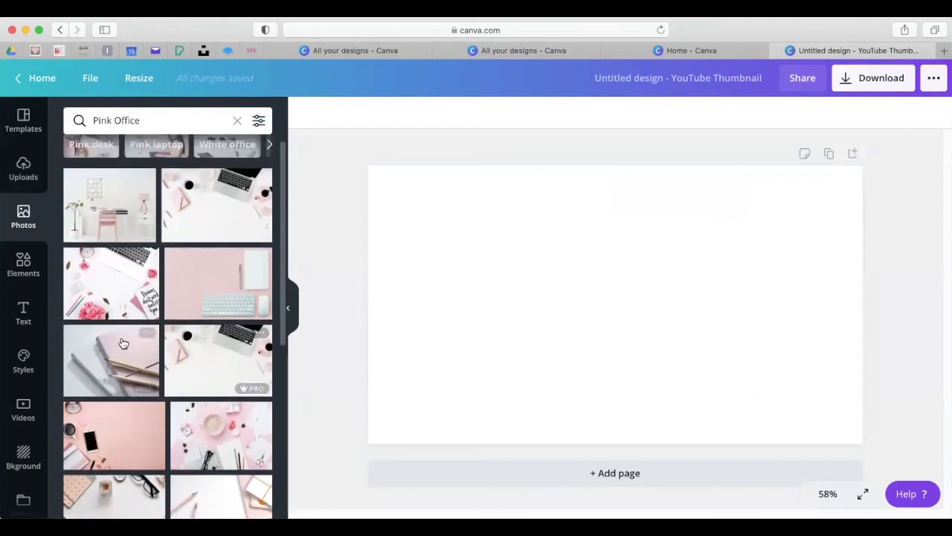
scroll(214, 206, down, 8)
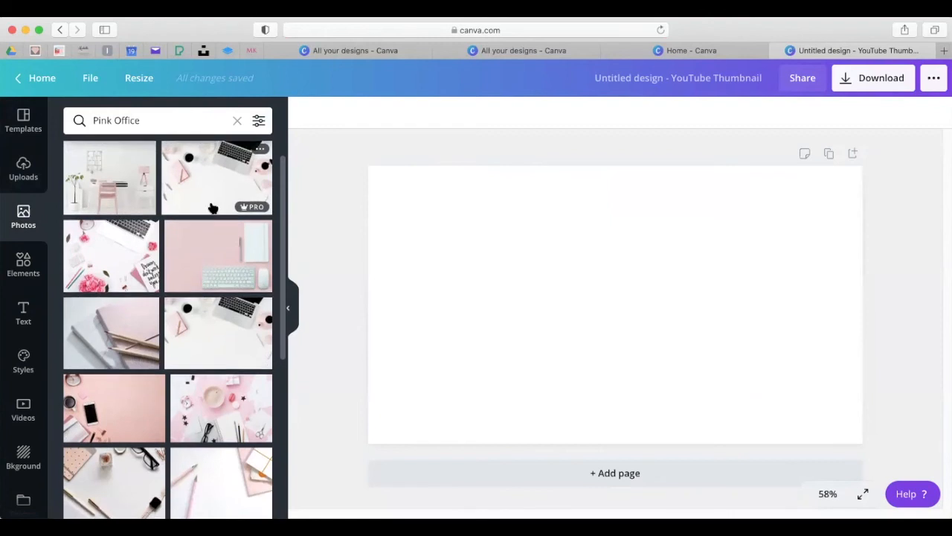
scroll(211, 206, down, 8)
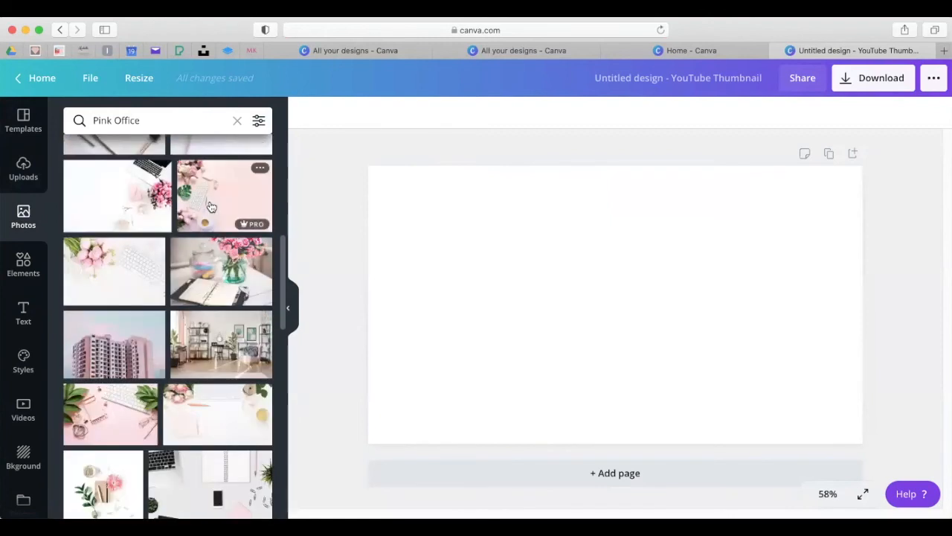
scroll(211, 207, down, 7)
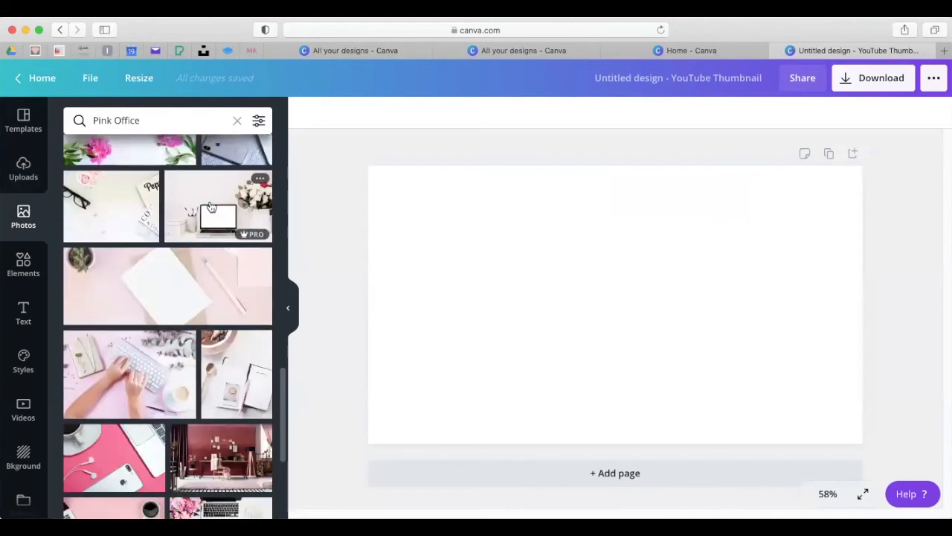
scroll(211, 207, up, 20)
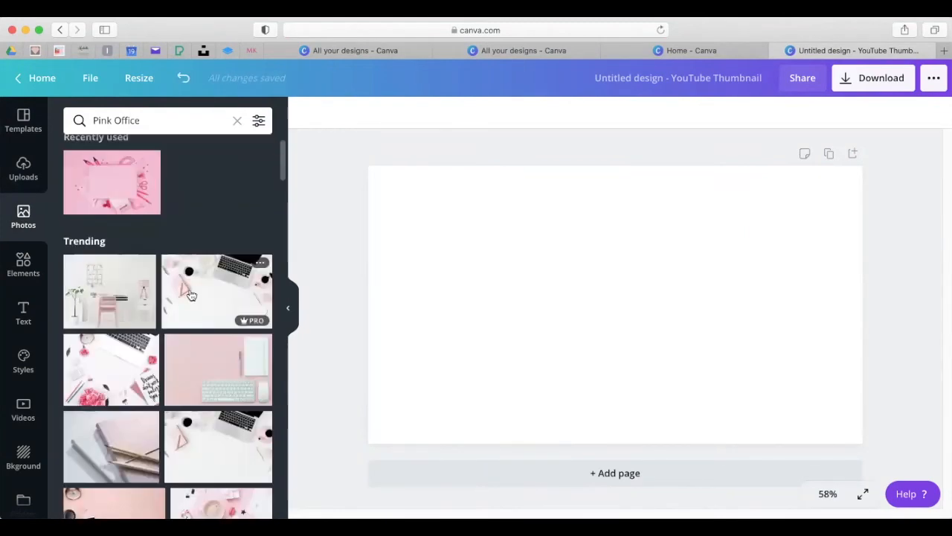
click(205, 294)
drag(524, 308, 444, 282)
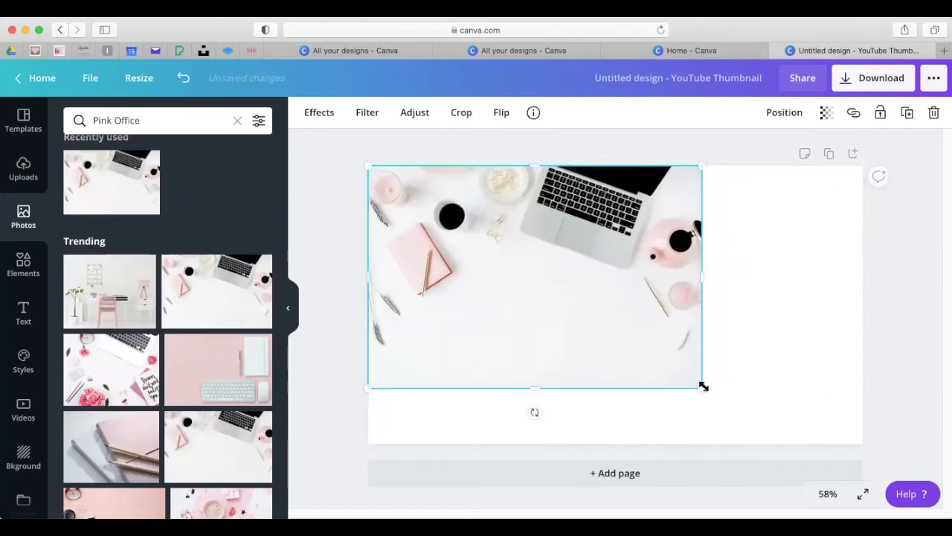
drag(702, 387, 784, 442)
drag(789, 310, 863, 316)
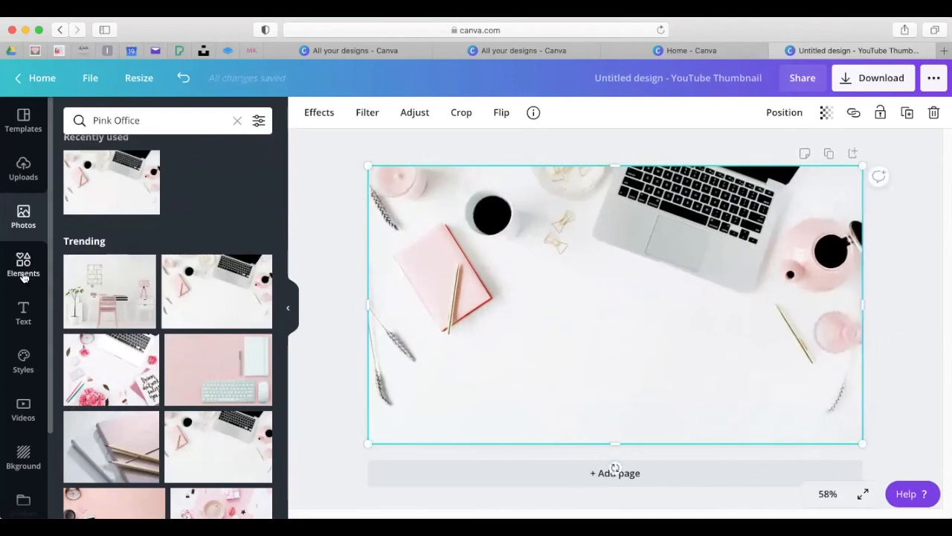
Add a heading over the desk photo, enlarge it to about size 68.5 and place it above the page's middle.
click(21, 314)
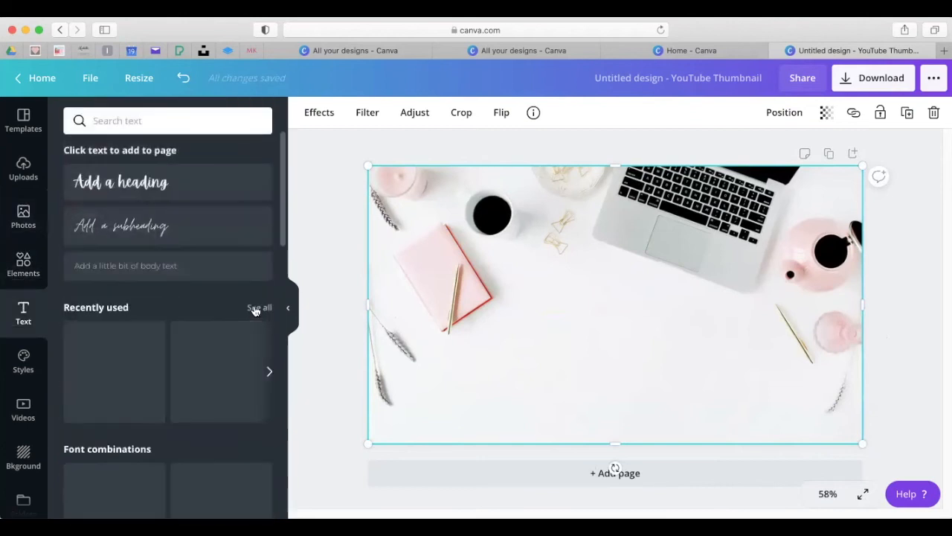
click(203, 193)
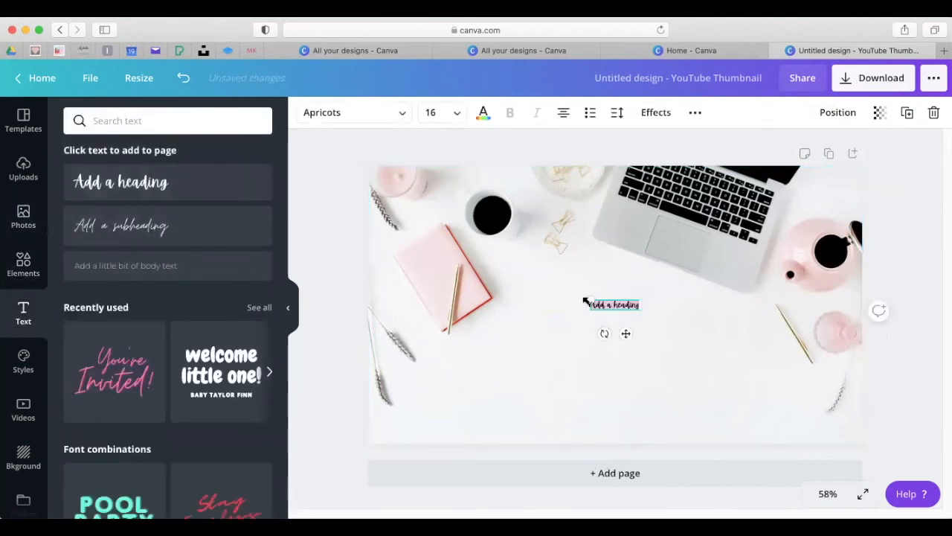
drag(486, 263, 429, 269)
drag(547, 332, 600, 294)
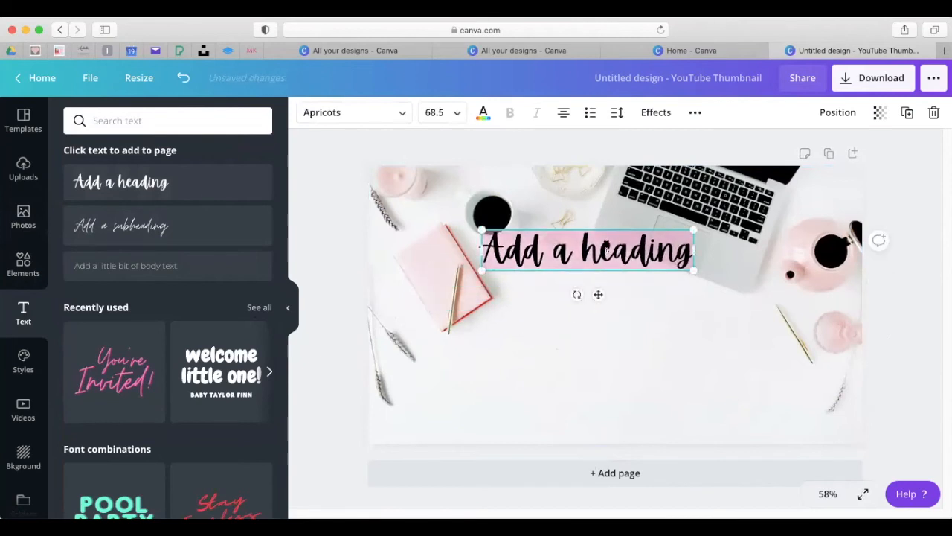
text(How to)
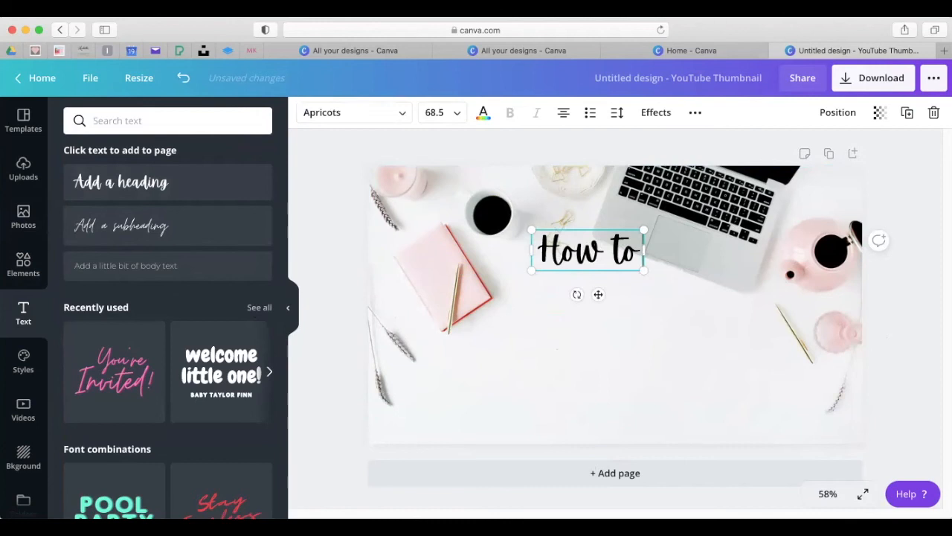
key(BackSpace)
key(BackSpace)
key(BackSpace)
key(BackSpace)
key(BackSpace)
key(BackSpace)
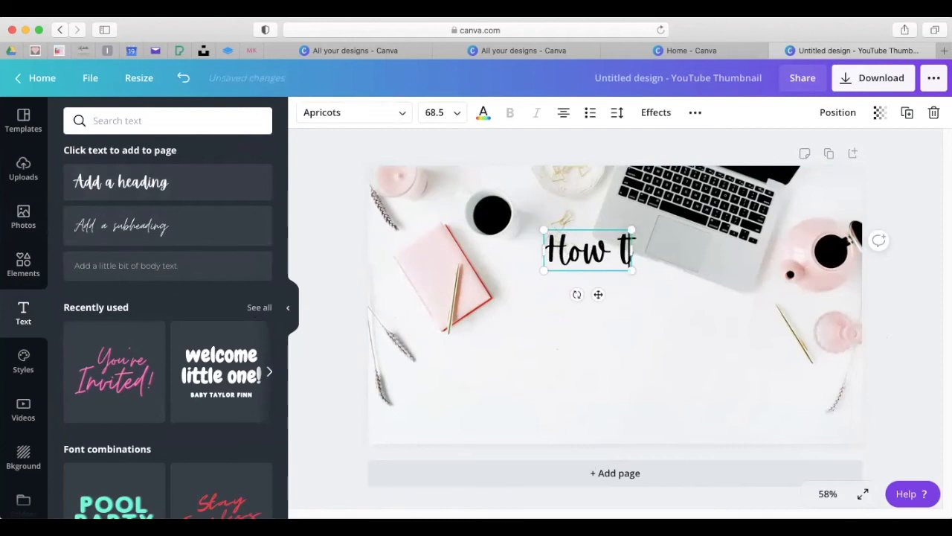
Replace the heading text with "Basic Canva Tutorial", breaking the line before "Tutorial".
text(Basic)
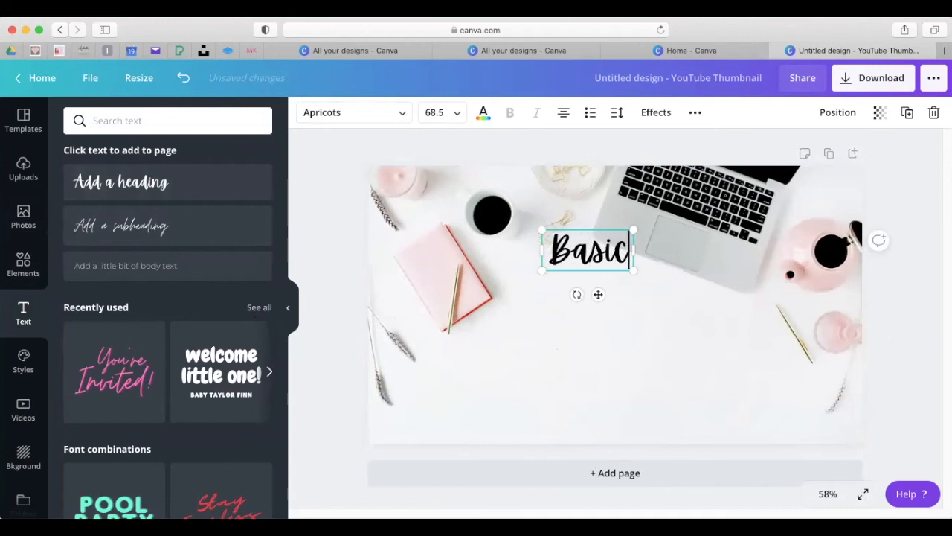
text( Tu)
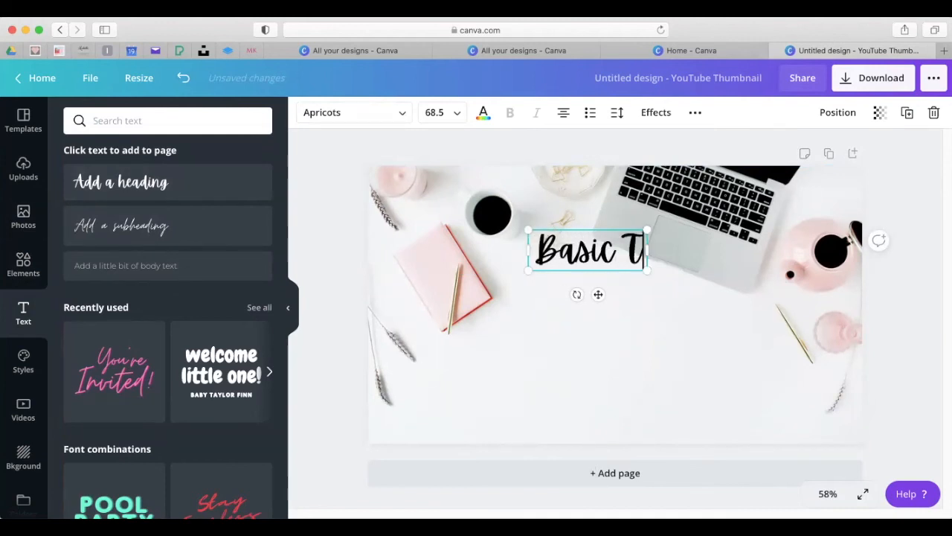
key(BackSpace)
key(BackSpace)
key(BackSpace)
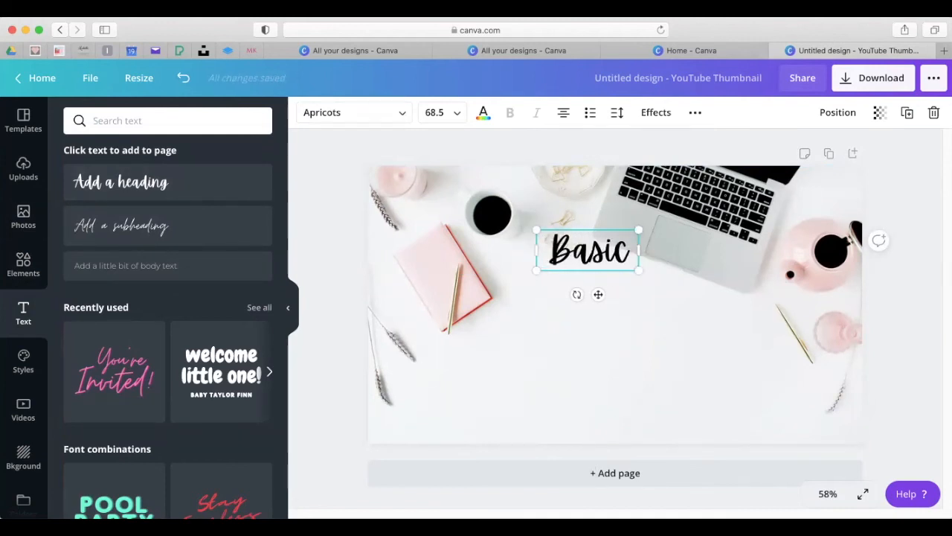
text(Canva)
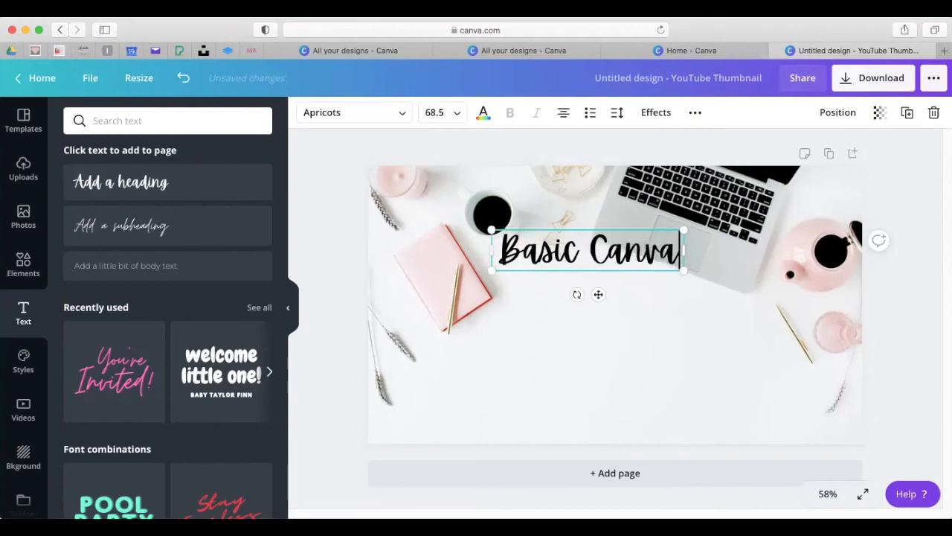
text( Tuto)
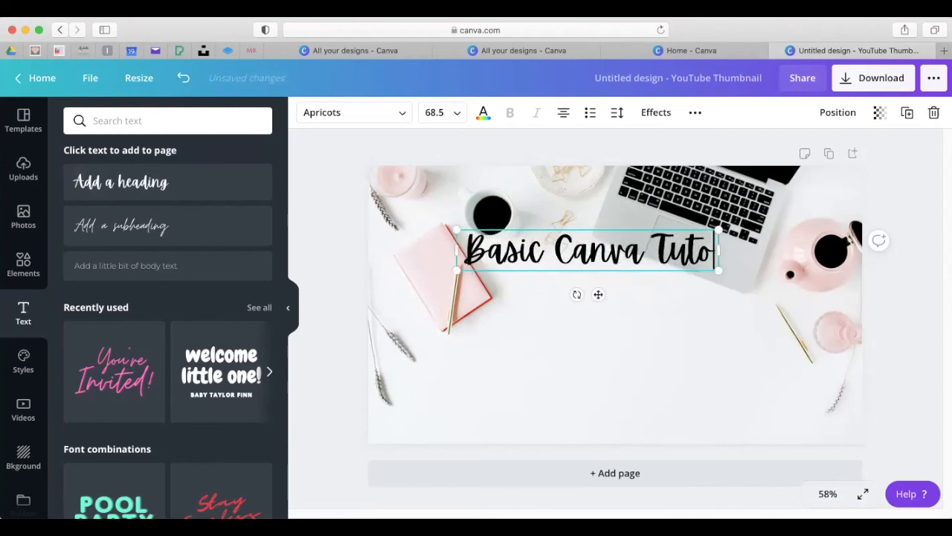
text(rial)
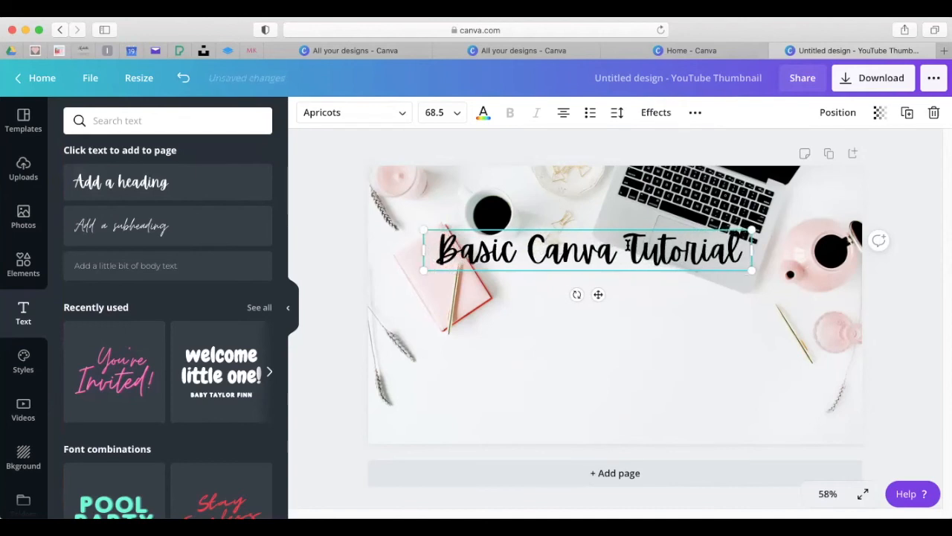
key(Return)
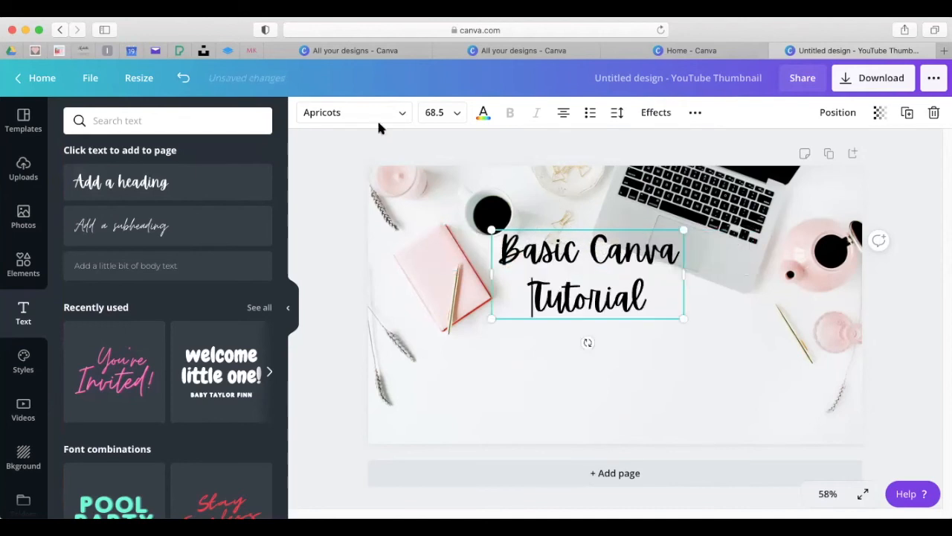
Colour the heading bright pink from the How To Entrepreneur palette and enlarge it to size 104.
click(483, 113)
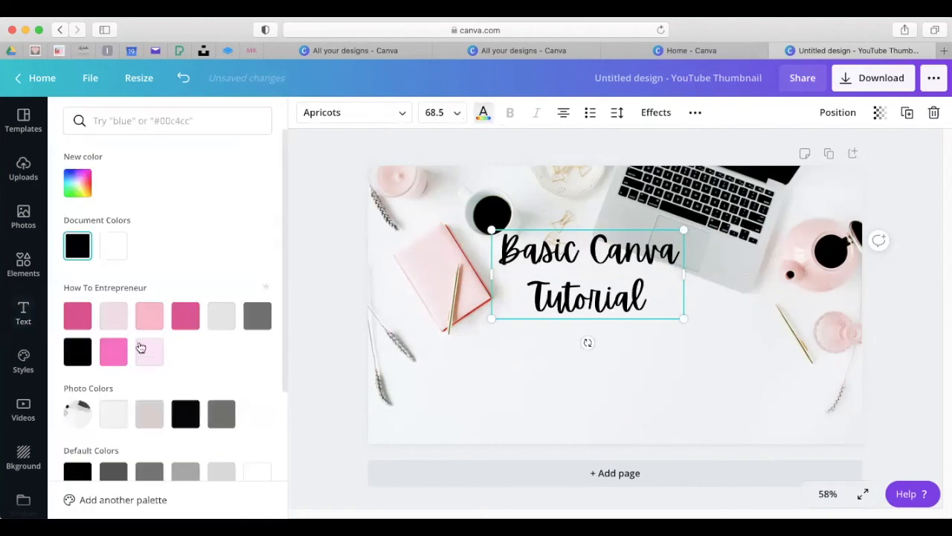
click(113, 351)
drag(737, 359, 774, 400)
shift+click(622, 268)
click(504, 369)
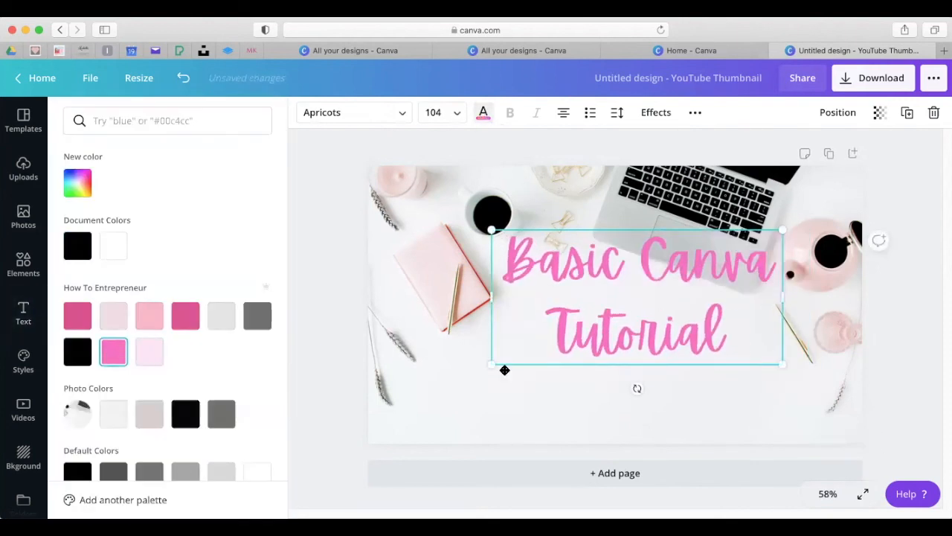
Centre the pink heading horizontally on the thumbnail, slightly above the page's middle.
click(728, 369)
click(819, 359)
drag(736, 354, 714, 340)
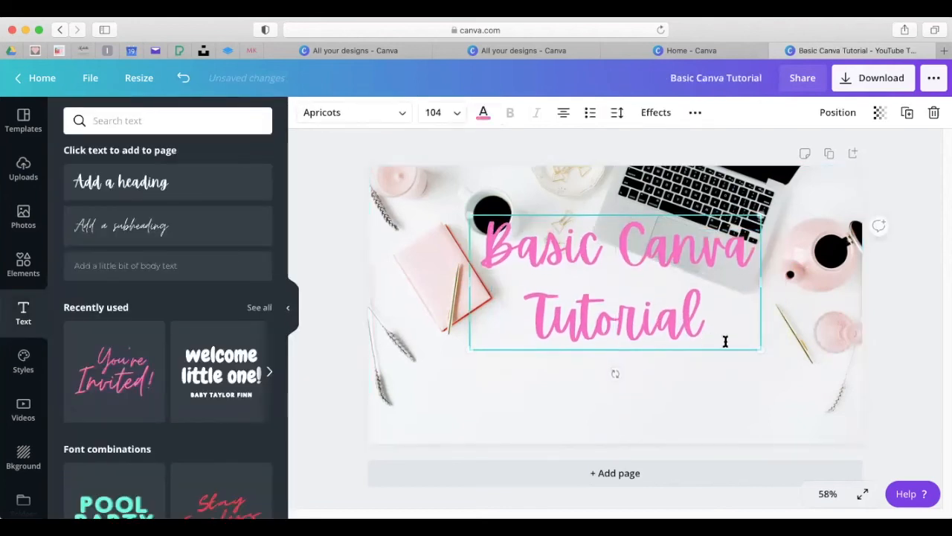
click(734, 383)
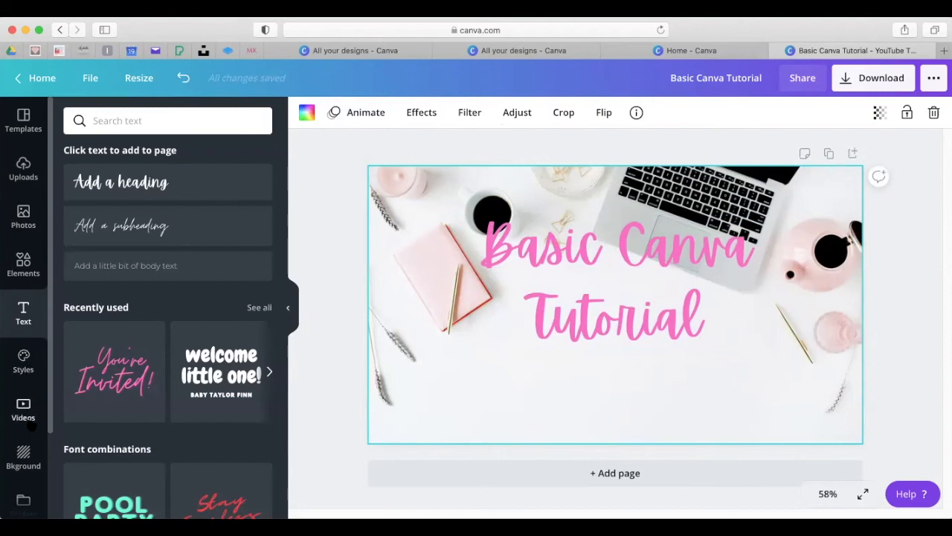
scroll(37, 415, down, 1)
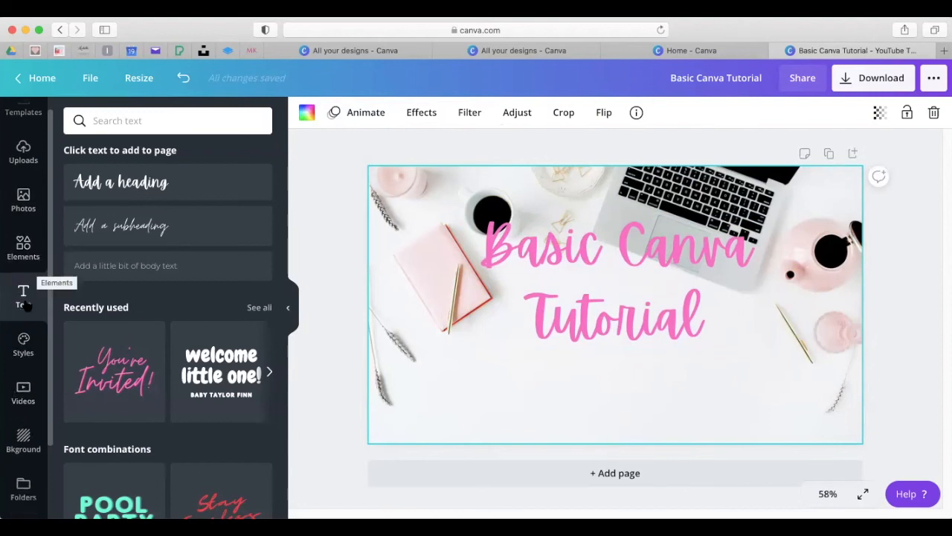
click(23, 342)
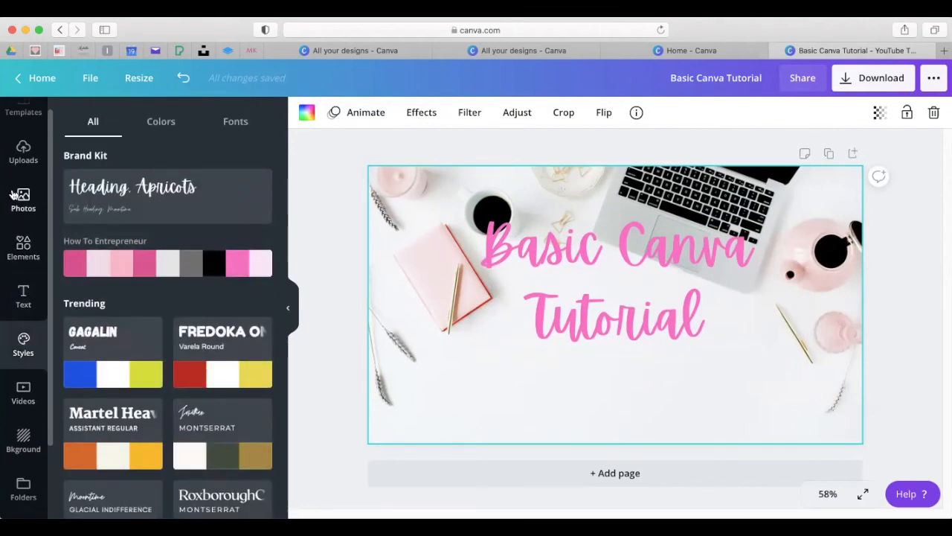
click(23, 199)
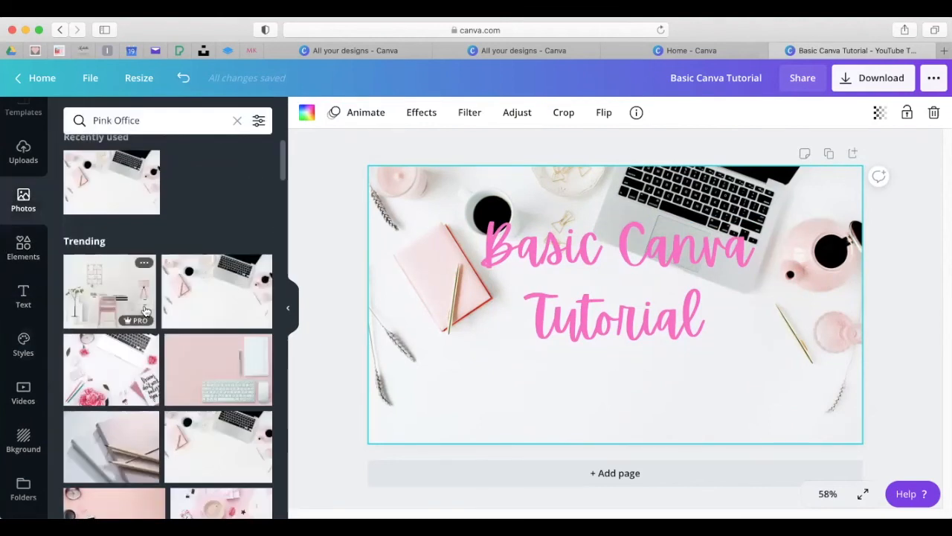
Add the uploaded background-free photo of the waving woman in pink and place it at the thumbnail's lower right corner.
click(27, 157)
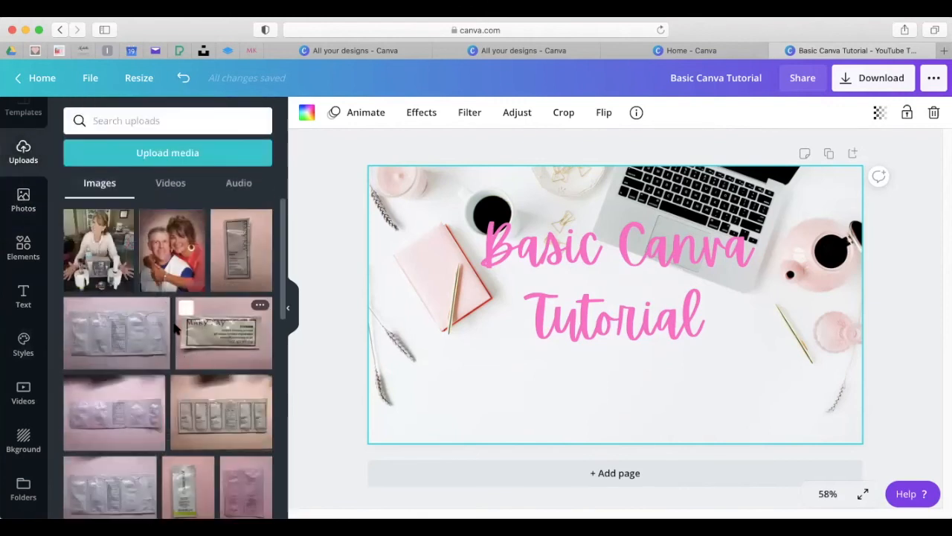
scroll(178, 311, down, 5)
scroll(178, 314, down, 10)
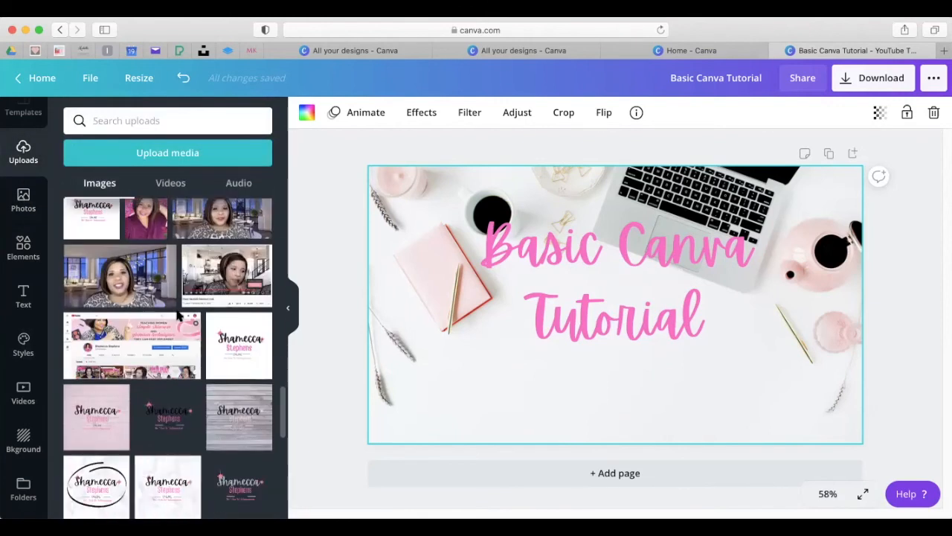
scroll(178, 319, down, 10)
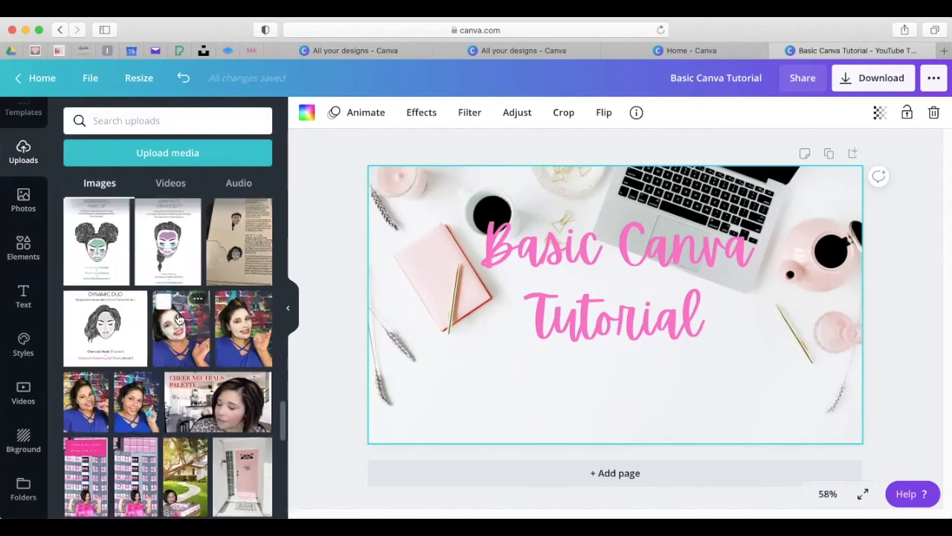
scroll(172, 342, down, 15)
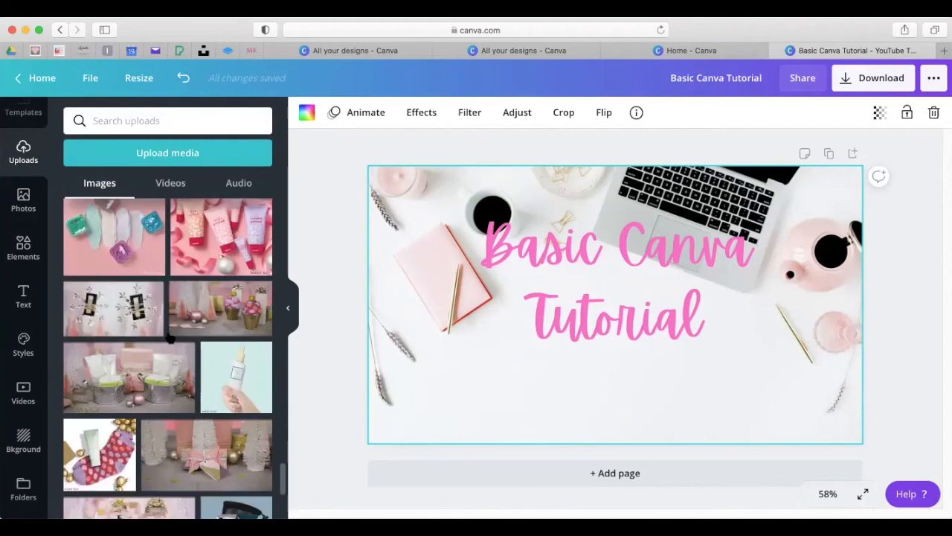
scroll(182, 355, down, 15)
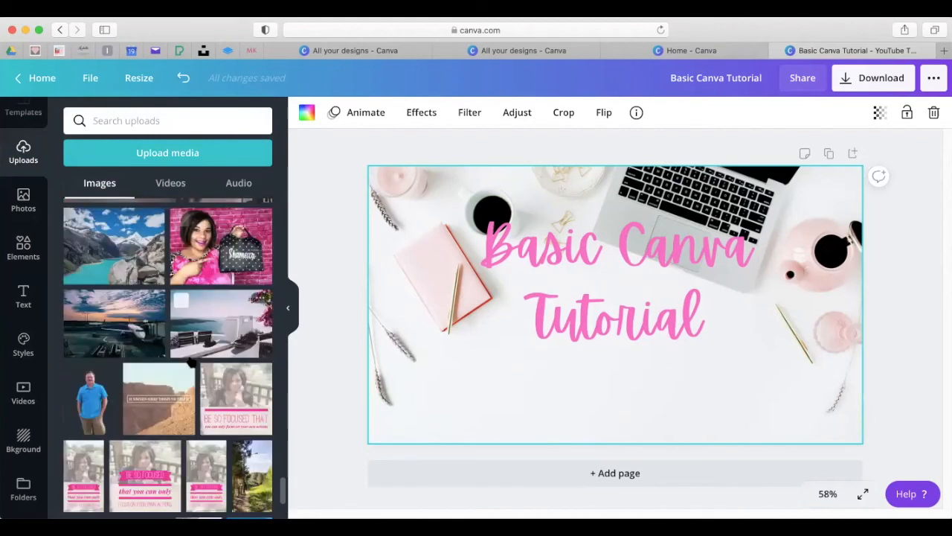
scroll(191, 361, down, 10)
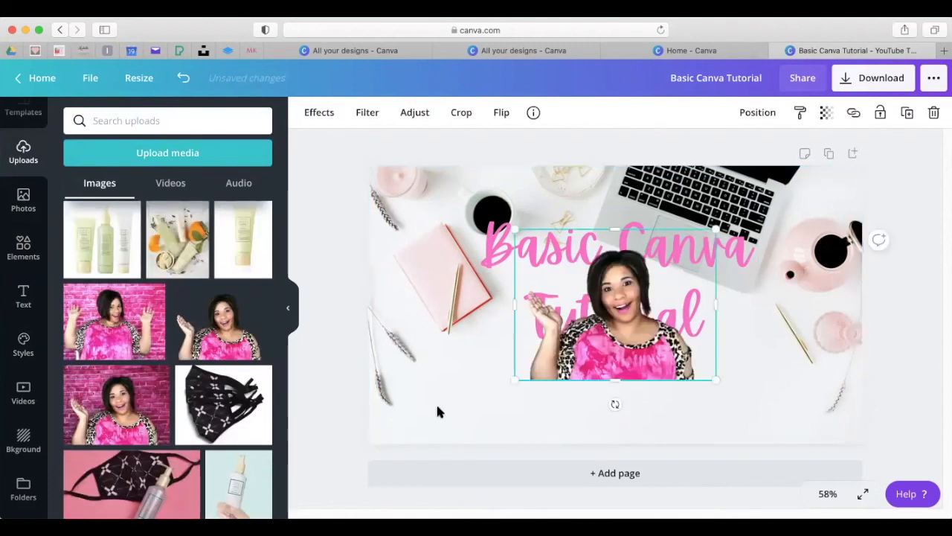
drag(674, 370, 808, 432)
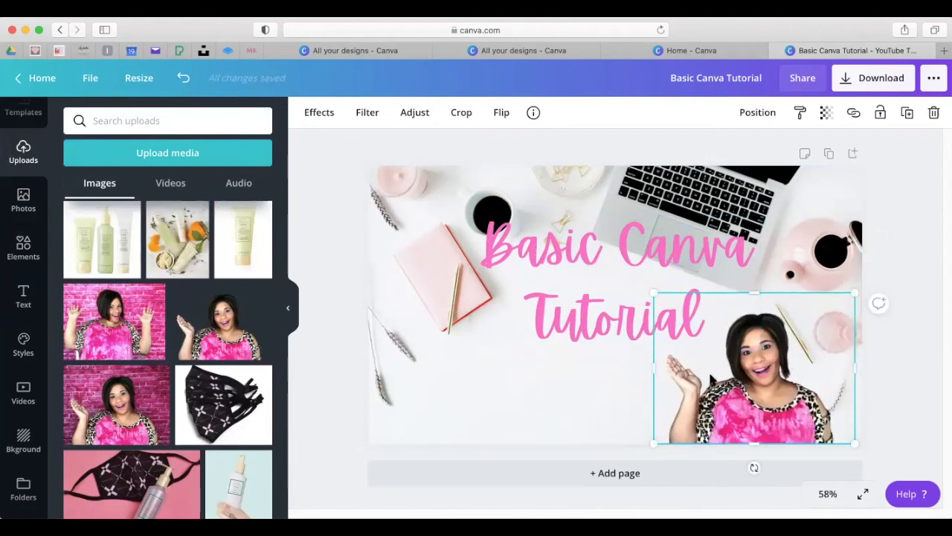
click(589, 400)
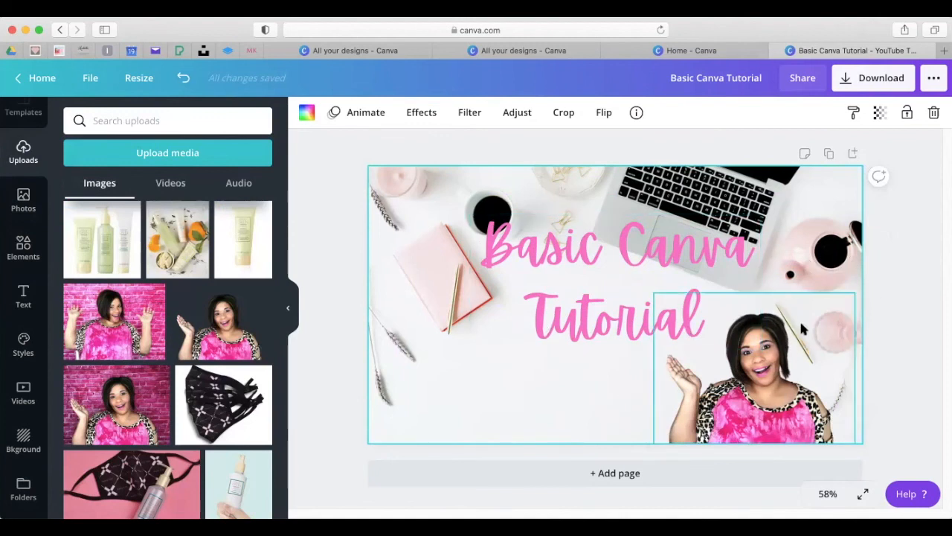
Shift the waving woman's photo towards the page's right edge and shrink it to about 463 by 342 in the lower right corner.
drag(781, 381, 801, 376)
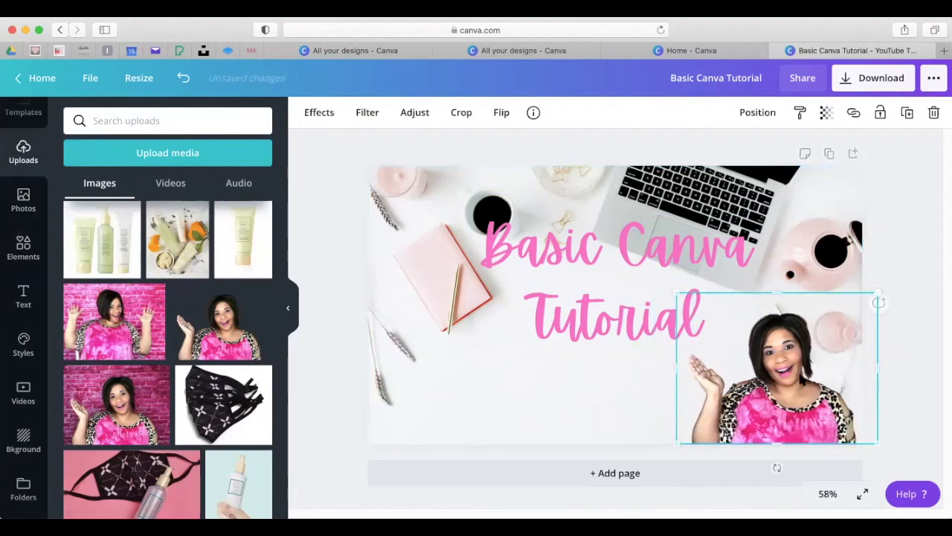
drag(675, 292, 700, 310)
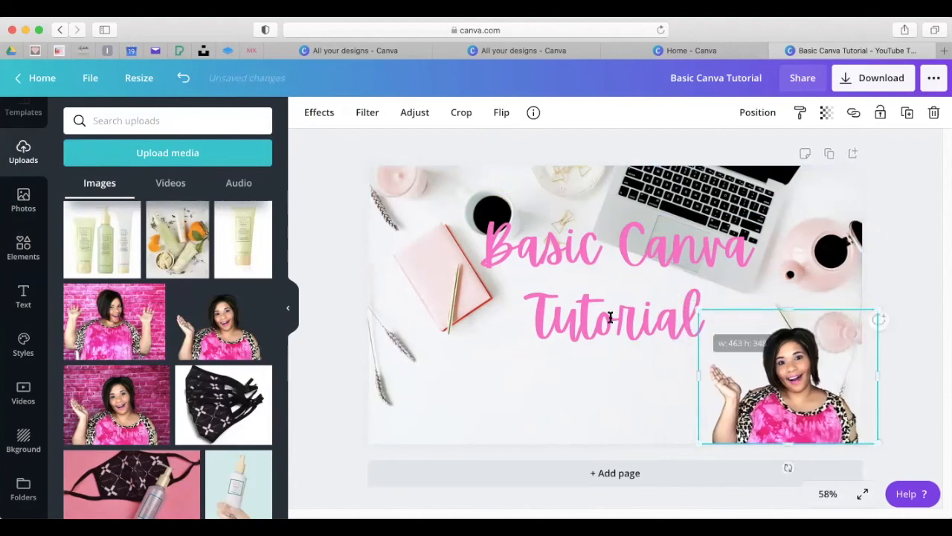
click(614, 398)
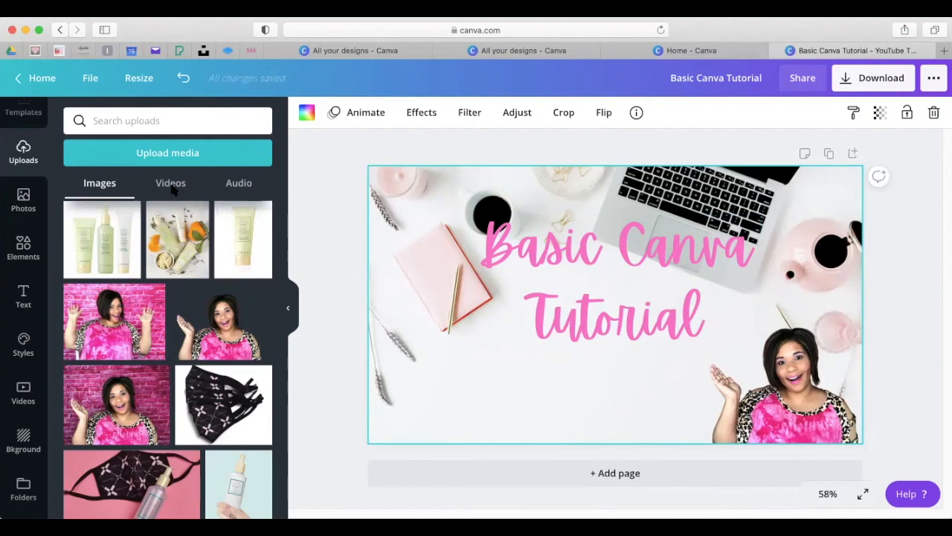
click(21, 200)
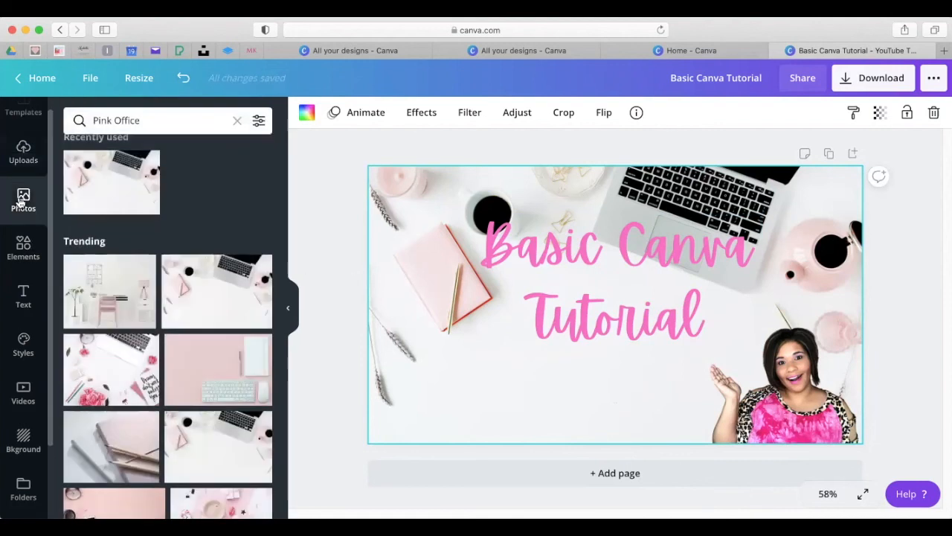
click(23, 121)
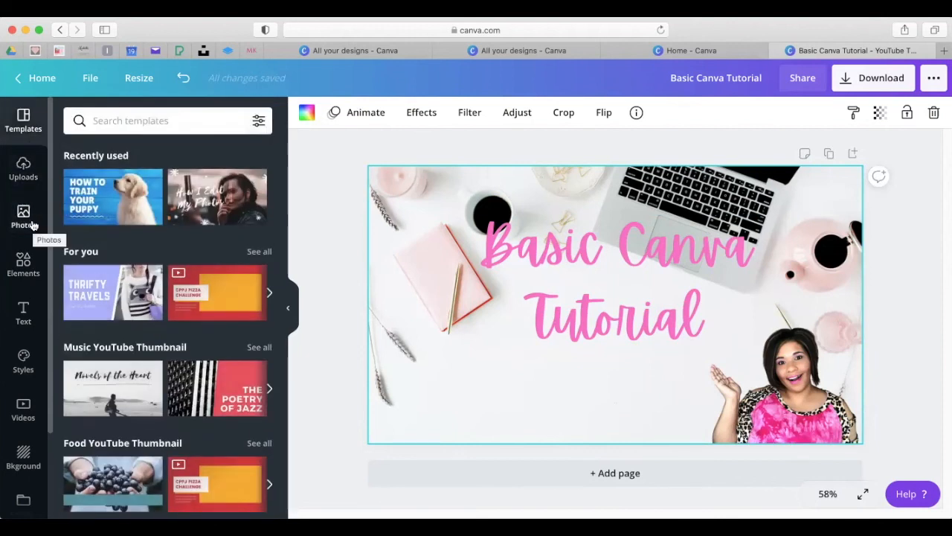
click(32, 225)
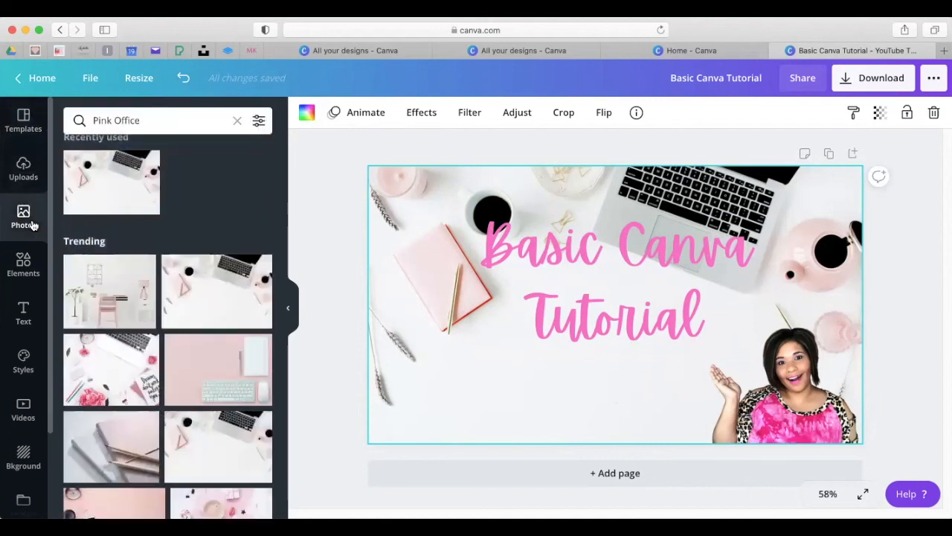
Add a pale pink square shape, stretch it into a wide rectangle over the heading area, and centre it horizontally on the page.
click(14, 273)
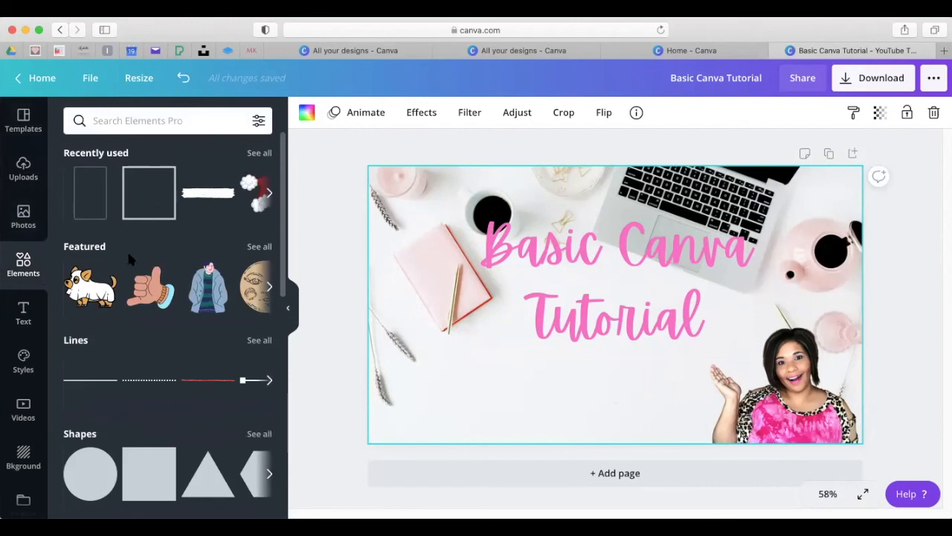
click(144, 476)
drag(574, 334, 504, 320)
drag(729, 295, 782, 296)
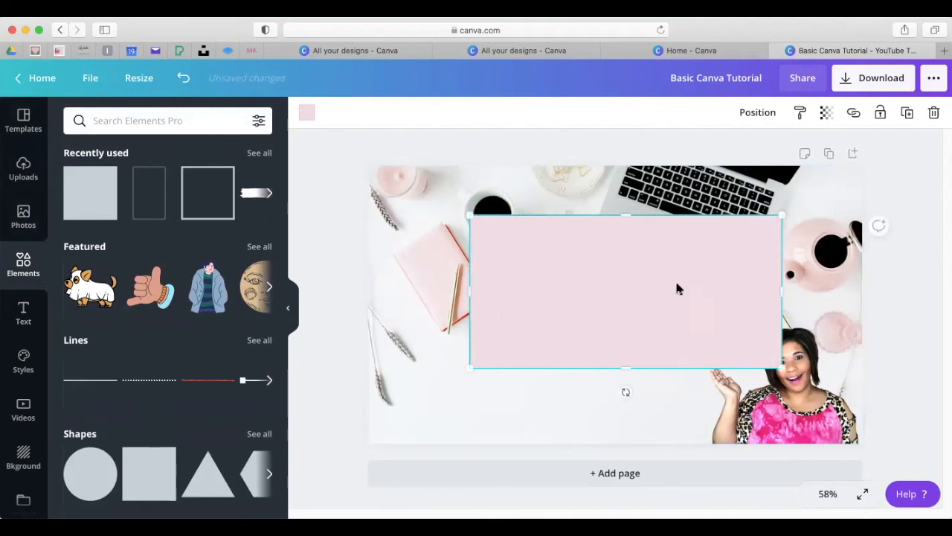
drag(665, 285, 659, 278)
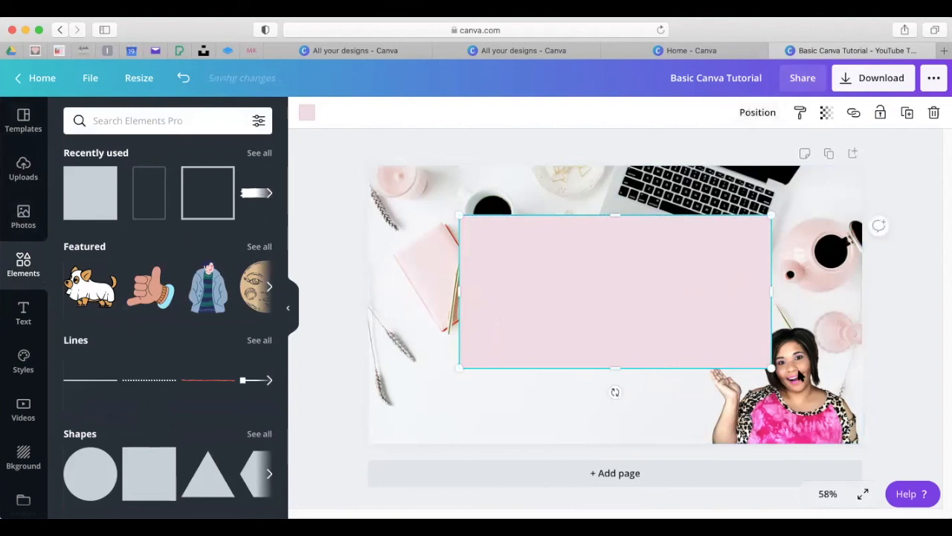
Send the pale pink rectangle backward behind both the waving woman's photo and the "Basic Canva Tutorial" heading.
click(760, 116)
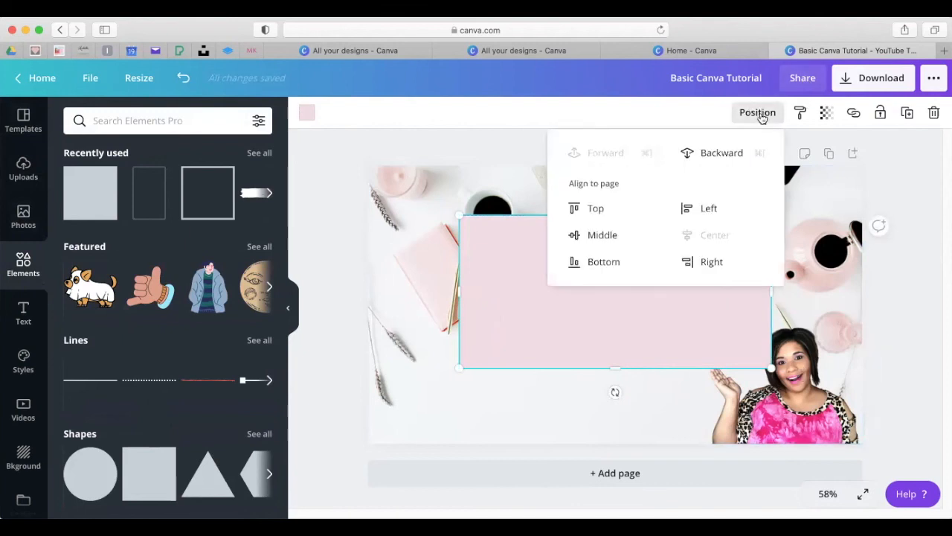
click(708, 156)
click(505, 407)
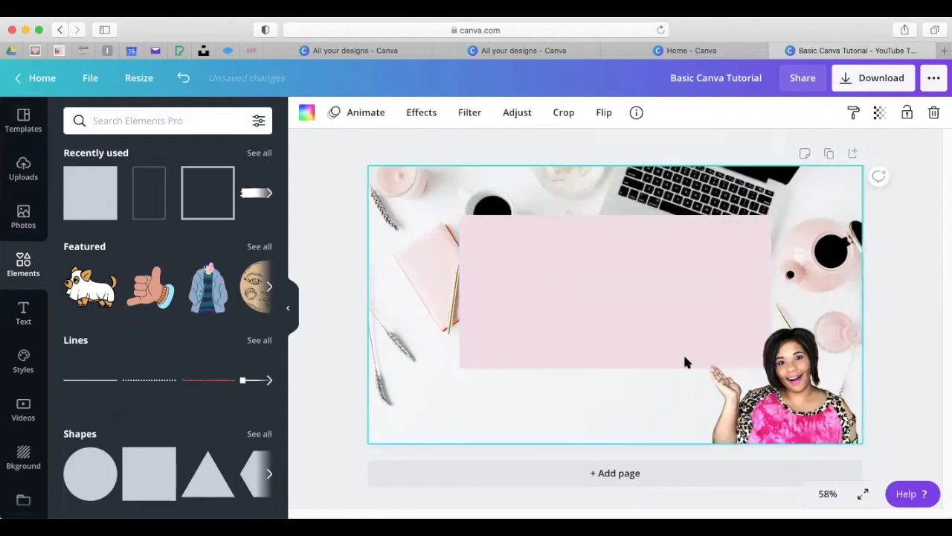
click(632, 260)
click(761, 111)
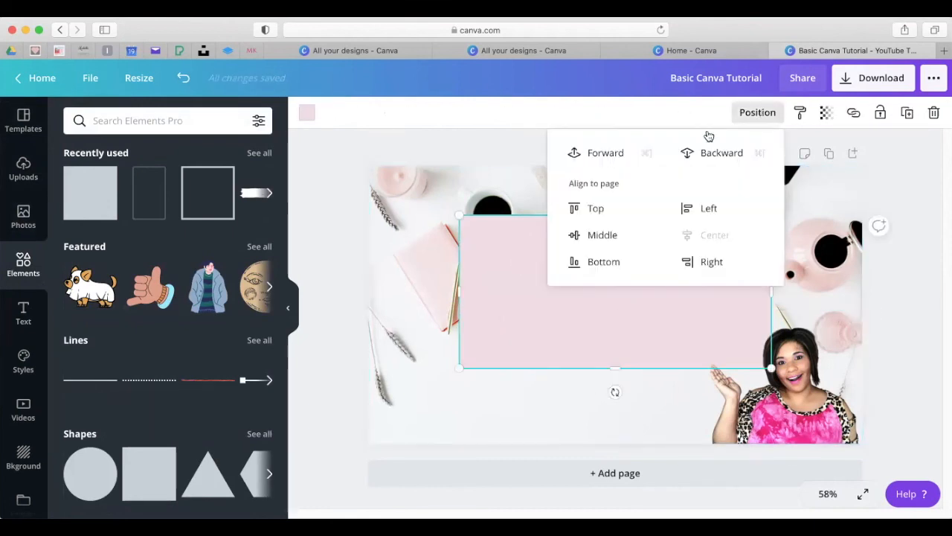
click(721, 153)
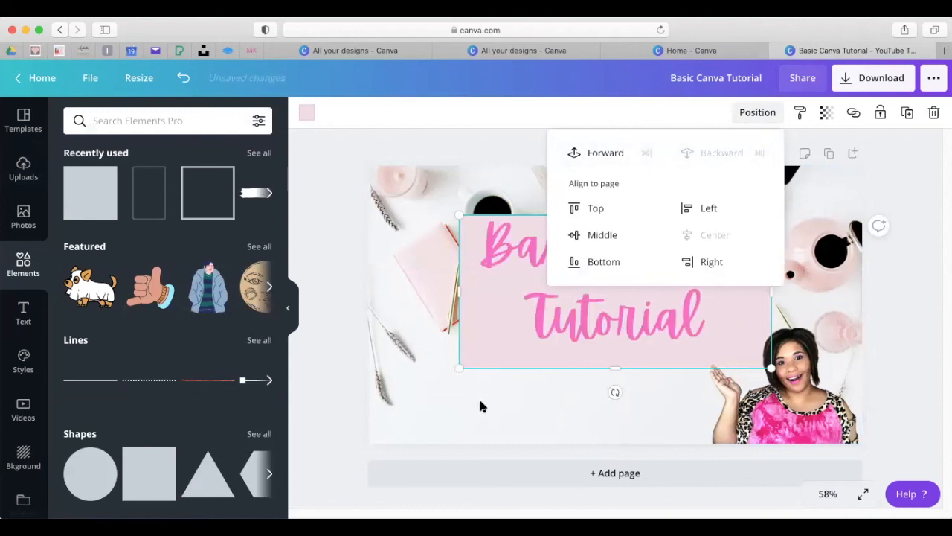
click(513, 388)
click(625, 266)
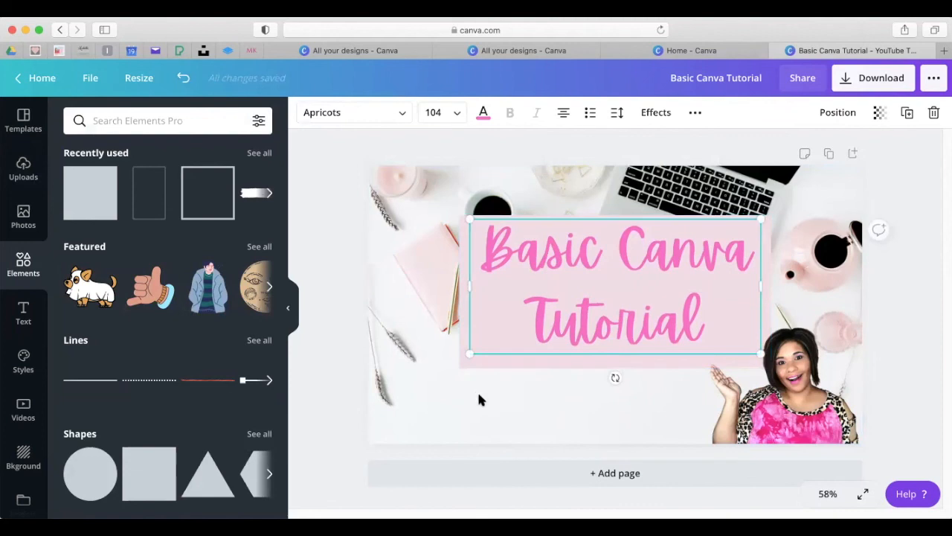
click(520, 400)
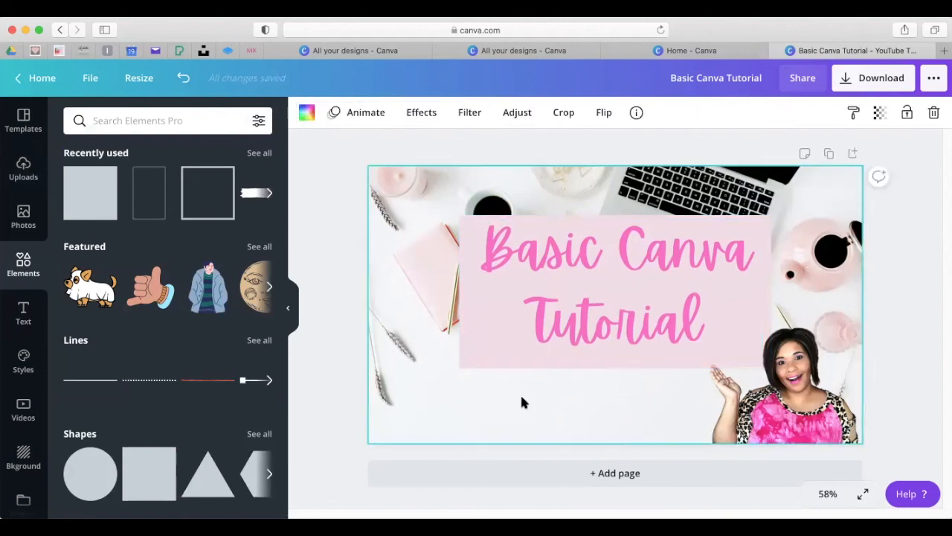
Add the recently used double-line frame with cut corners, rotate it sideways, and stretch it to border the pale pink rectangle.
click(488, 360)
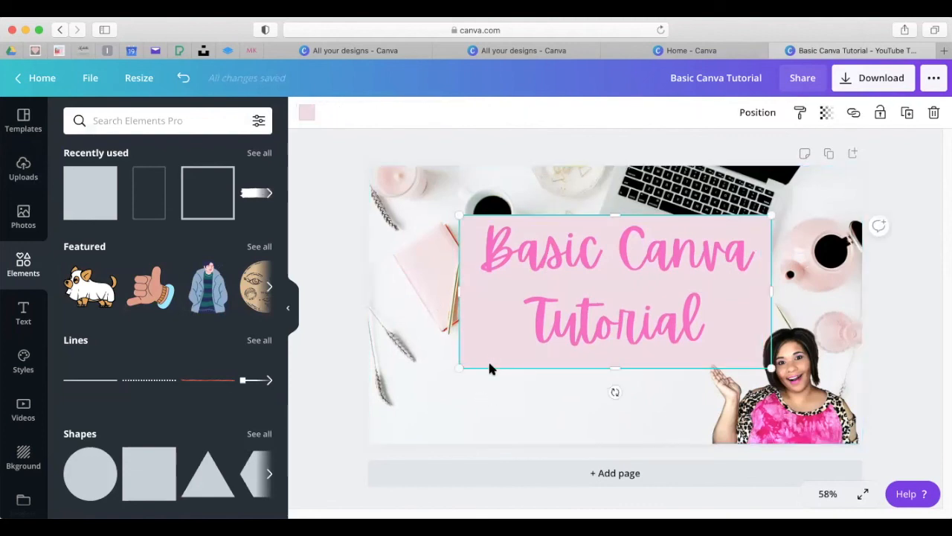
click(140, 196)
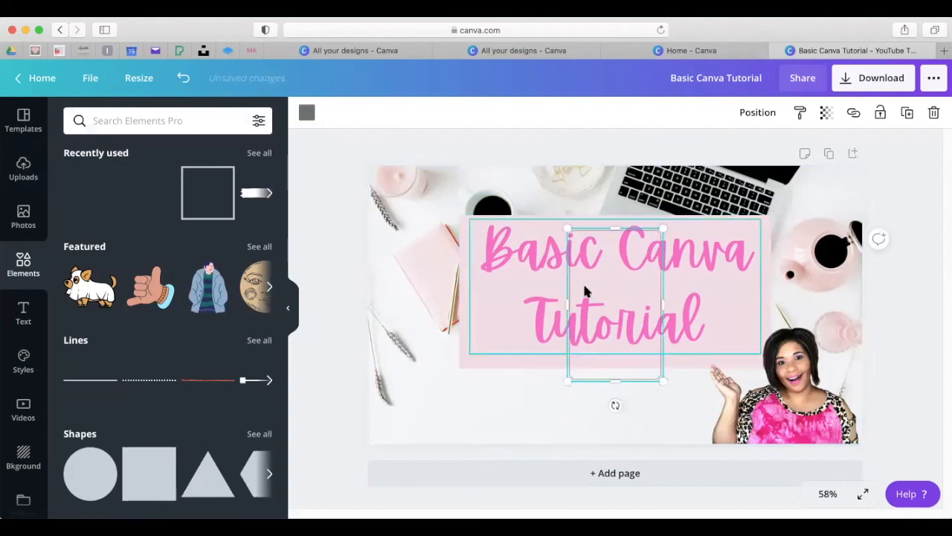
drag(614, 406, 510, 302)
drag(617, 352, 589, 347)
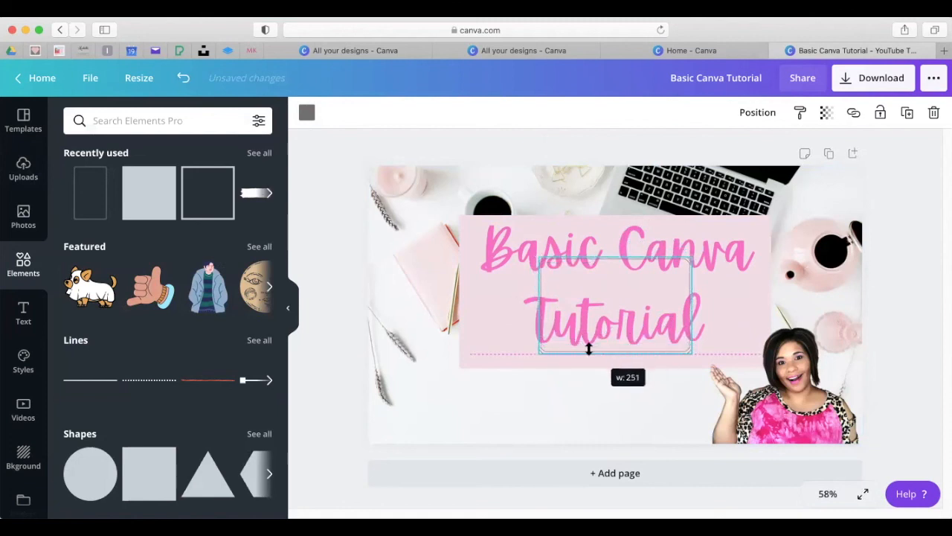
drag(652, 302, 577, 256)
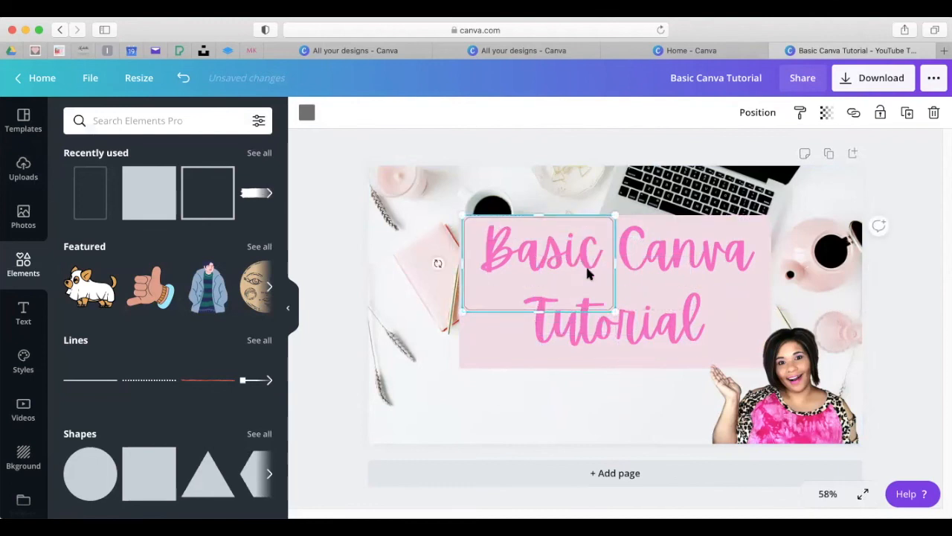
drag(615, 315, 705, 370)
drag(707, 295, 777, 306)
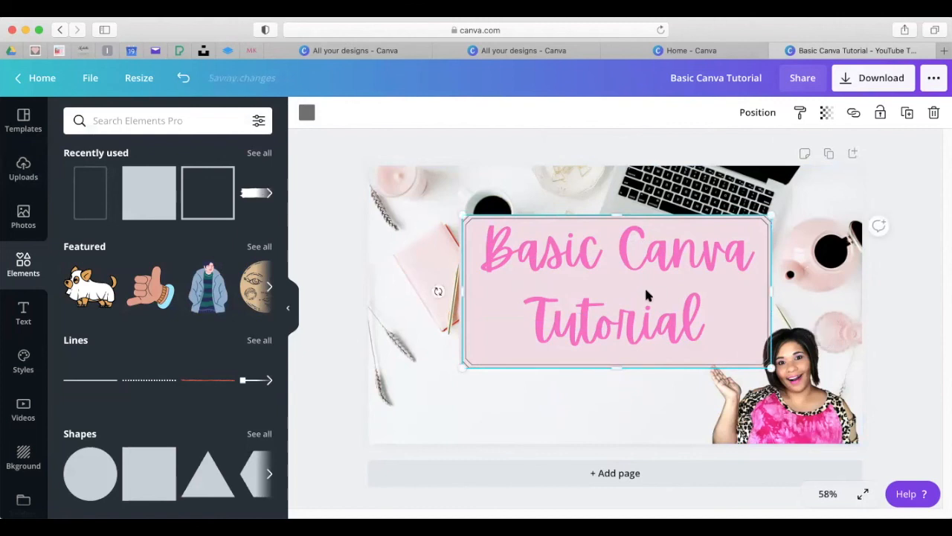
Move the frame and the pale pink rectangle slightly left and down, and try to reposition the heading over them.
drag(644, 292, 632, 293)
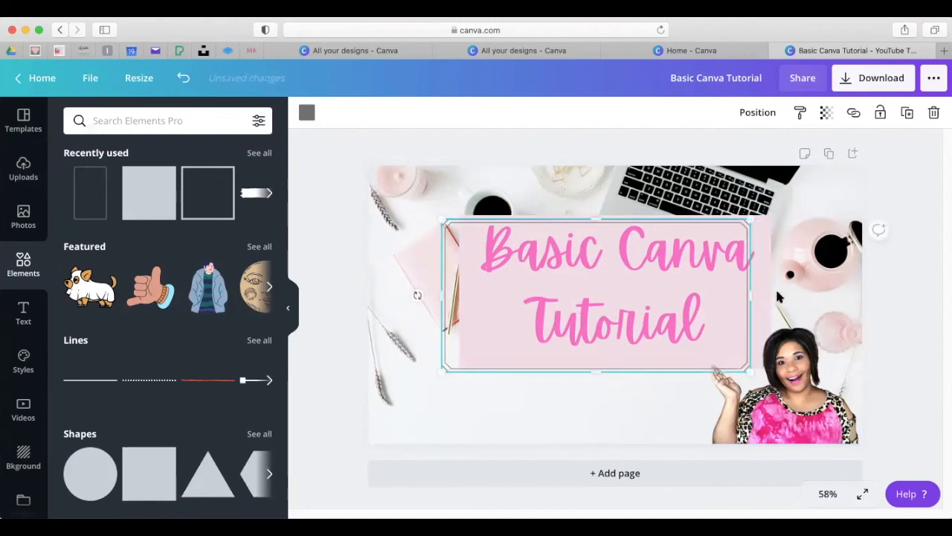
click(748, 295)
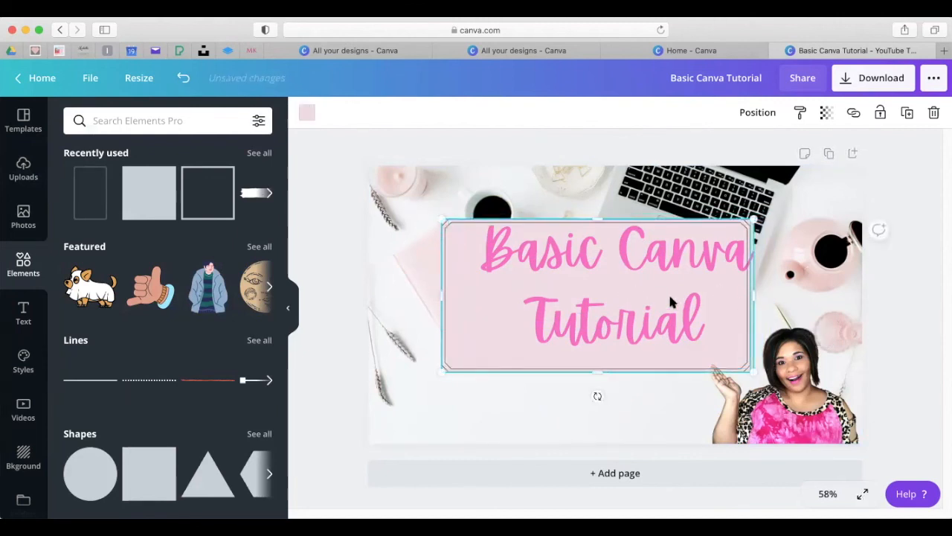
click(621, 309)
drag(621, 308, 632, 310)
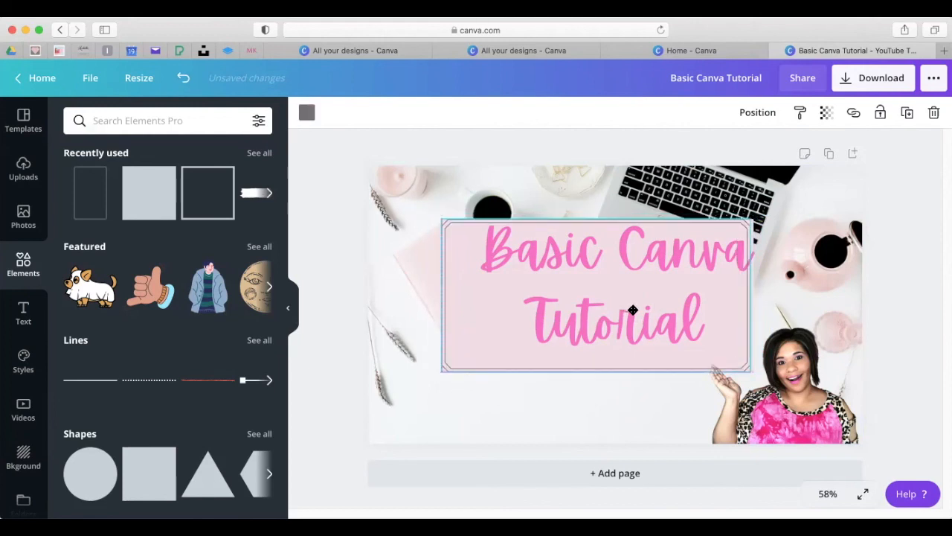
drag(630, 250, 650, 254)
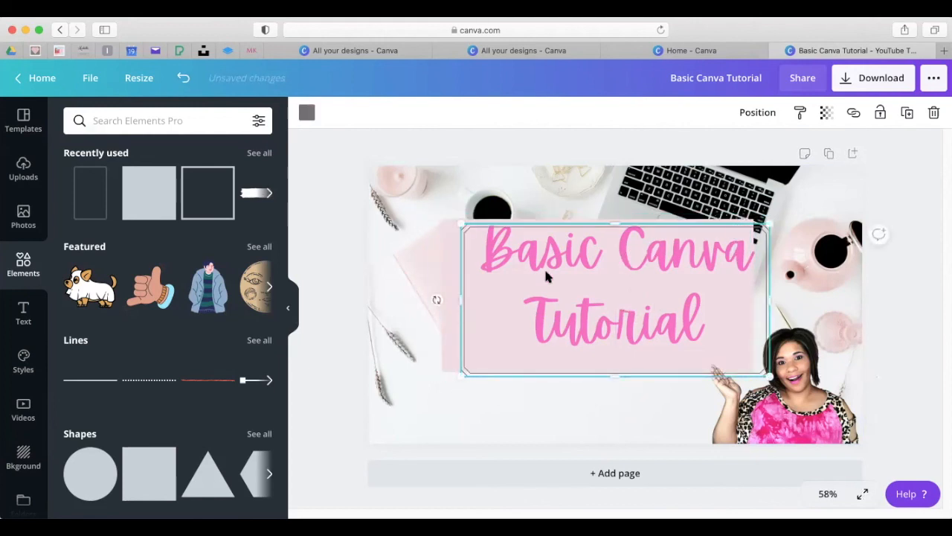
Try white and pale pinks on the frame, settle on the heading's bright pink, and realign the frame with the pale pink rectangle.
click(308, 111)
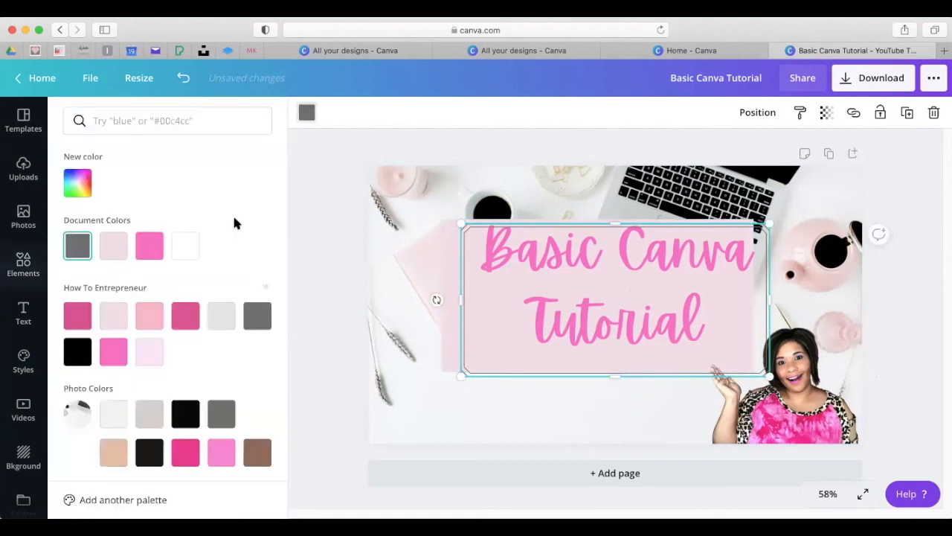
click(146, 245)
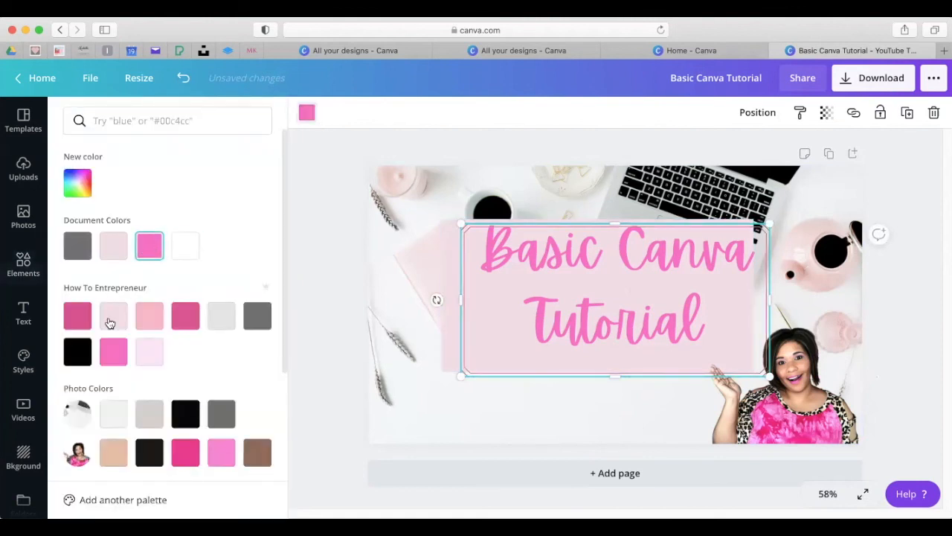
click(187, 244)
click(113, 315)
click(149, 352)
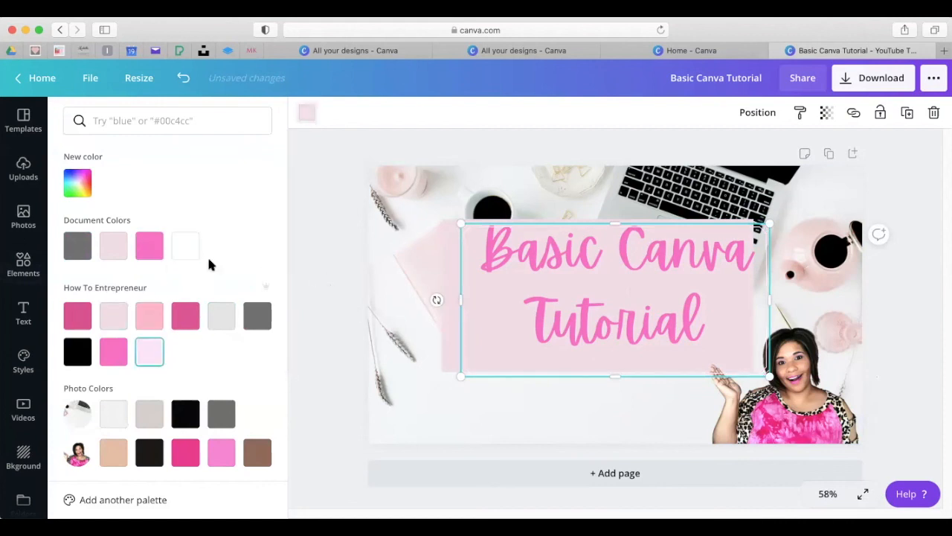
click(149, 246)
drag(563, 320, 541, 317)
Bring the "Basic Canva Tutorial" heading to the front, above the pink frame.
click(755, 110)
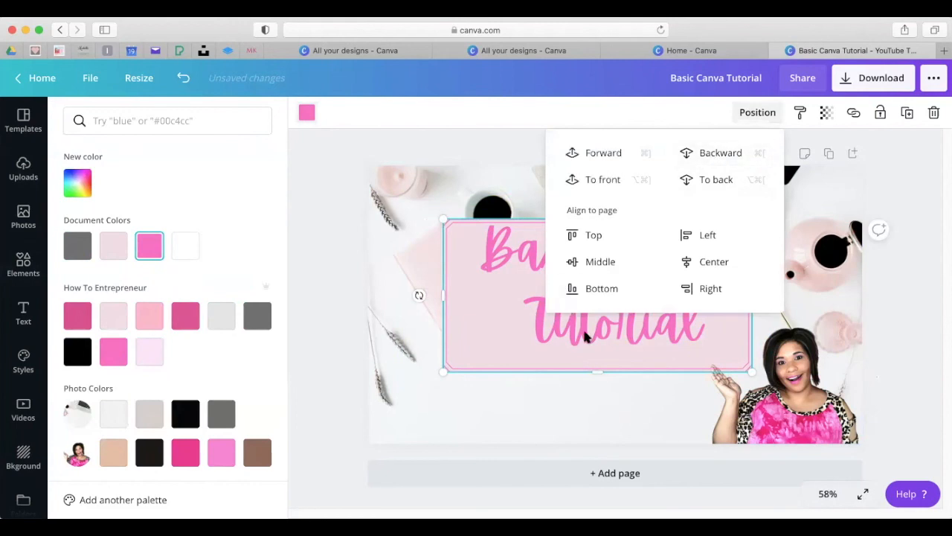
click(636, 318)
mouse_move(635, 318)
mouse_down()
mouse_move(614, 322)
mouse_move(635, 317)
mouse_up()
drag(697, 243, 609, 266)
click(698, 246)
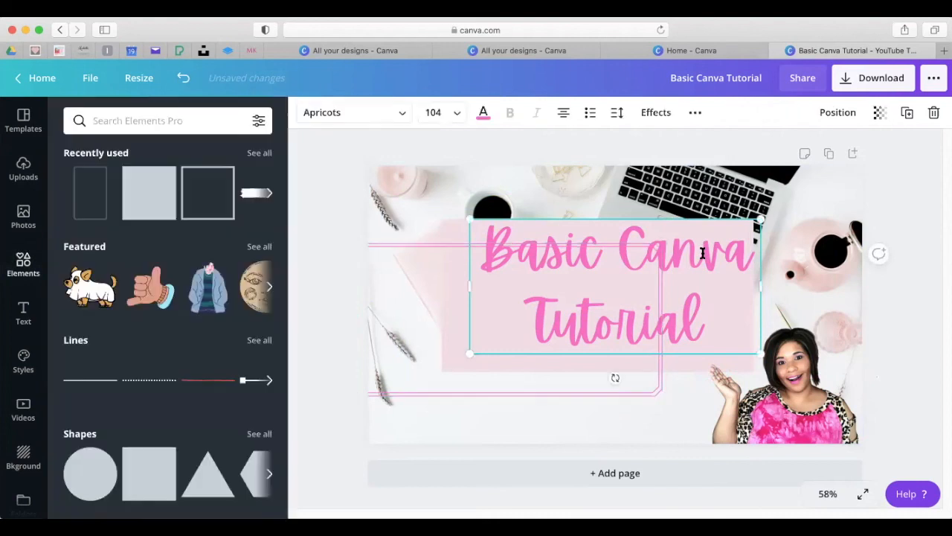
click(836, 111)
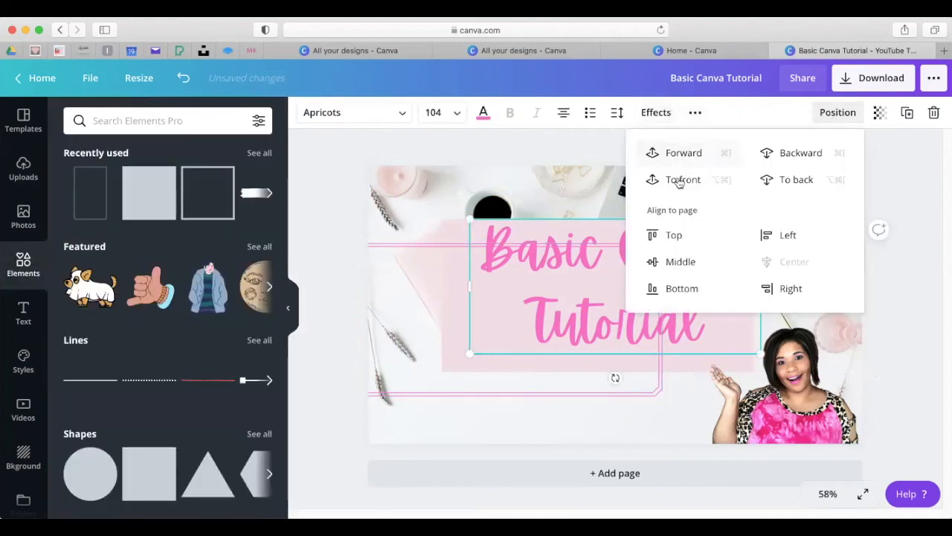
click(681, 181)
Move the pink frame back onto the pale pink rectangle and centre the heading inside it.
click(378, 345)
drag(485, 357, 543, 334)
click(597, 291)
mouse_move(654, 255)
mouse_down()
mouse_move(617, 255)
mouse_move(636, 260)
mouse_up()
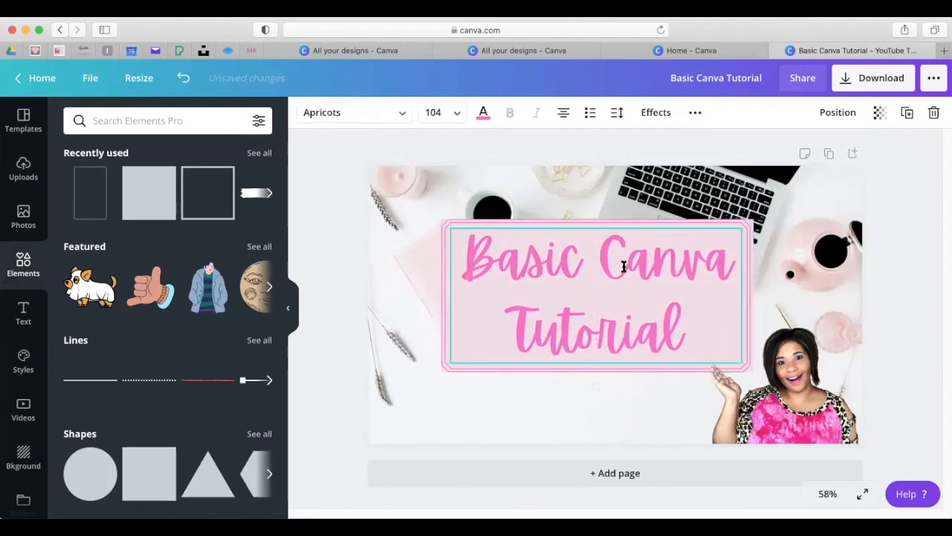
click(508, 407)
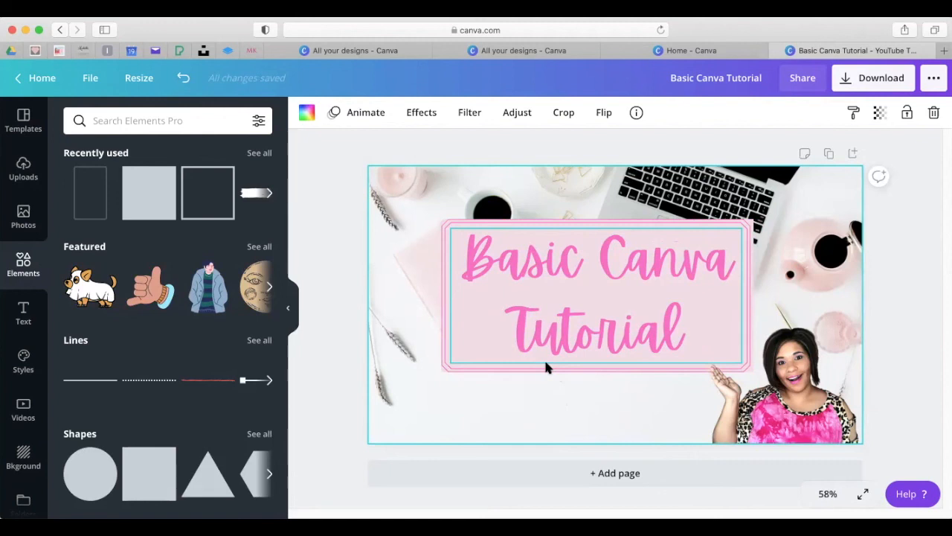
Browse the Elements library from stickers, charts and grids down to the Vivid Leaves collection.
scroll(185, 348, down, 6)
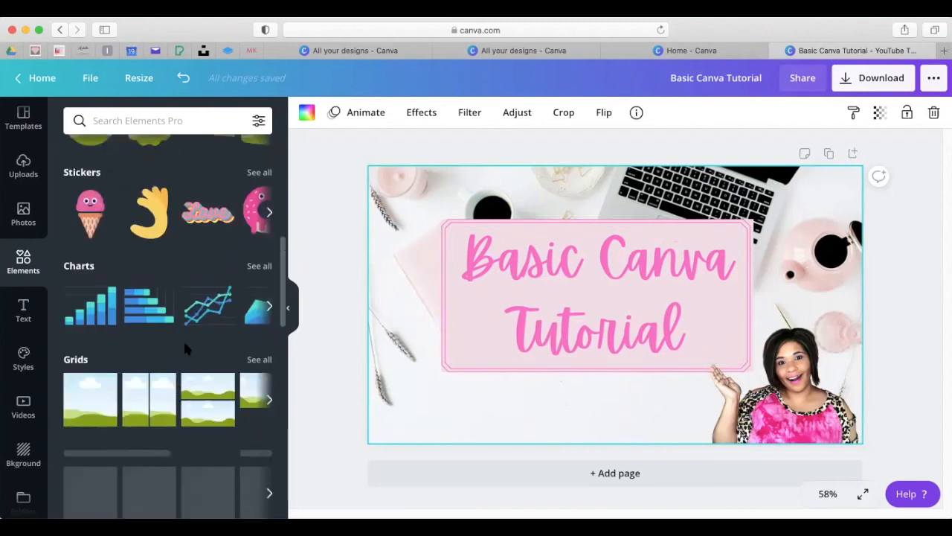
scroll(186, 349, down, 15)
scroll(185, 351, down, 15)
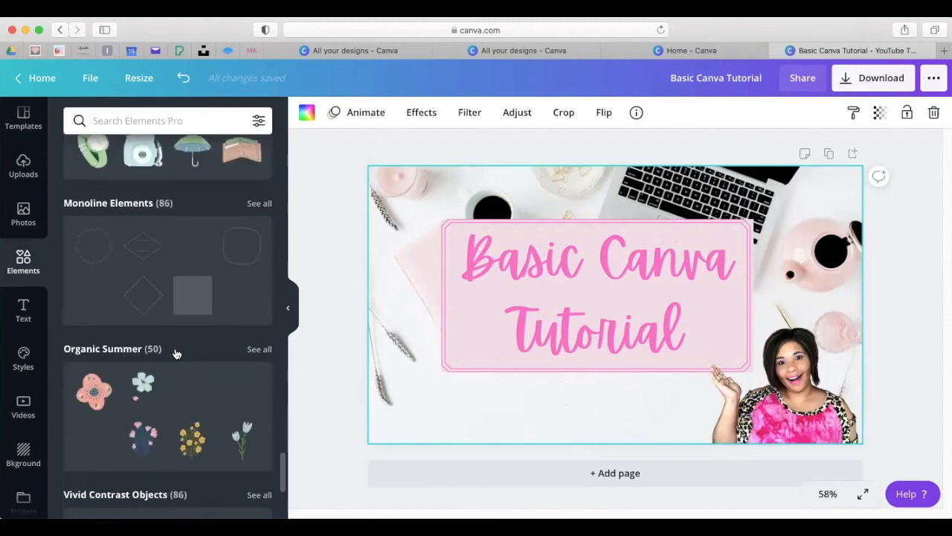
scroll(176, 354, down, 4)
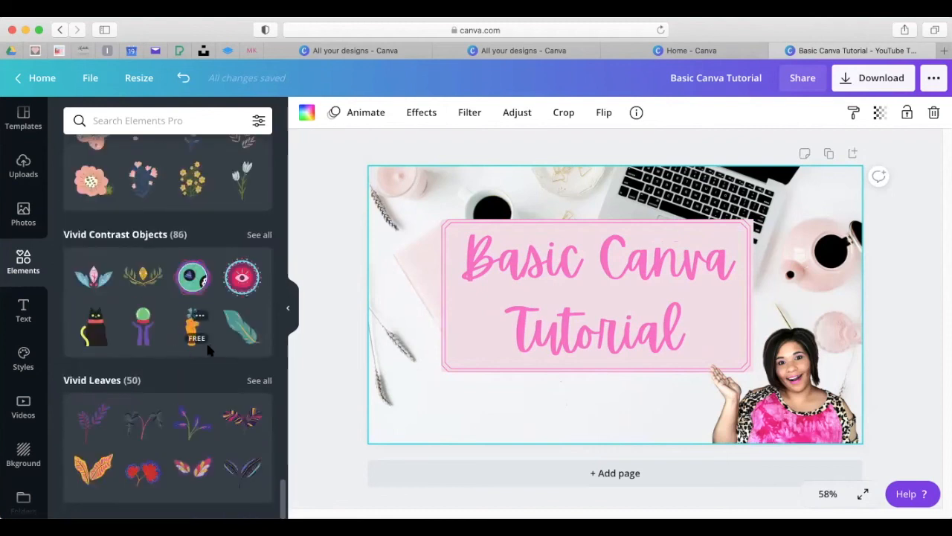
scroll(204, 340, up, 8)
scroll(193, 353, up, 20)
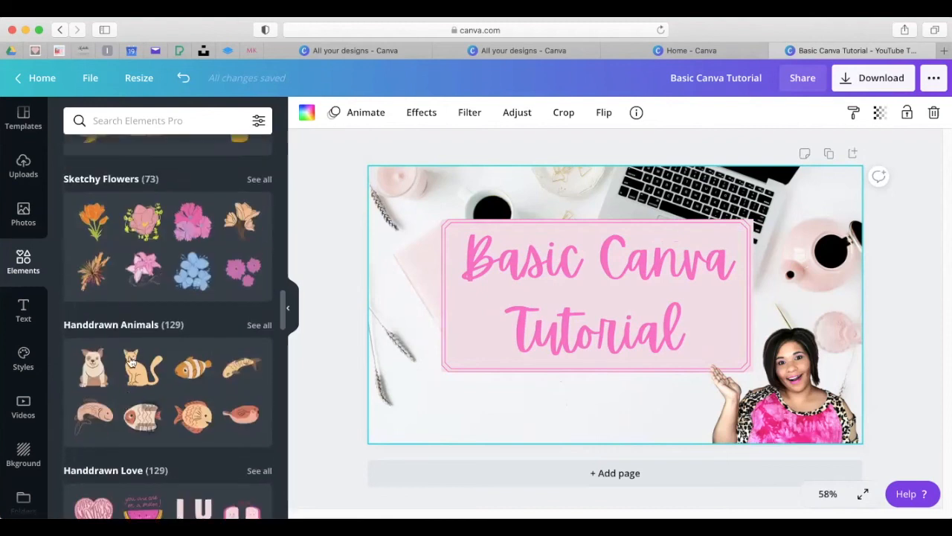
scroll(149, 409, up, 5)
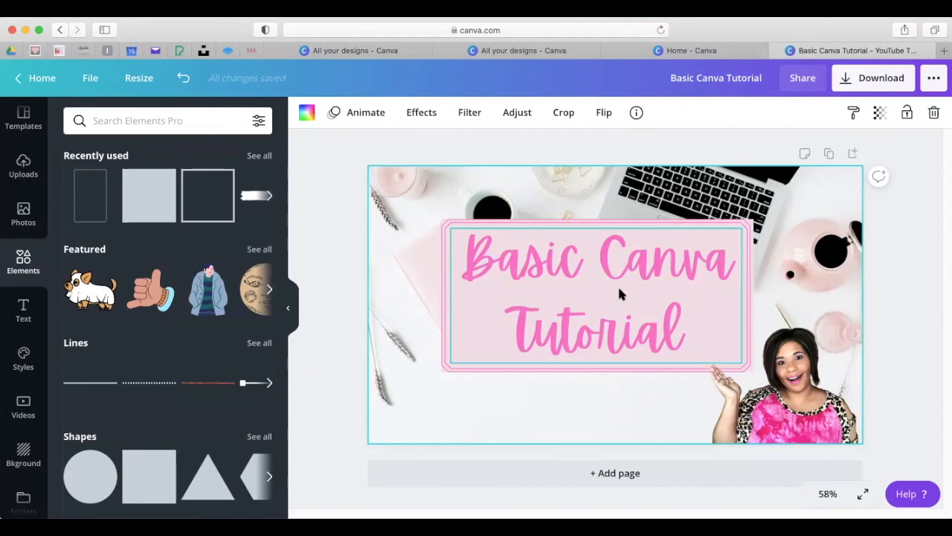
Shift the heading and pink frame aside to expose the pale pink rectangle, and make the rectangle more transparent.
click(719, 305)
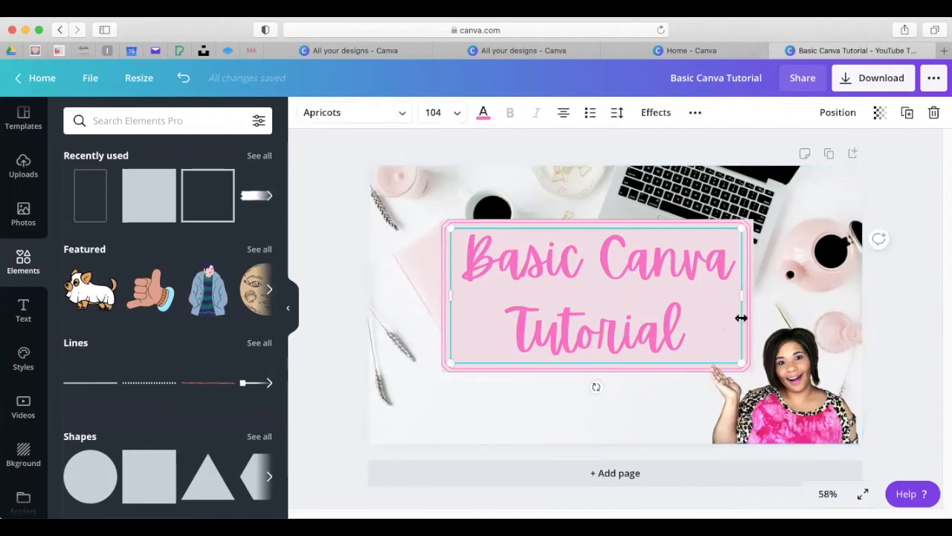
drag(716, 336, 652, 330)
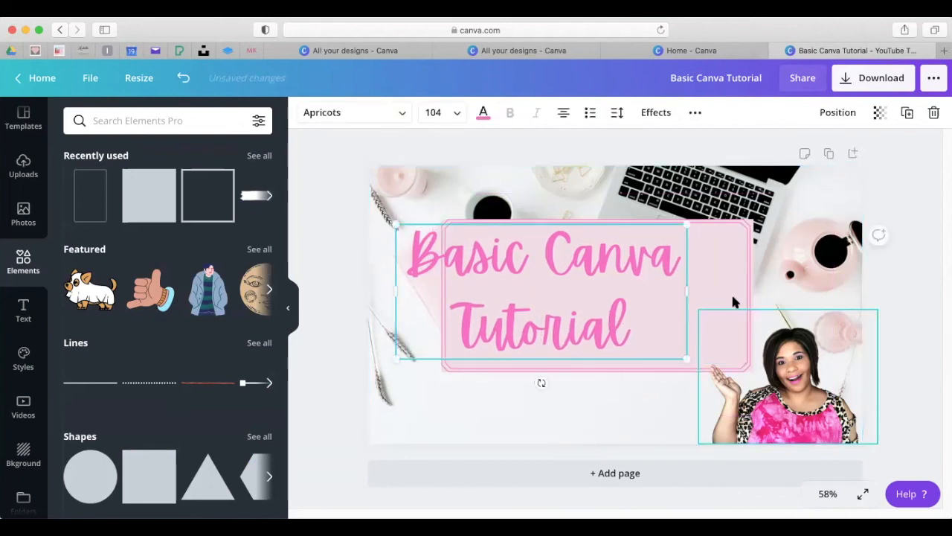
click(706, 302)
drag(707, 302, 655, 302)
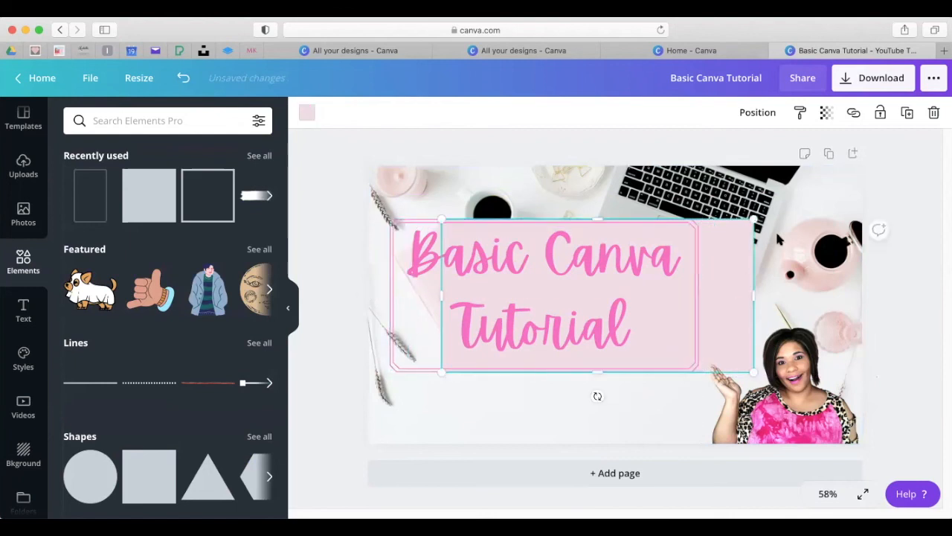
click(827, 113)
drag(787, 149, 769, 153)
Move the pink frame back over the translucent rectangle and centre the "Basic Canva Tutorial" heading on it.
drag(597, 277, 621, 272)
drag(395, 257, 458, 257)
click(556, 264)
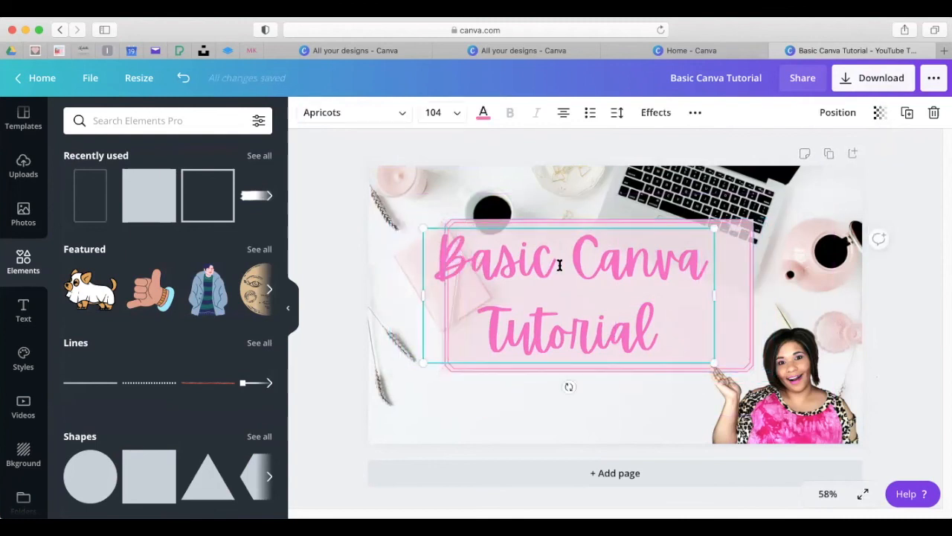
mouse_move(590, 265)
mouse_down()
mouse_move(614, 272)
mouse_move(600, 267)
mouse_up()
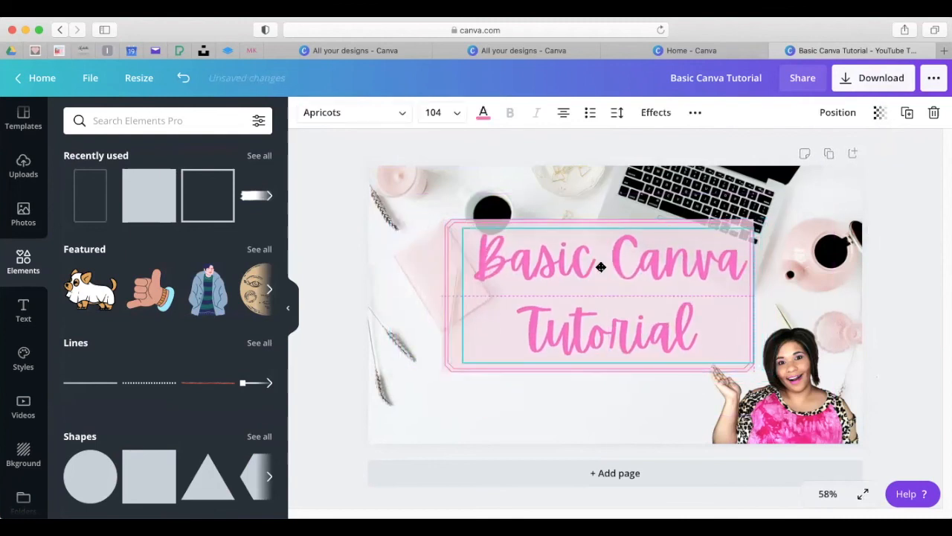
click(538, 400)
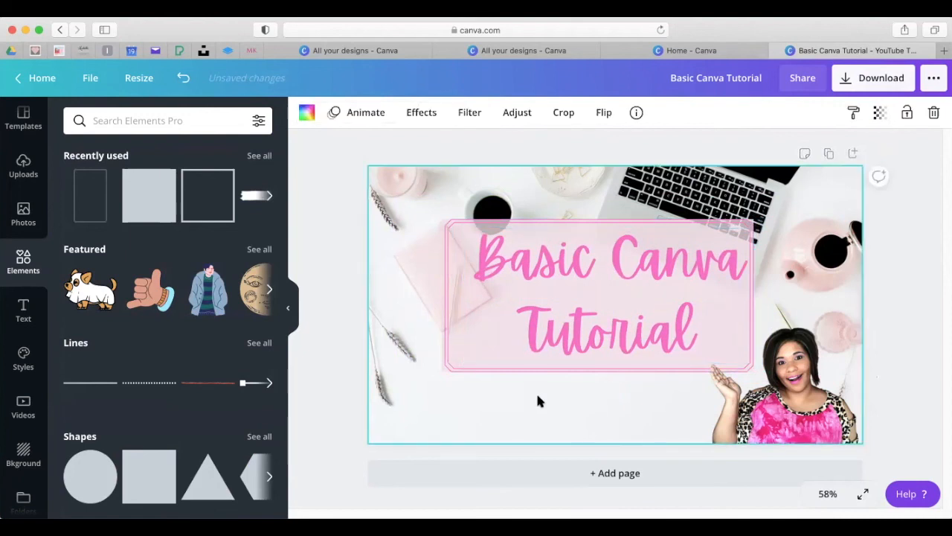
click(656, 266)
mouse_move(656, 266)
mouse_down()
mouse_move(637, 268)
mouse_move(645, 266)
mouse_up()
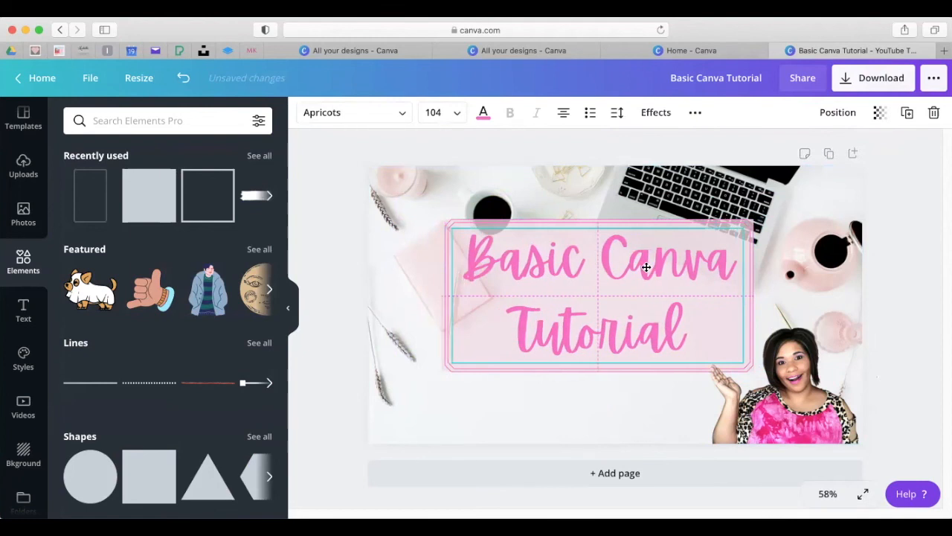
click(547, 400)
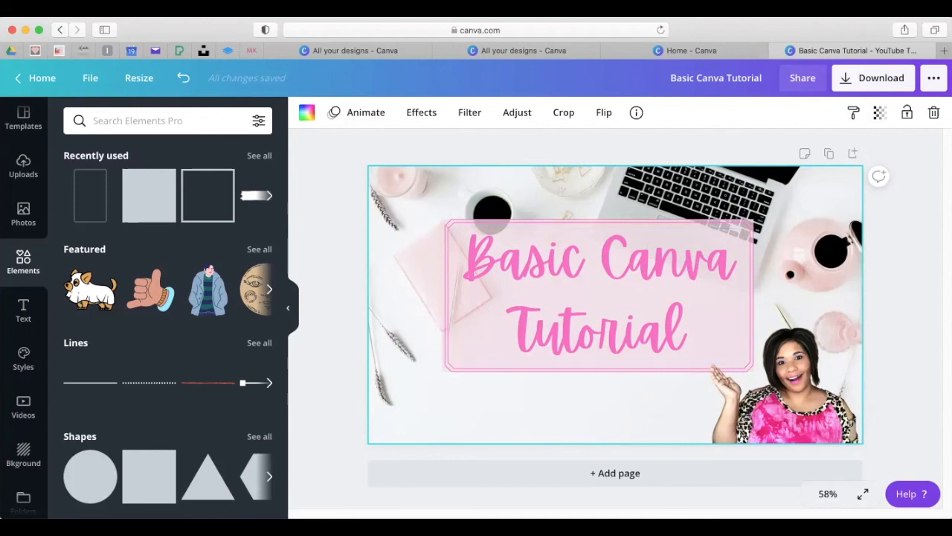
Download the thumbnail as a PNG at size 1 (1280 x 720 px) and return to the design.
click(882, 79)
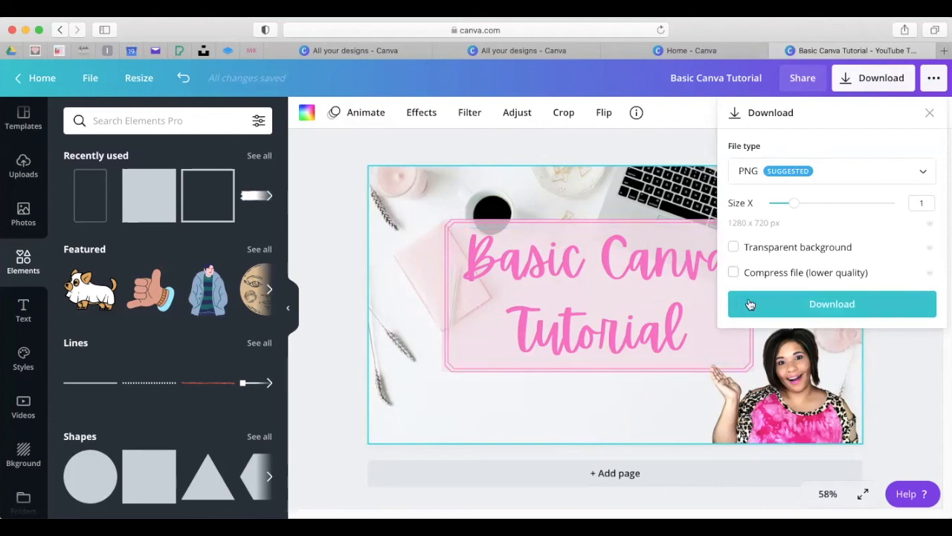
click(790, 305)
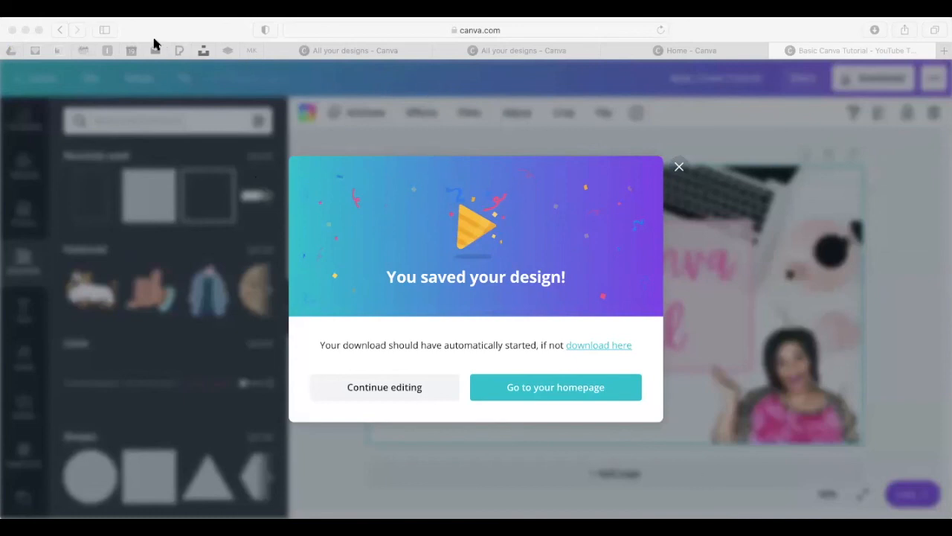
click(679, 168)
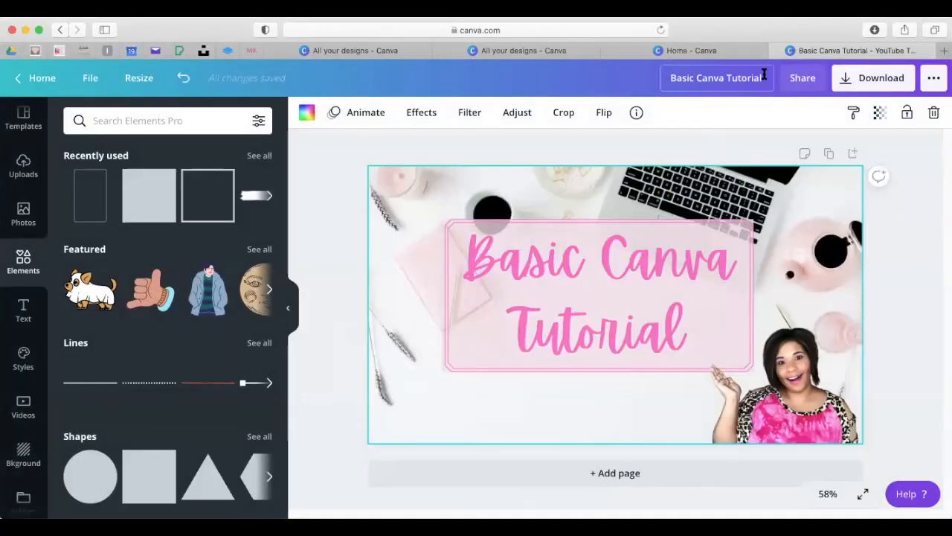